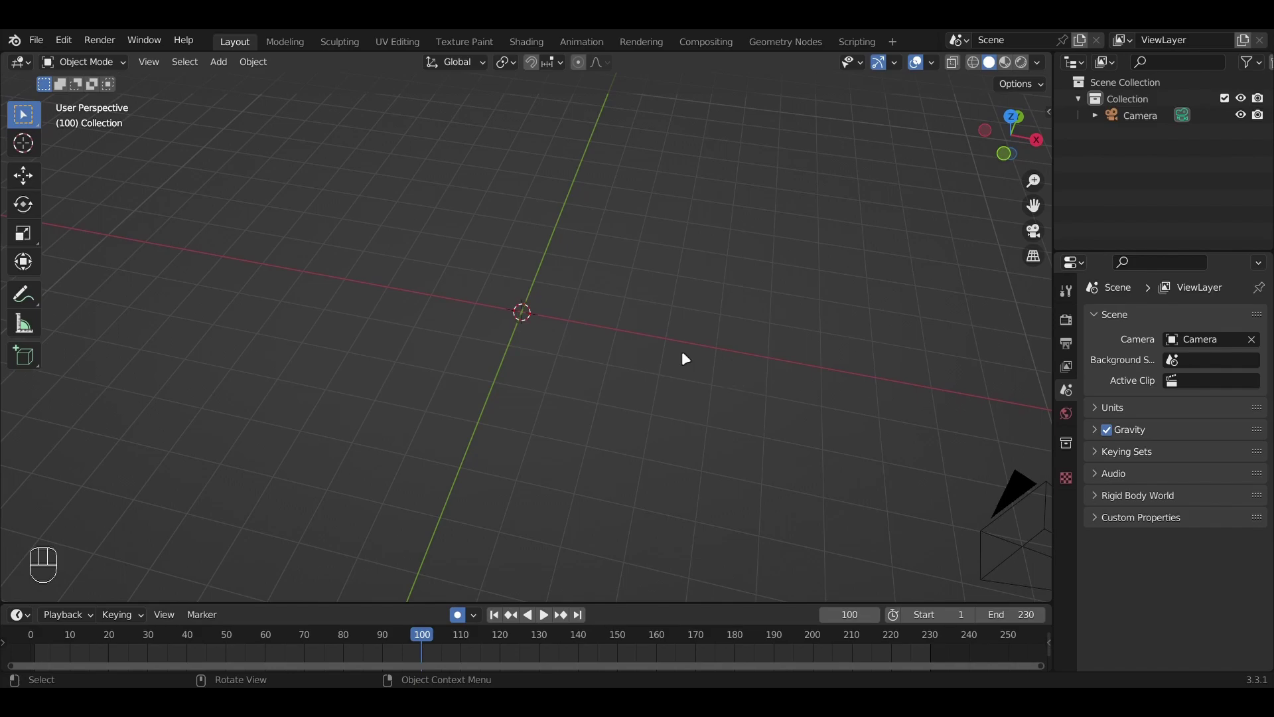
Orbit around the empty scene and bring up the Add menu's Mesh primitives list
middle_drag(686, 359, 442, 616)
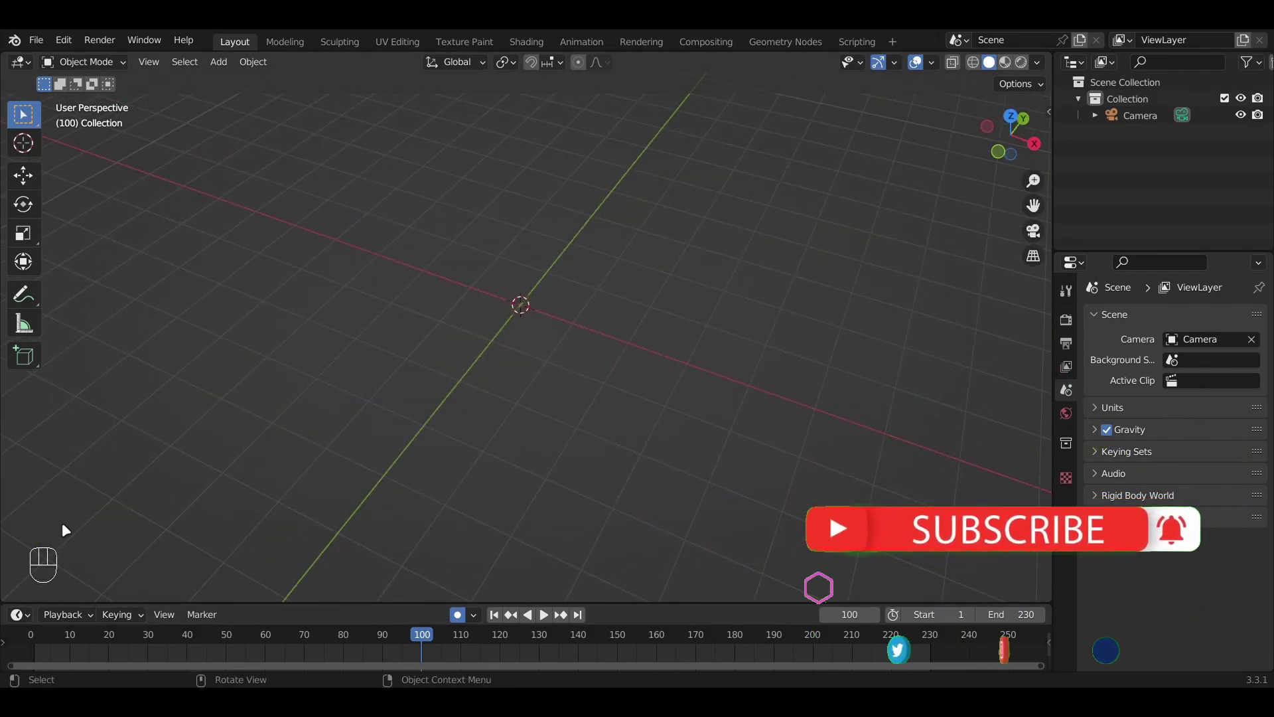
middle_drag(64, 528, 516, 370)
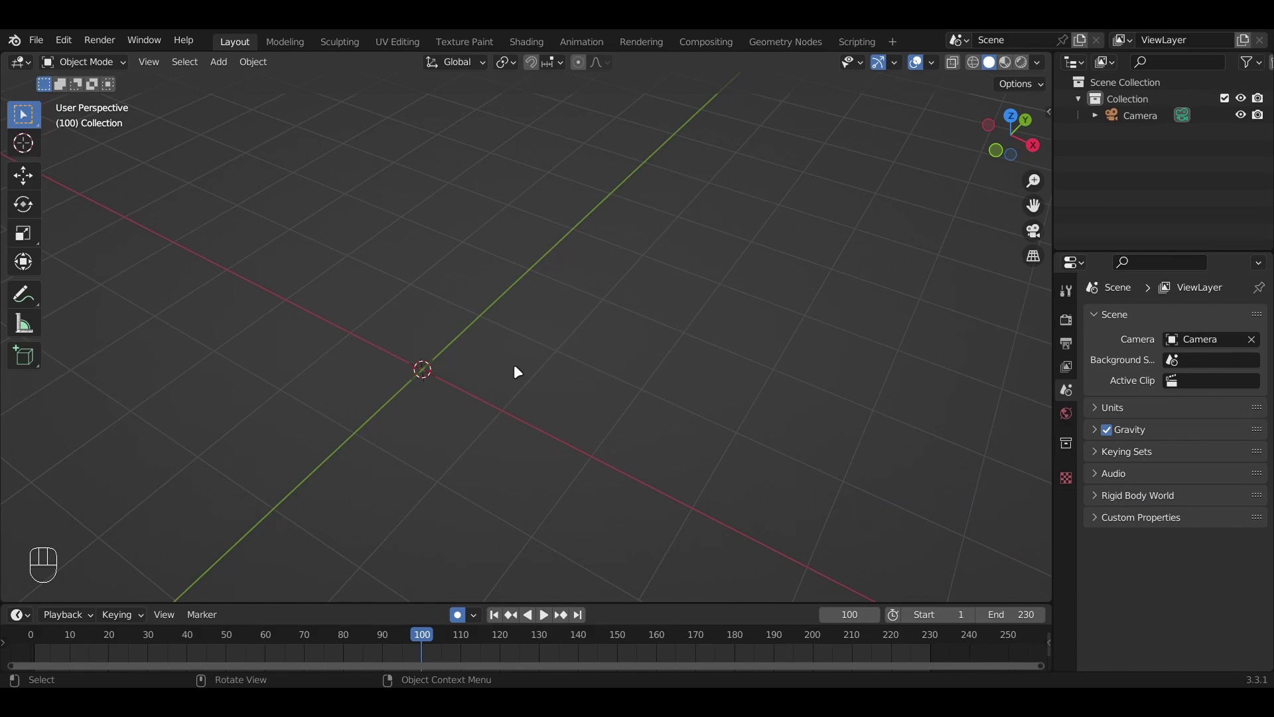
middle_drag(517, 373, 416, 341)
key(shift+a)
mouse_move(434, 336)
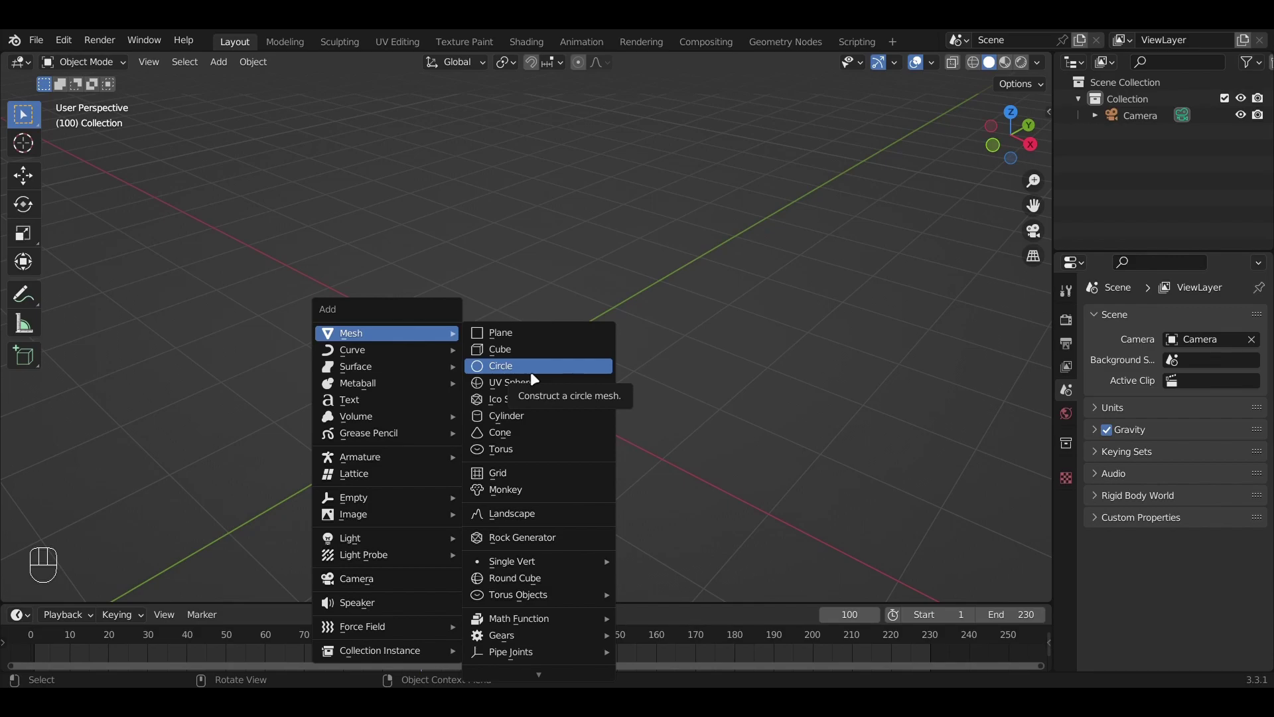
Add a Suzanne monkey head mesh to the scene
key(Escape)
key(shift+a)
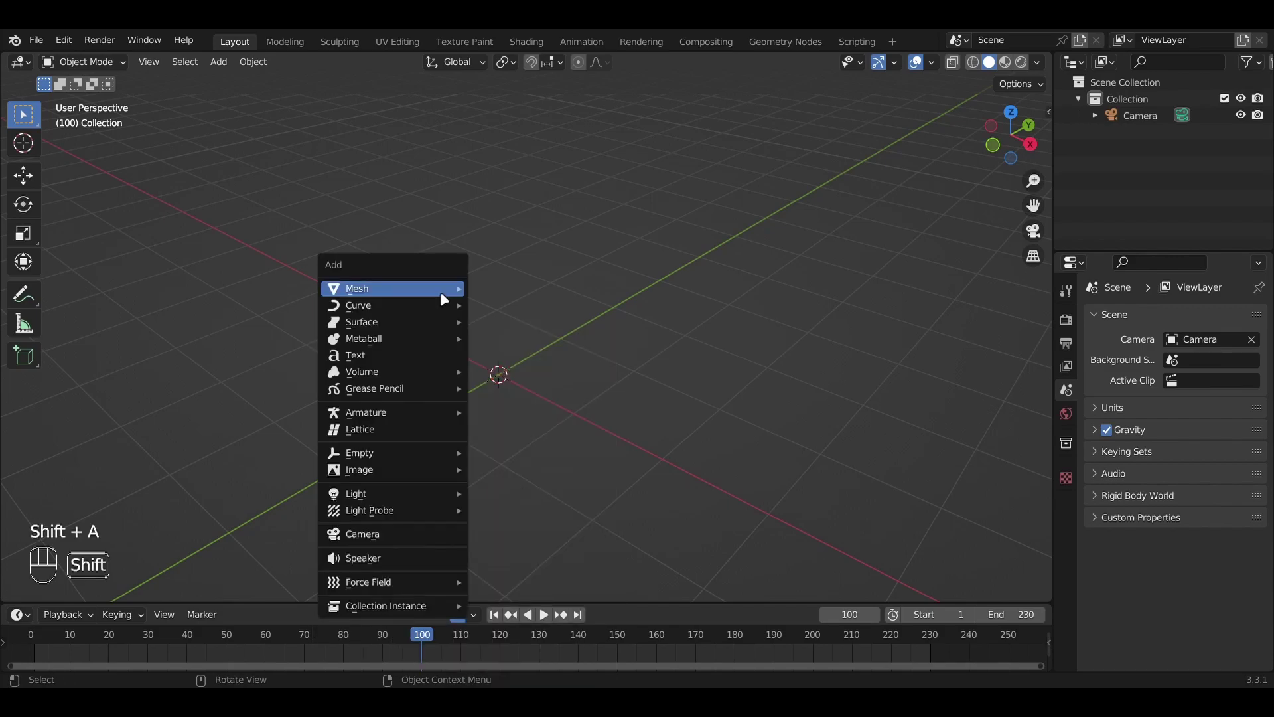
mouse_move(440, 292)
click(556, 432)
mouse_move(580, 404)
middle_down()
mouse_move(640, 303)
mouse_move(536, 383)
mouse_move(651, 478)
mouse_move(608, 398)
mouse_move(592, 402)
middle_up()
scroll(640, 302, up, 3)
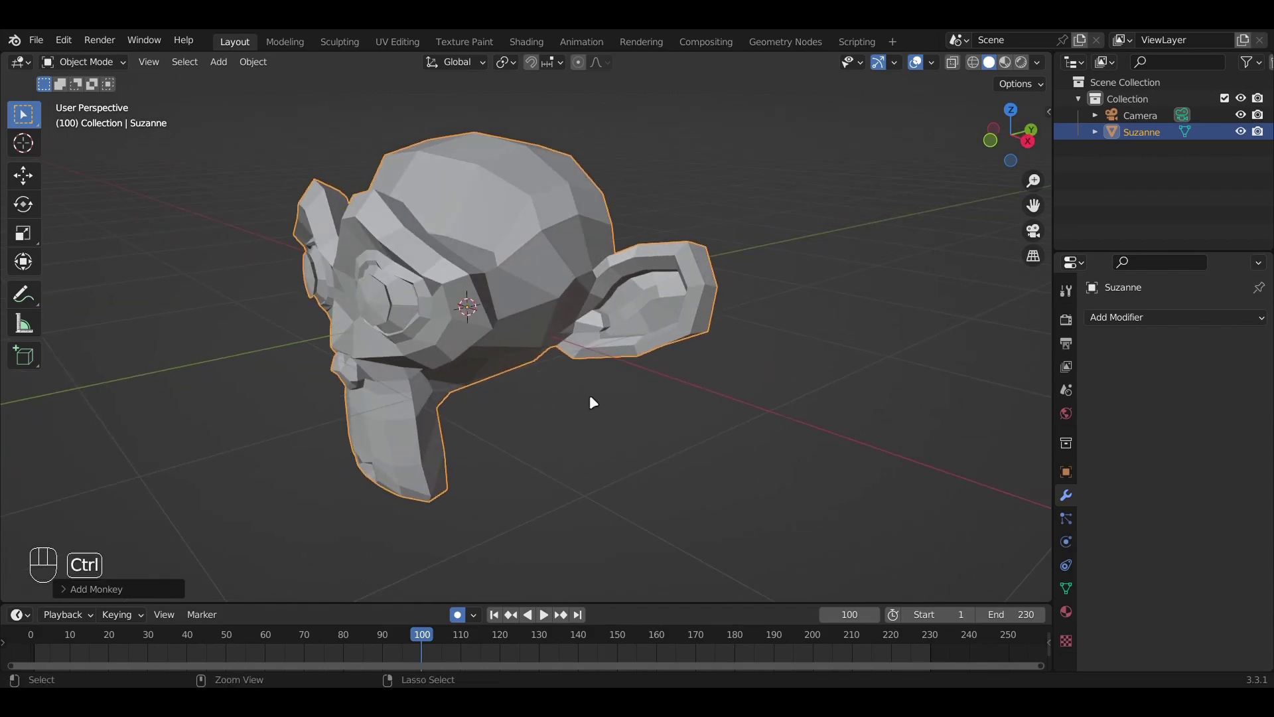
Give Suzanne a level-3 Subdivision modifier and apply it to the mesh
key(ctrl+3)
middle_drag(599, 268, 300, 397)
scroll(300, 397, up, 5)
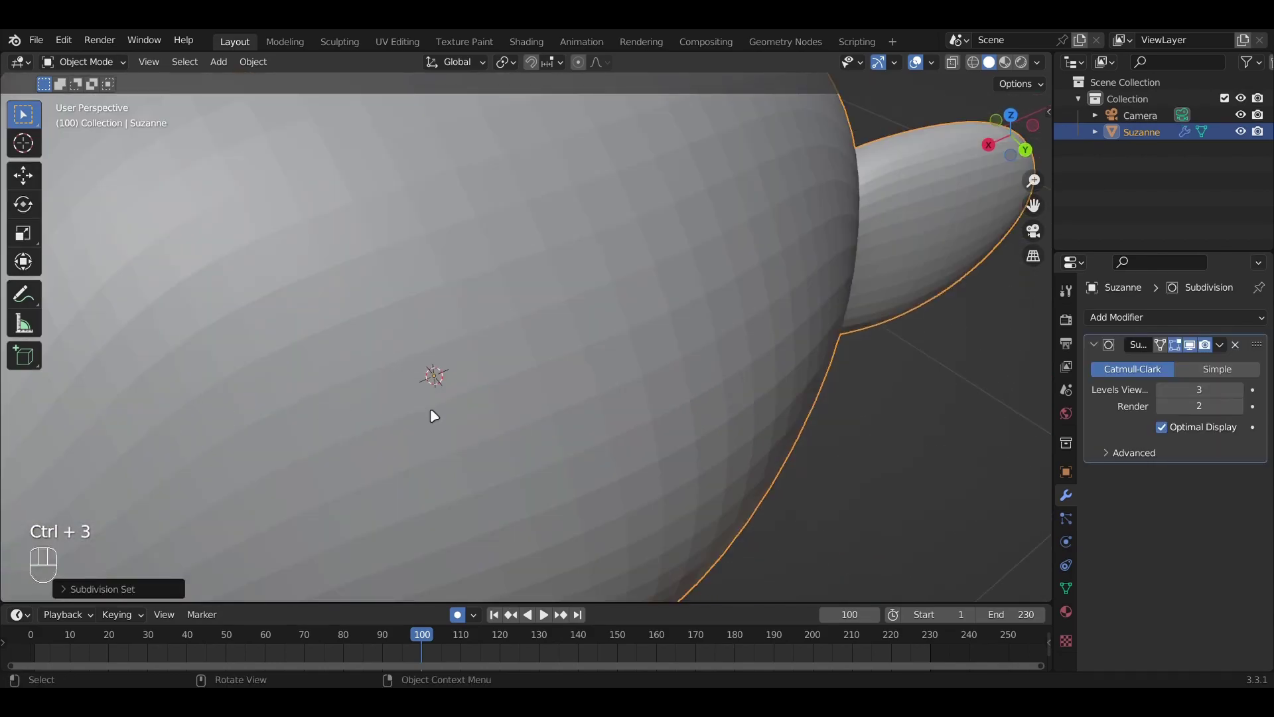
middle_drag(430, 408, 604, 368)
key(ctrl+a)
Inspect Suzanne's dense subdivided geometry in Edit Mode, then return to Object Mode
key(Tab)
scroll(531, 403, down, 5)
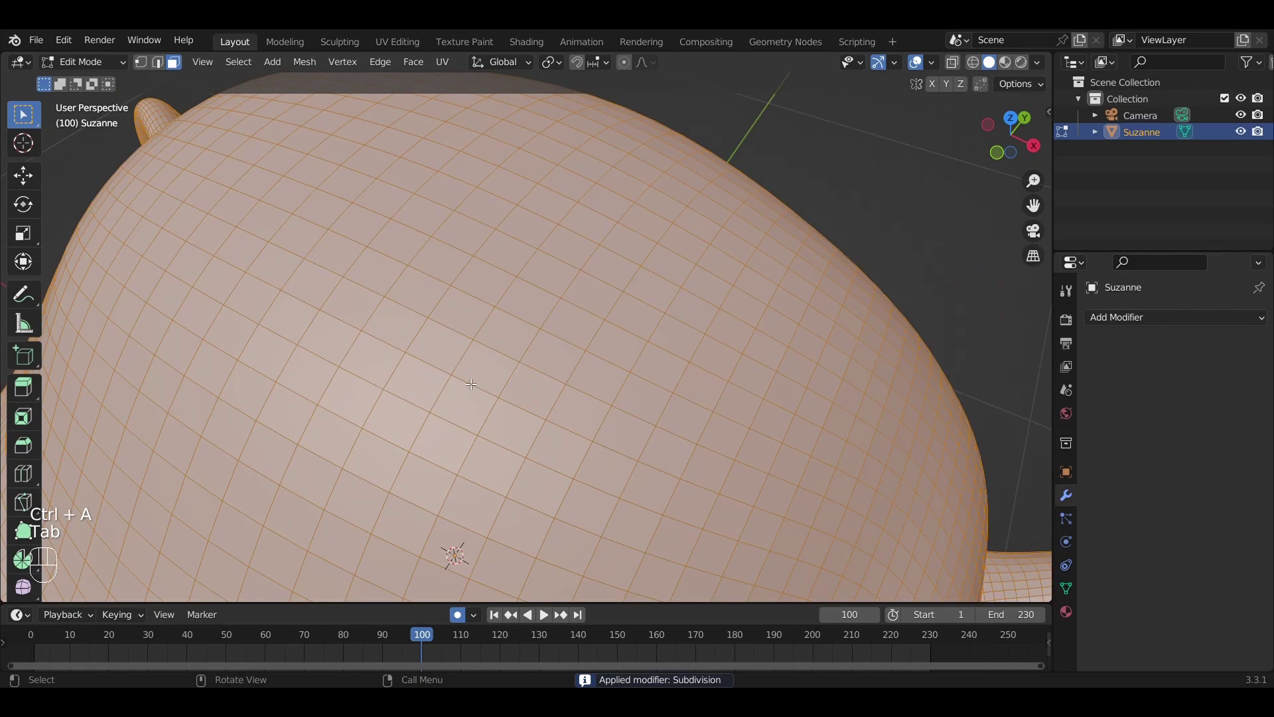
middle_drag(531, 403, 353, 340)
scroll(384, 335, down, 3)
scroll(398, 358, up, 3)
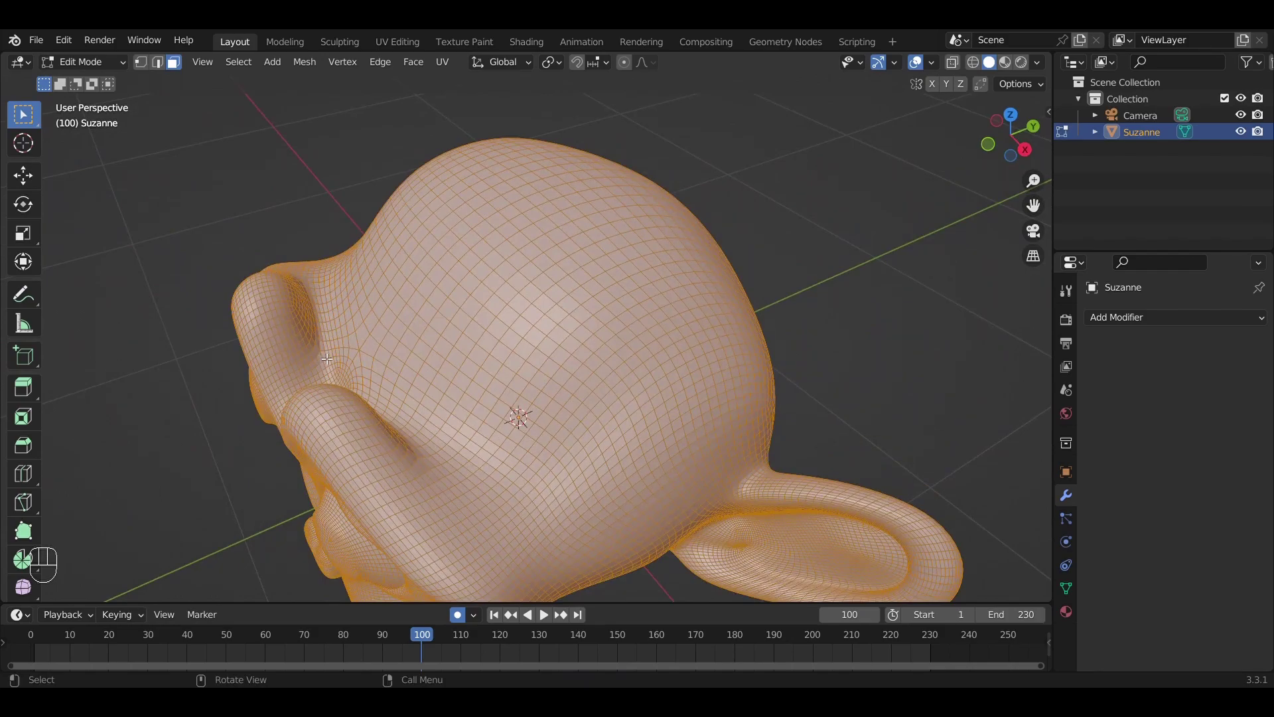
key(Tab)
Apply Shade Smooth to Suzanne and orbit to review it from the side and behind
middle_drag(327, 358, 435, 291)
right_click(600, 325)
click(599, 325)
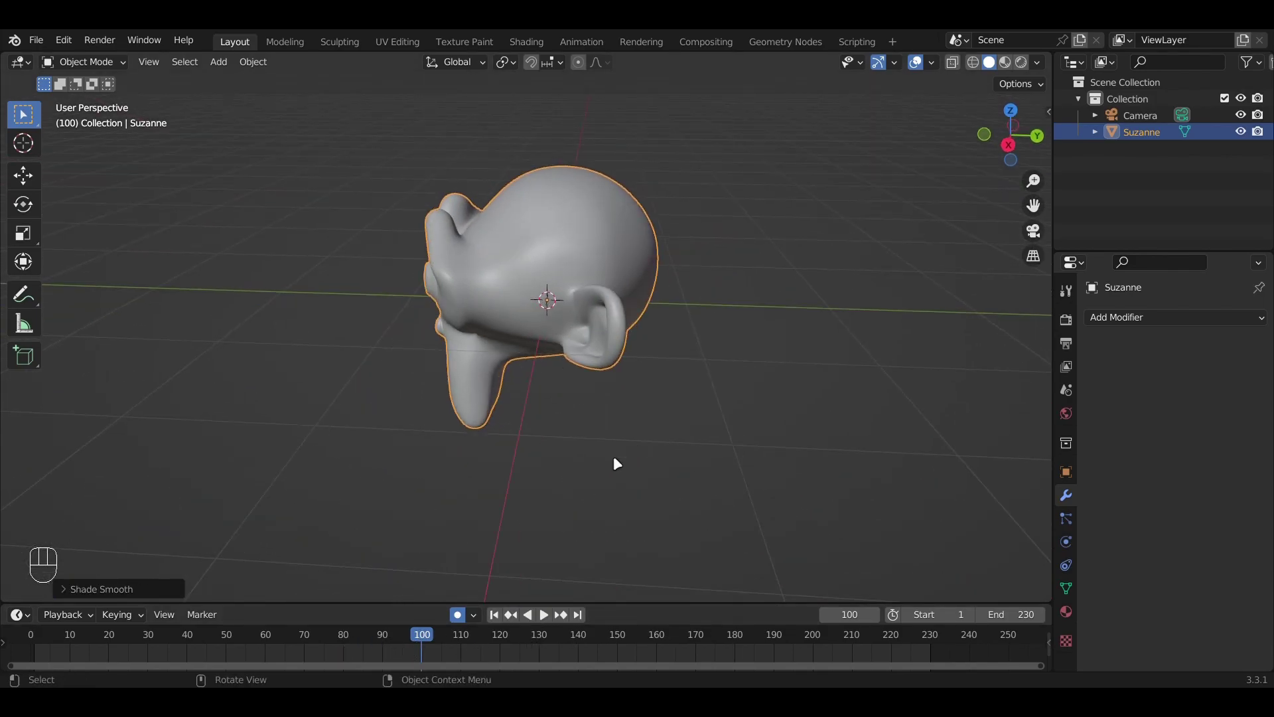
middle_drag(615, 464, 594, 285)
scroll(594, 284, up, 3)
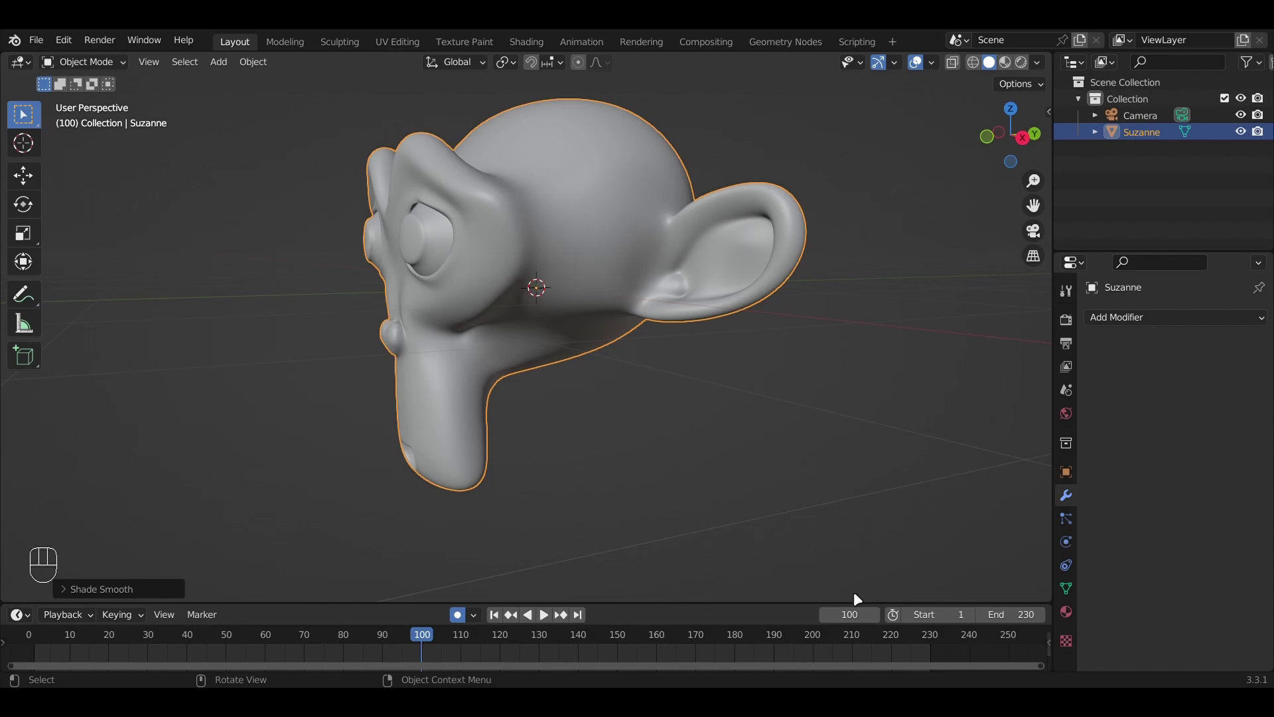
middle_drag(808, 458, 306, 381)
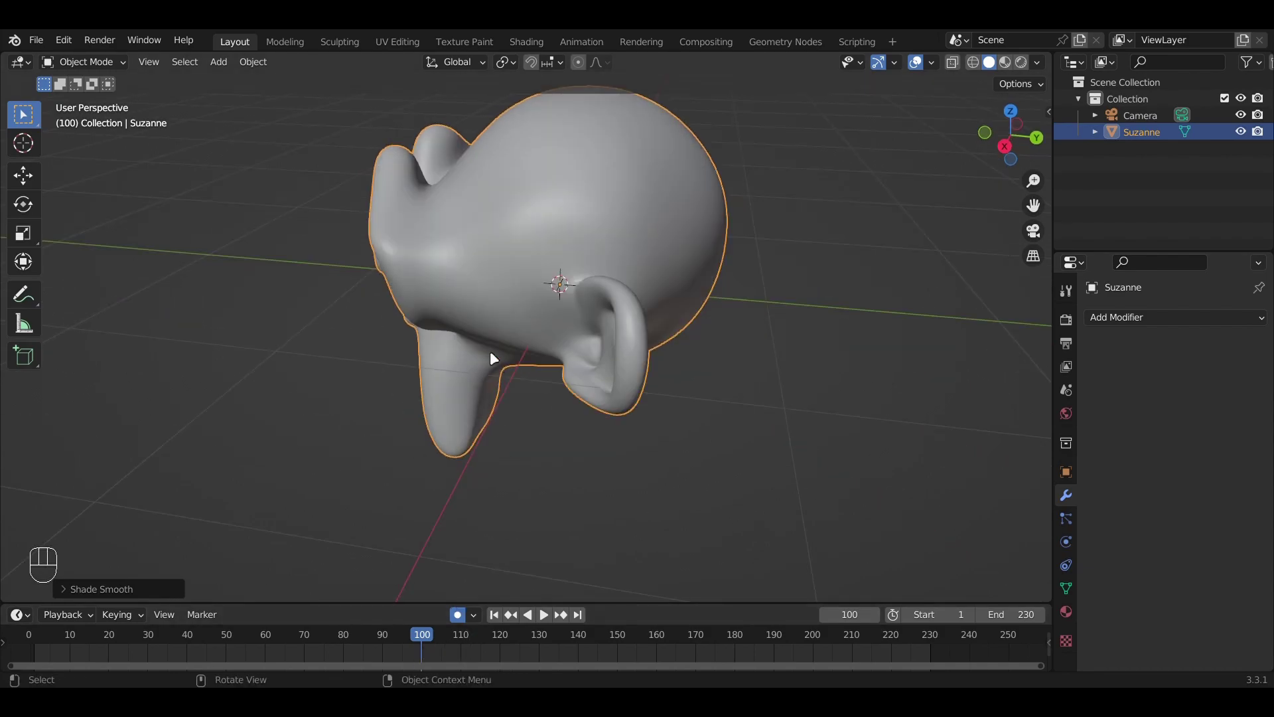
Add a Circle mesh at Suzanne's centre and switch to top view
middle_drag(491, 353, 710, 372)
key(shift+a)
mouse_move(703, 351)
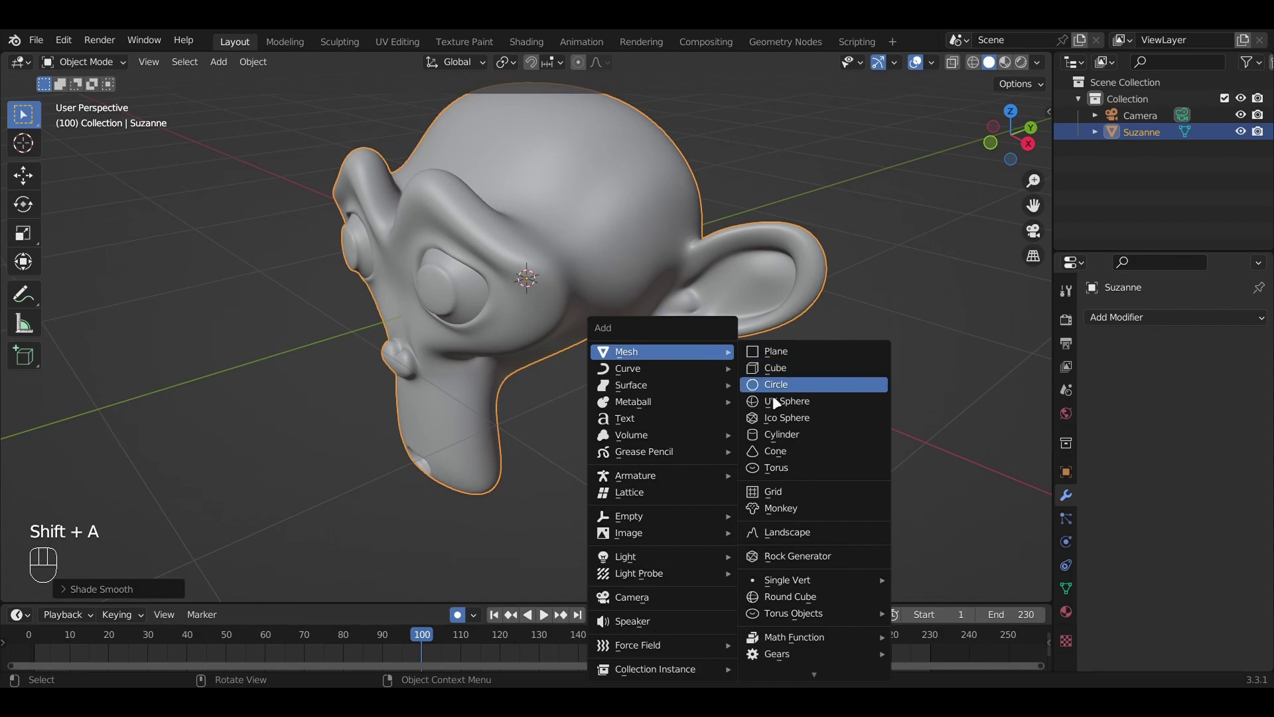
click(773, 385)
click(1030, 127)
middle_drag(787, 232, 964, 168)
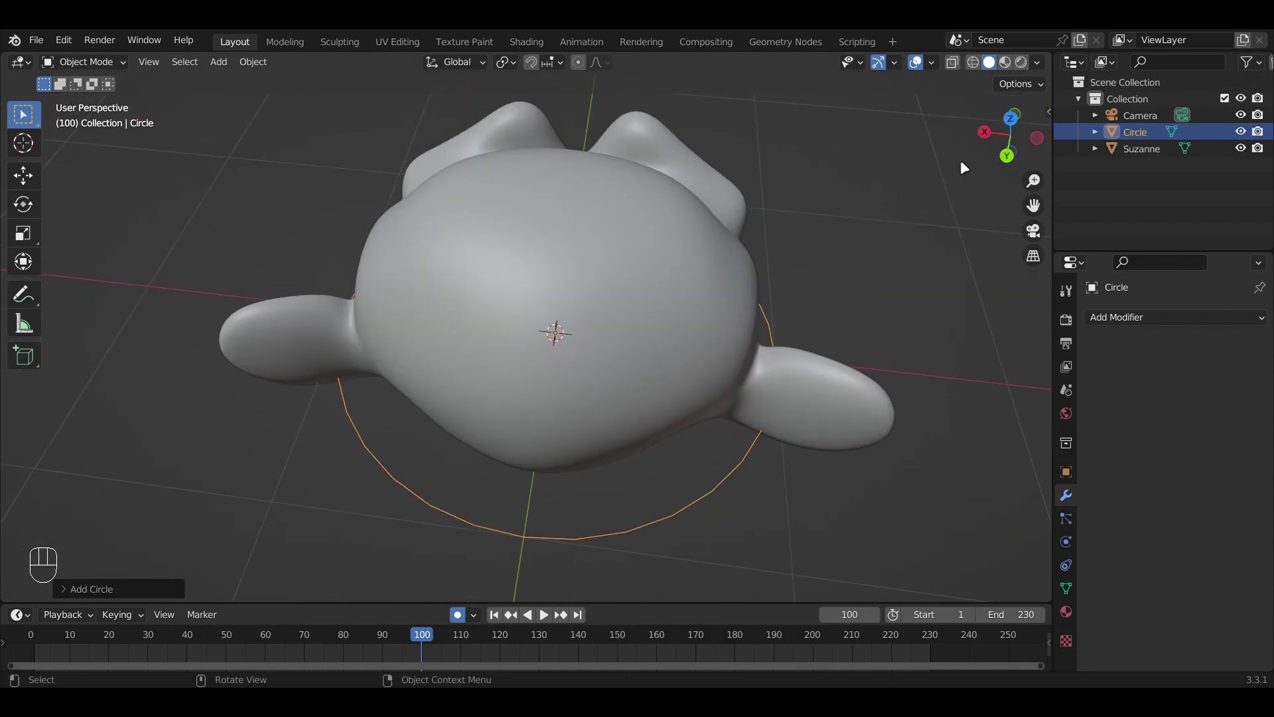
click(1010, 120)
Scale the circle up to about 1.5 times so it surrounds the head
key(s)
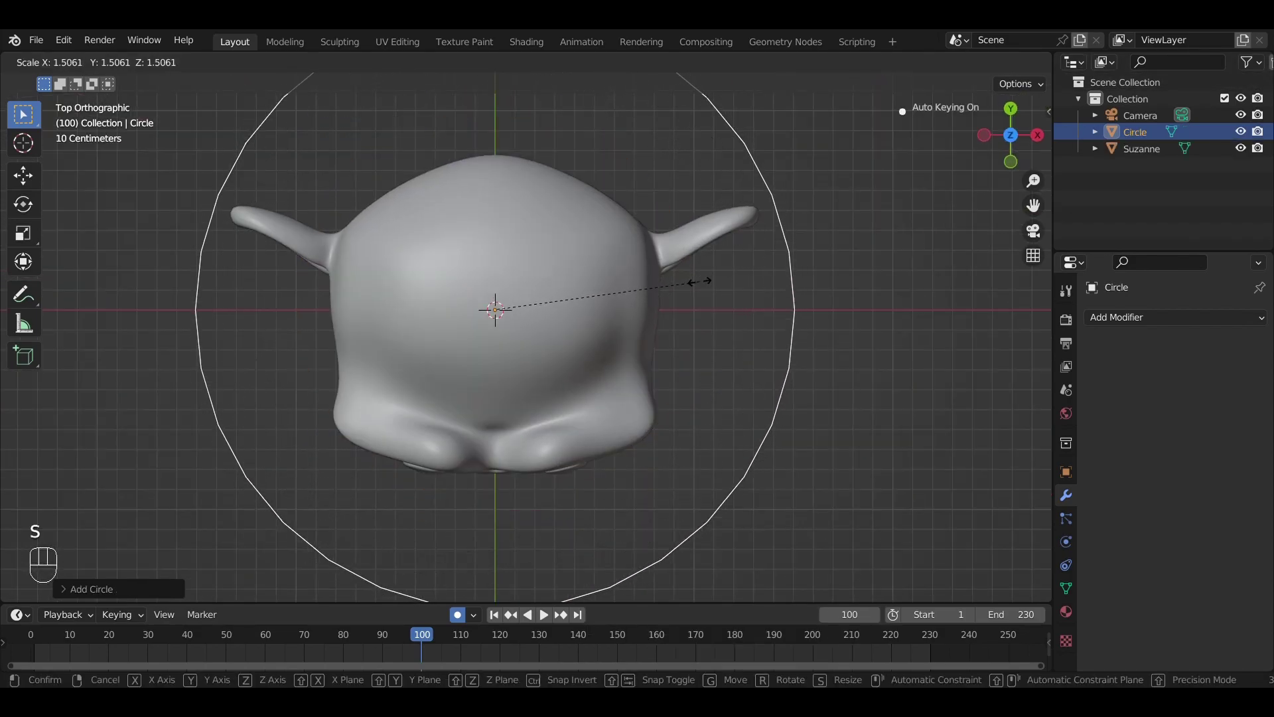
click(700, 283)
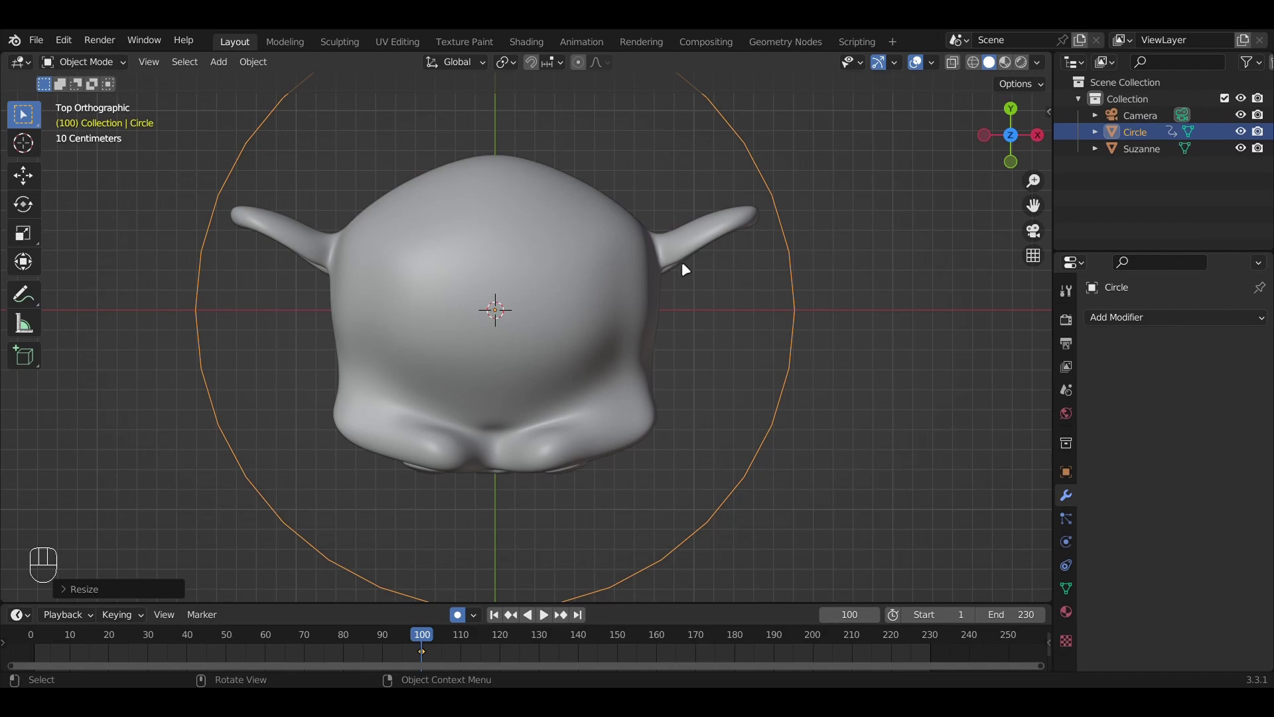
key(s)
click(845, 180)
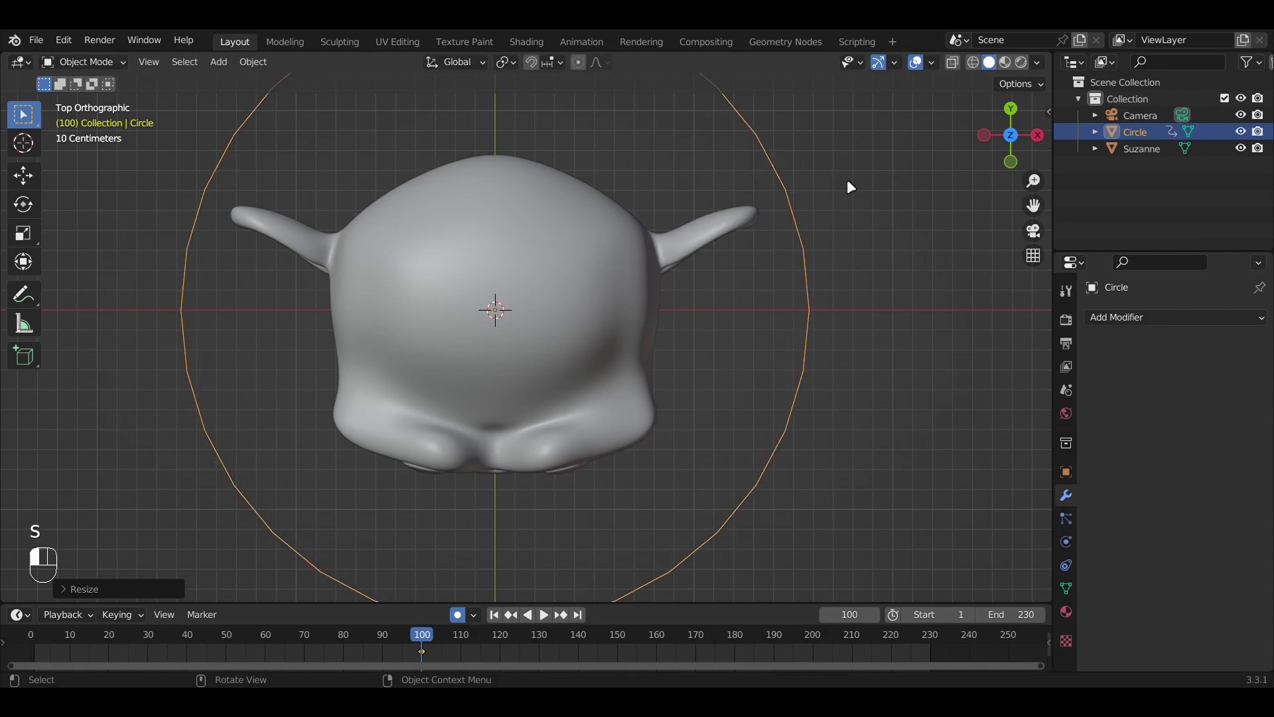
Fill the circle, inset the face, and delete the inner face to leave a flat ring
key(Tab)
key(a)
key(f)
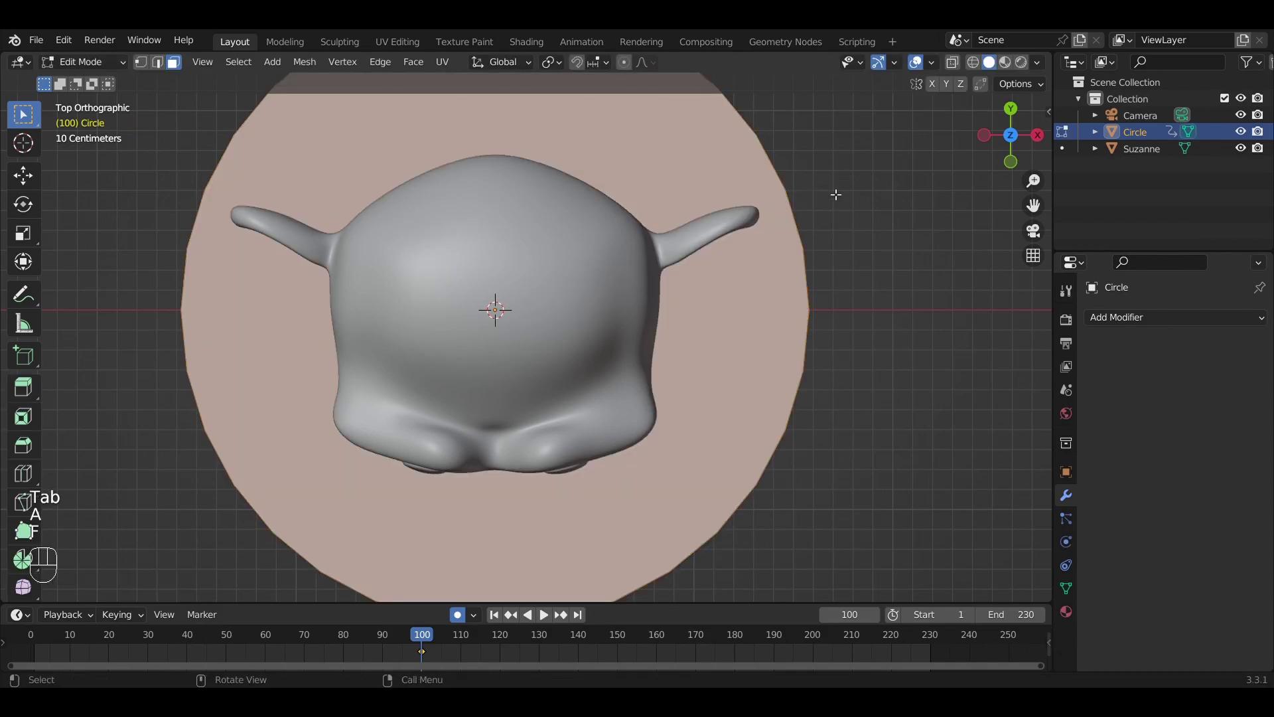
key(i)
click(810, 219)
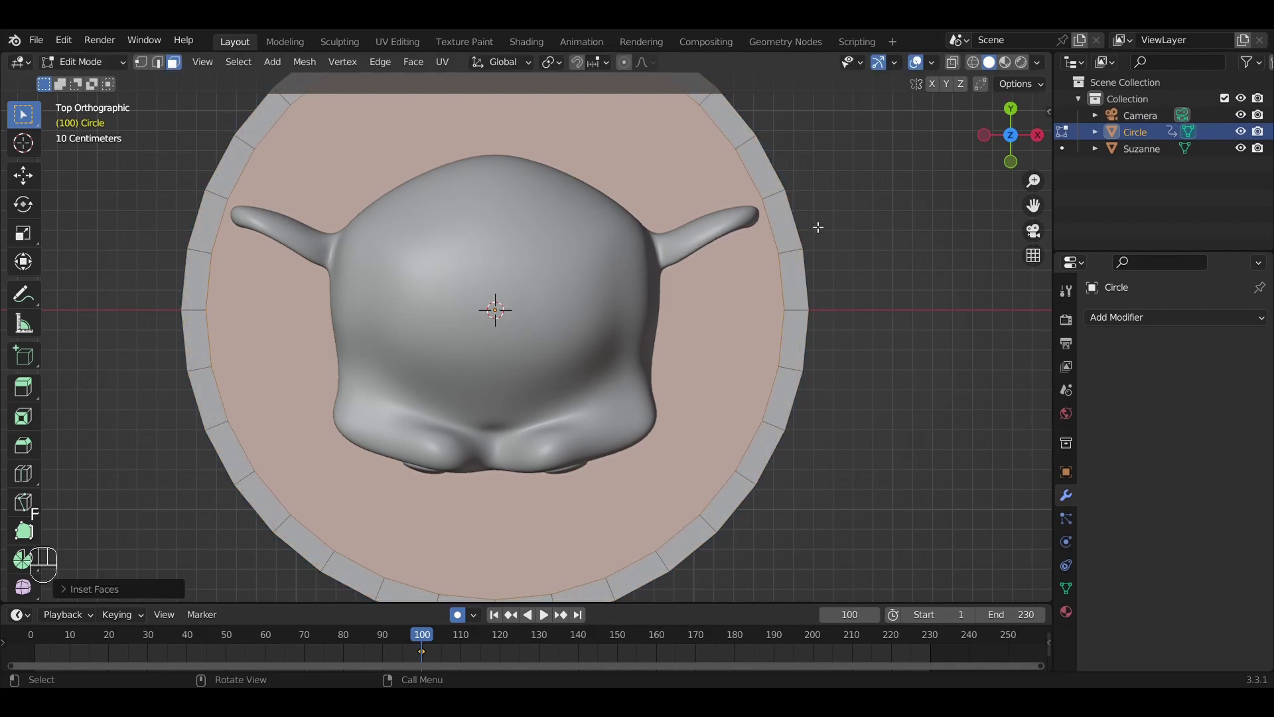
right_click(763, 385)
click(763, 388)
key(Tab)
Extrude the whole ring upward to give it height
middle_drag(683, 395, 654, 158)
key(Tab)
key(a)
key(e)
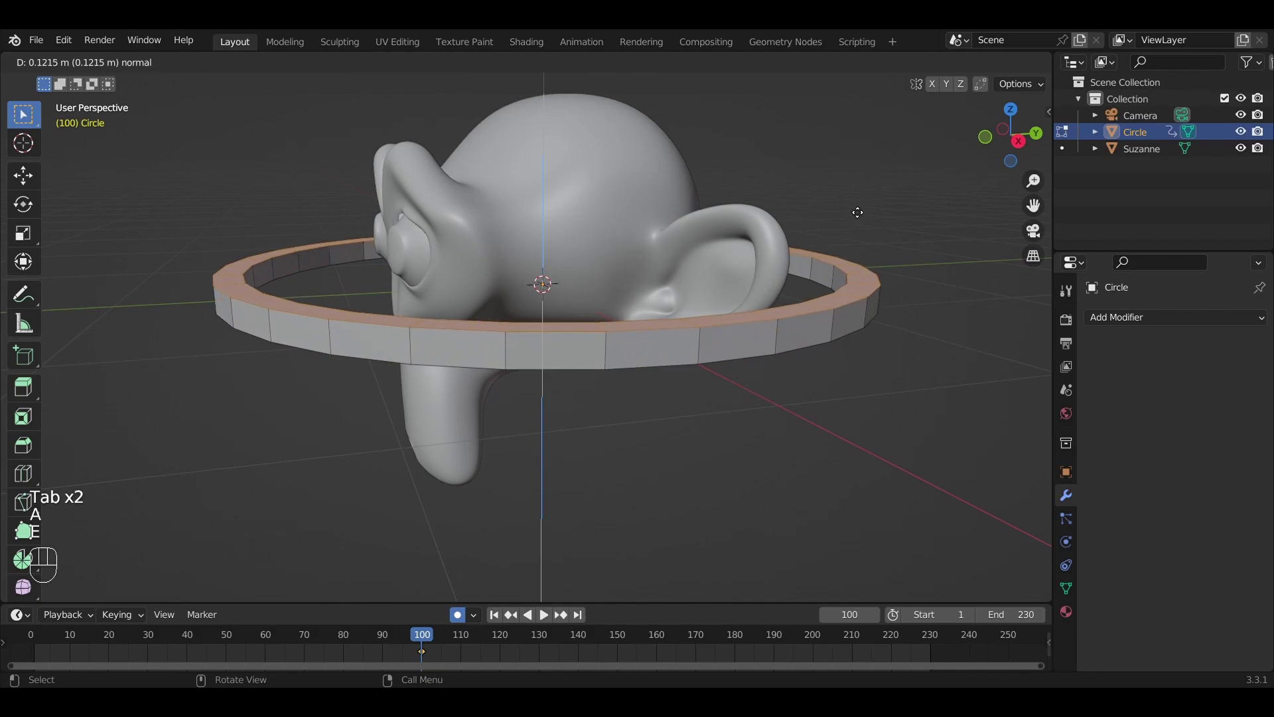
click(852, 212)
key(Tab)
click(1010, 108)
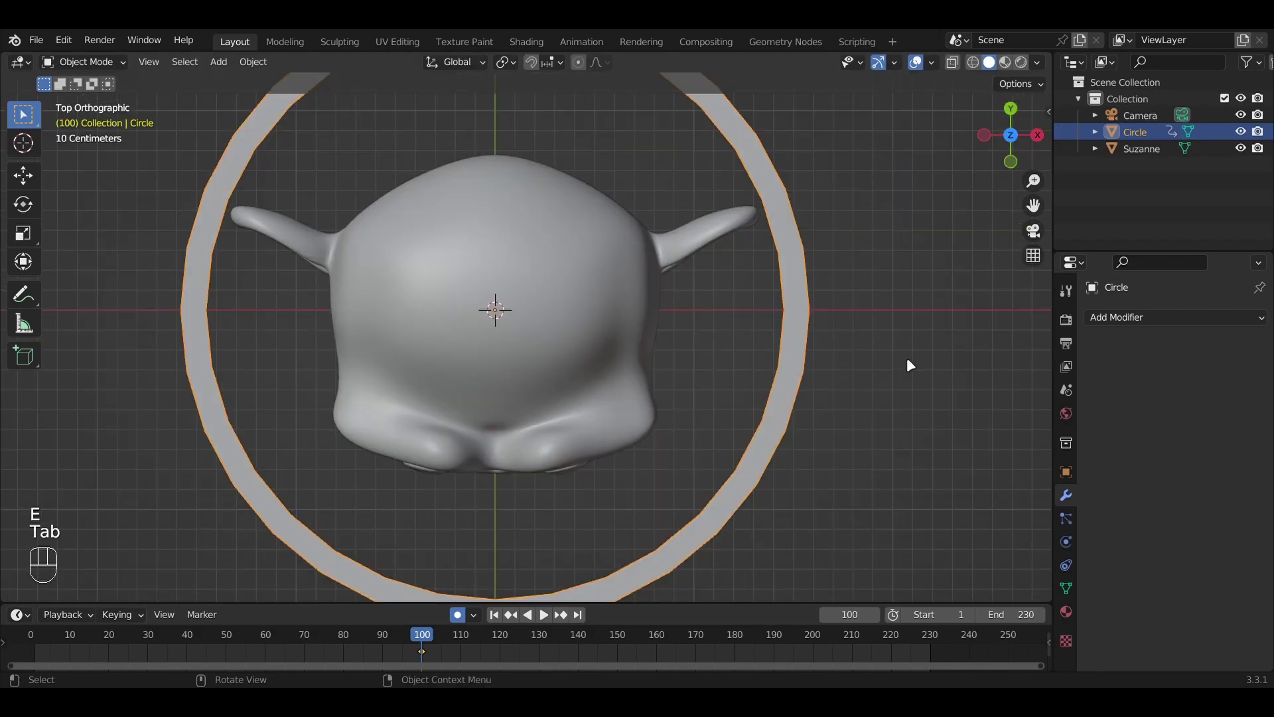
Return to top view and pan so the ring and head are centred
click(1012, 163)
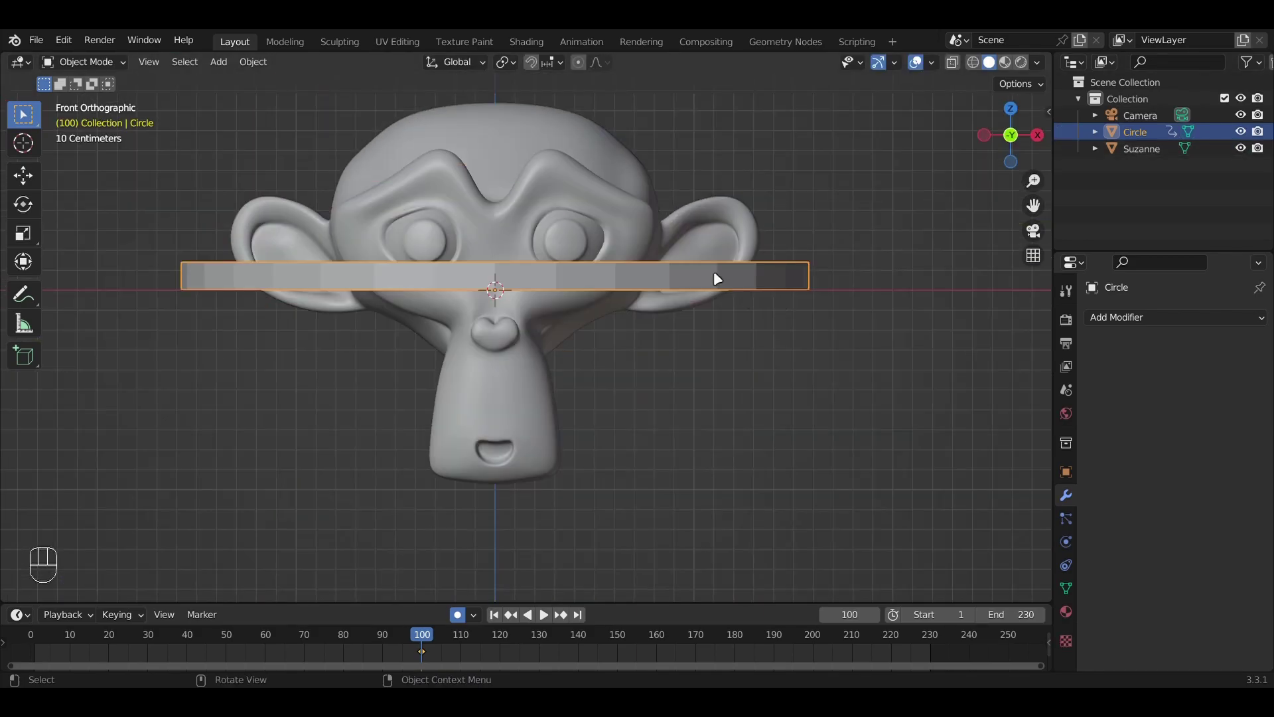
key(KP_7)
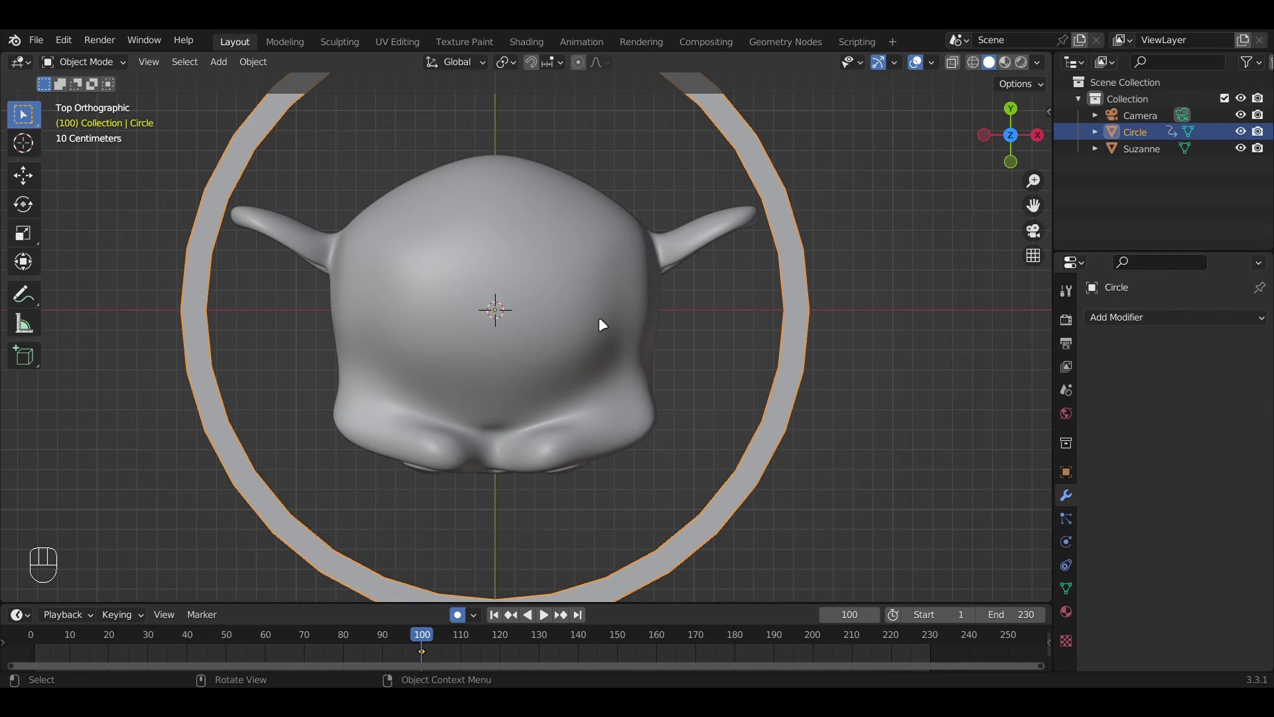
scroll(682, 296, down, 2)
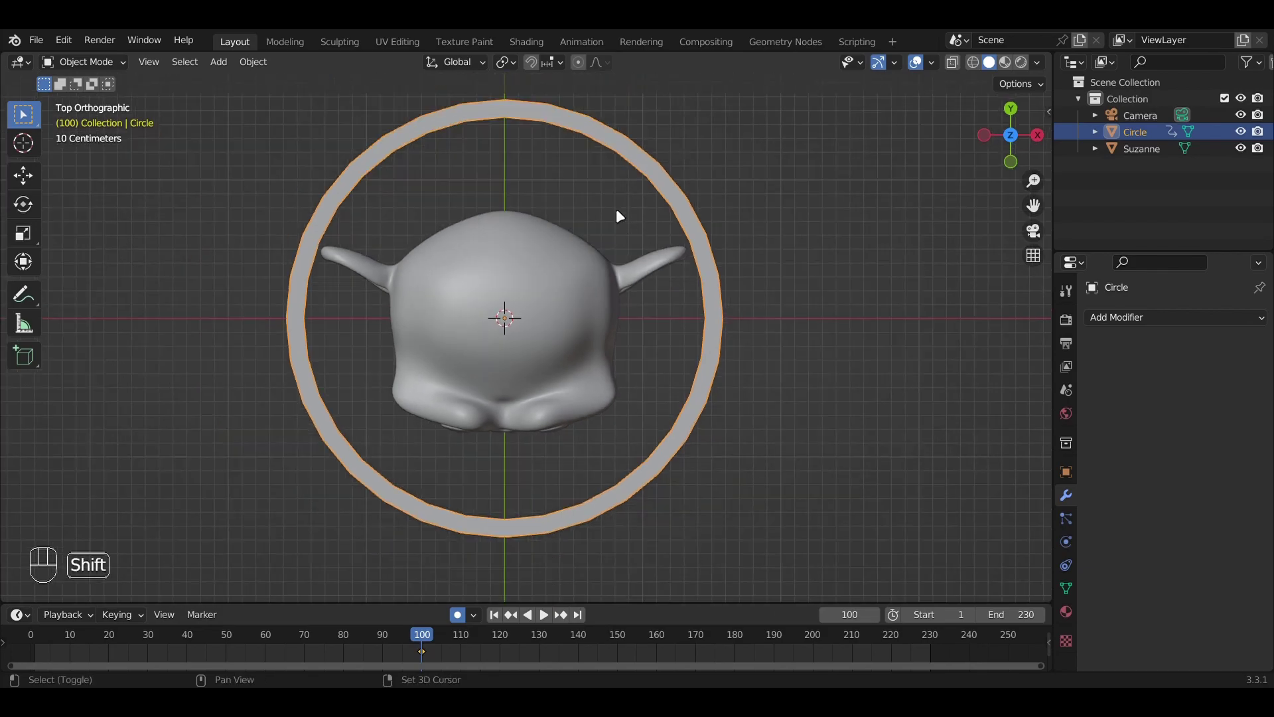
shift+middle_drag(617, 213, 534, 289)
key(ctrl)
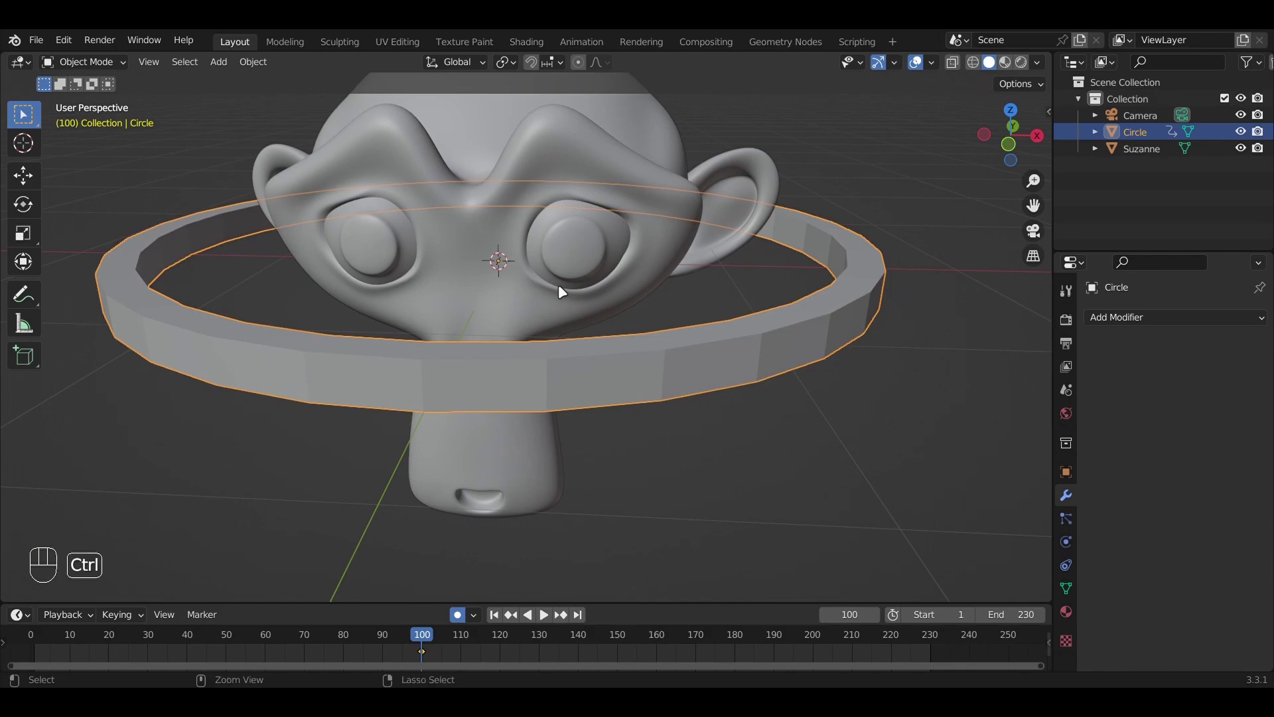
Add and apply a level-2 Subdivision to the ring, then shade it smooth
key(ctrl+2)
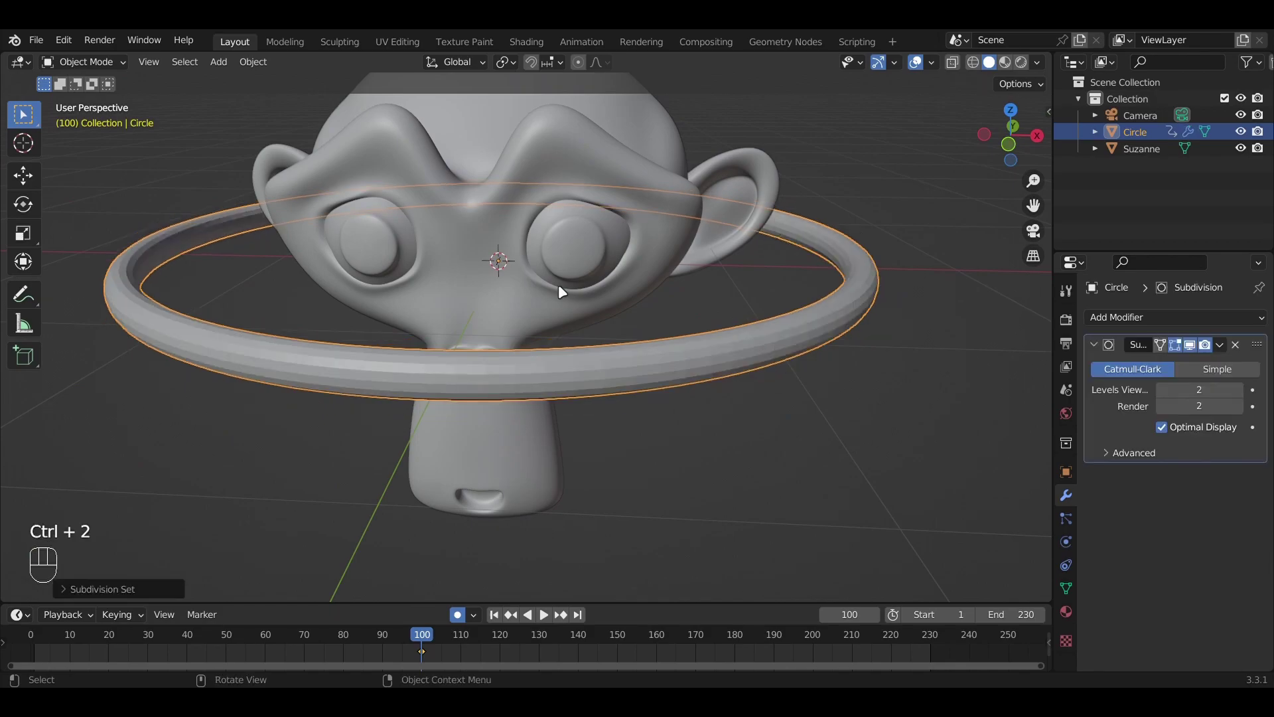
middle_drag(560, 288, 684, 316)
right_click(683, 316)
key(ctrl+a)
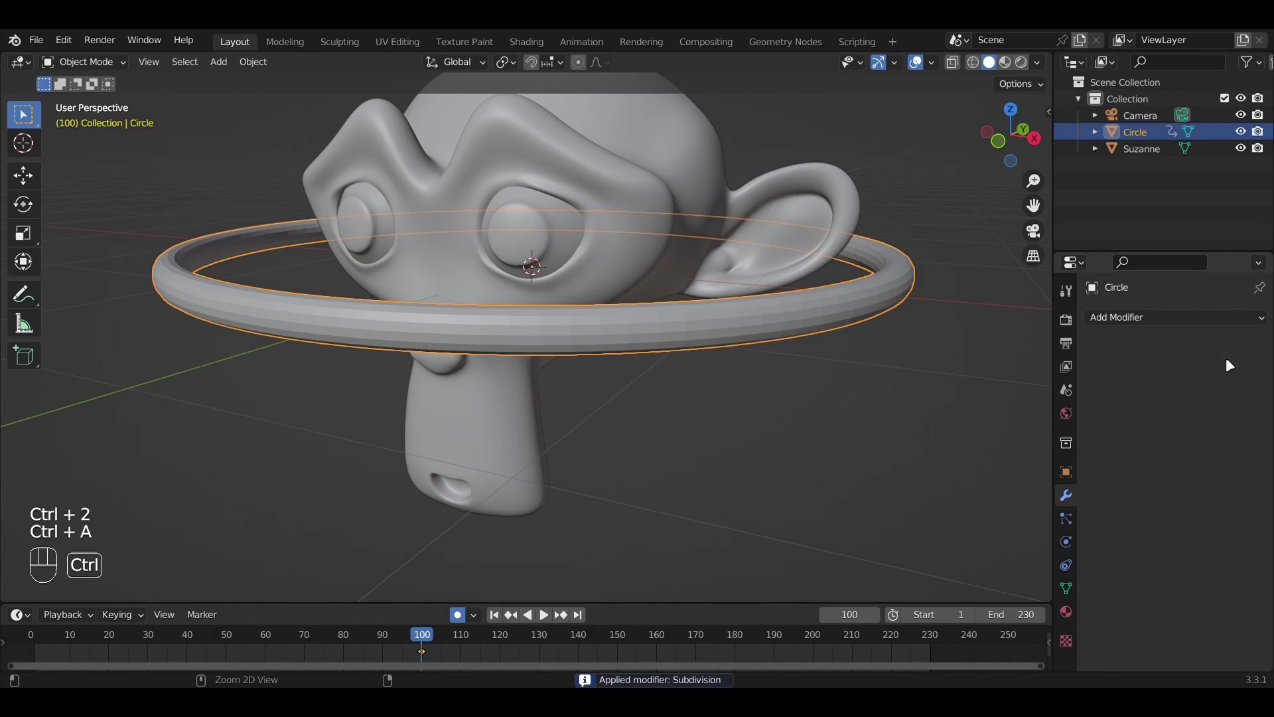
right_click(679, 252)
click(679, 252)
middle_drag(357, 312, 638, 273)
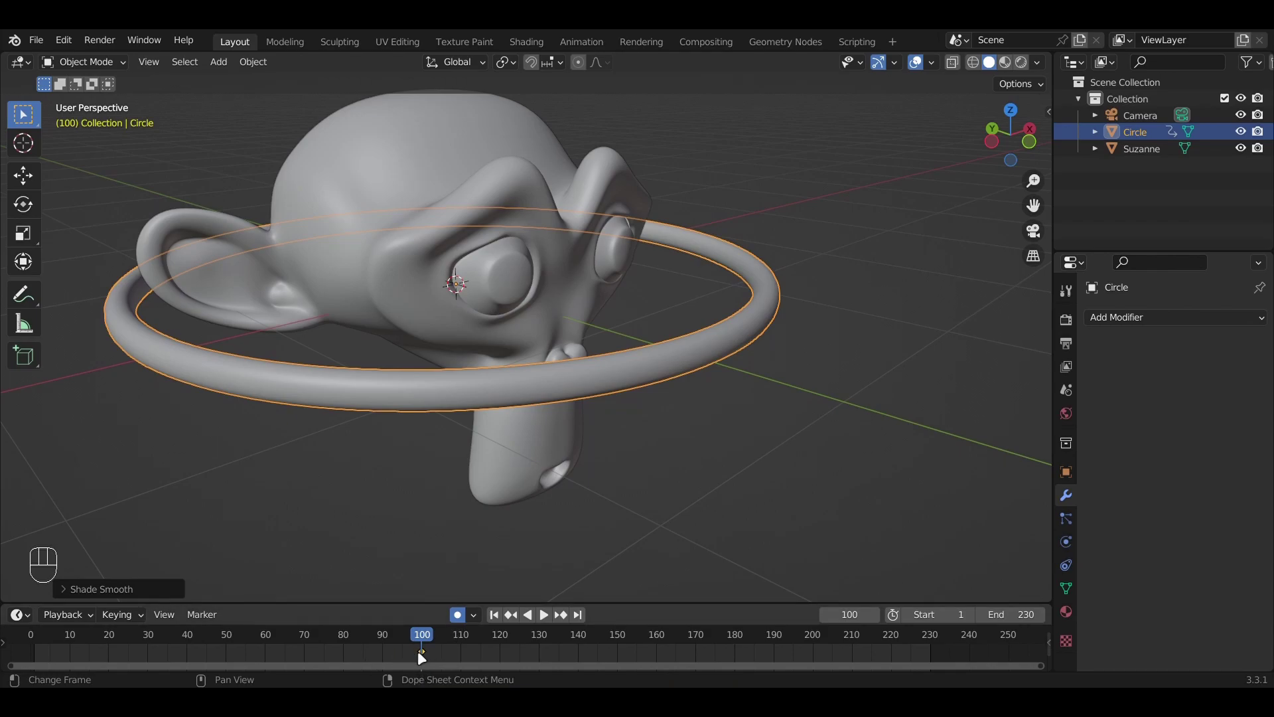
At frame 1 in front view, move the ring down along Z below the chin and shrink it
click(494, 615)
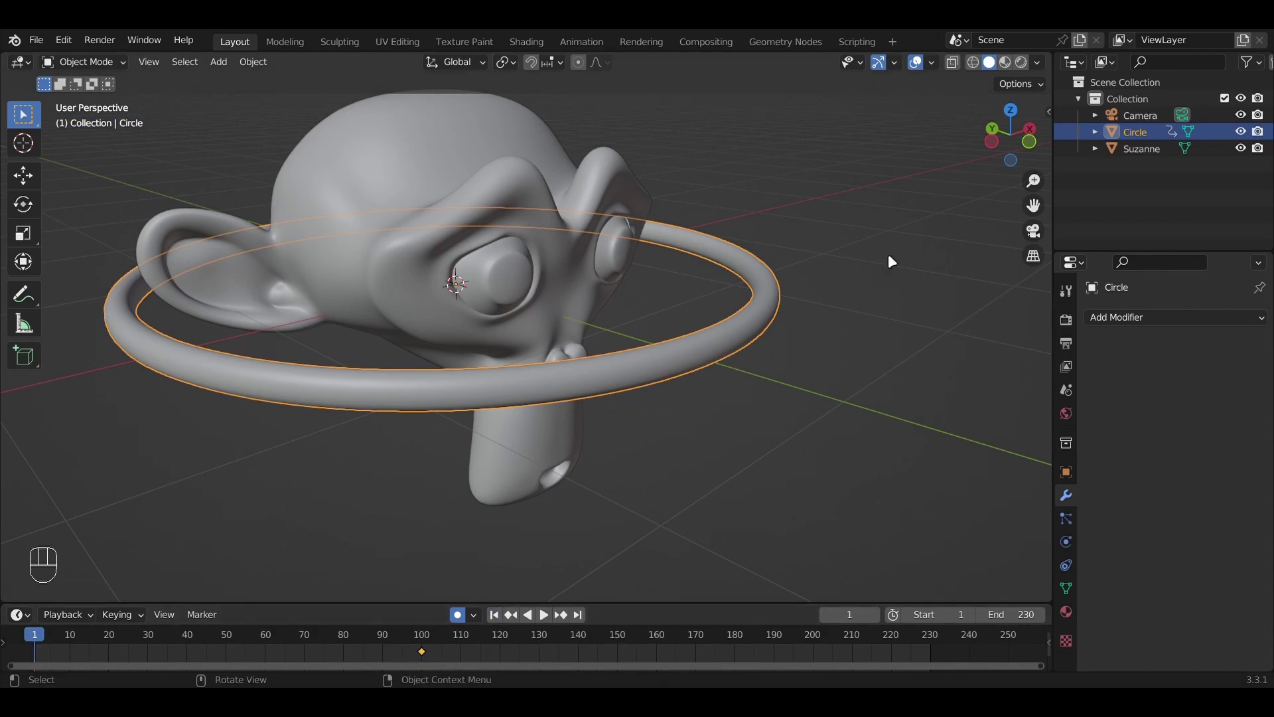
click(1010, 160)
scroll(715, 277, down, 2)
drag(1011, 136, 1017, 127)
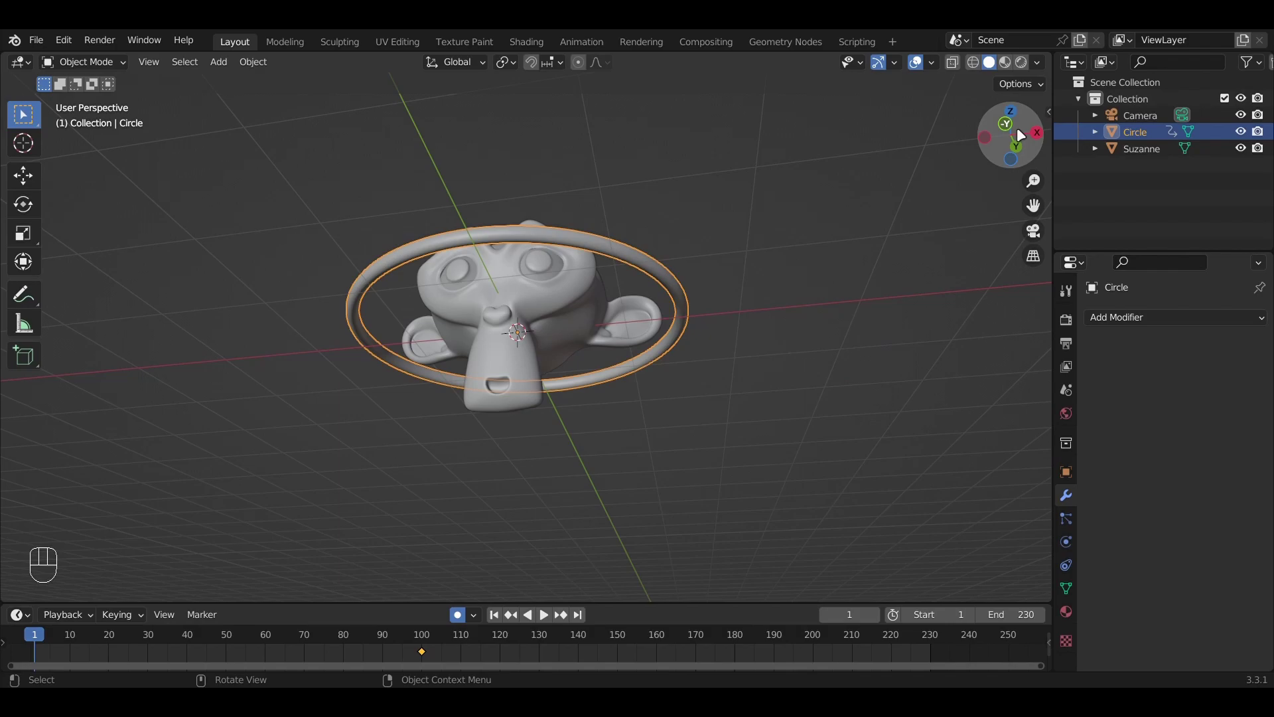
key(KP_1)
key(g)
key(z)
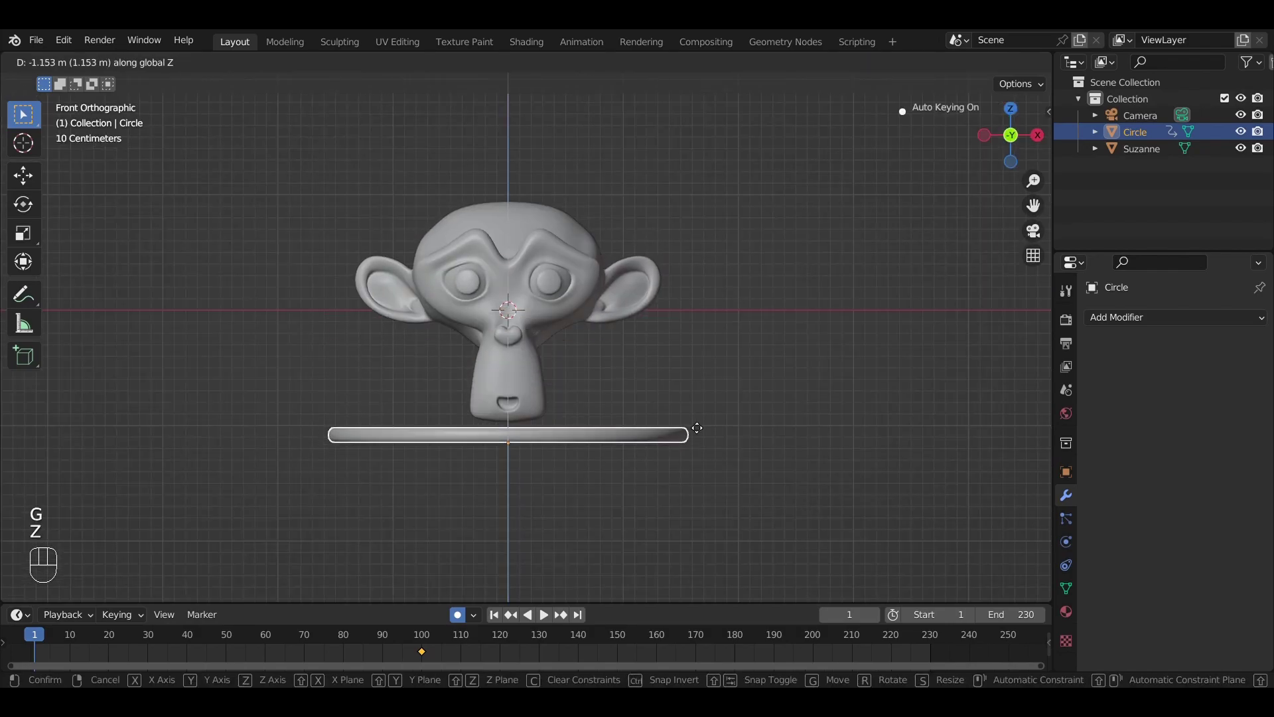
click(696, 433)
key(s)
click(542, 429)
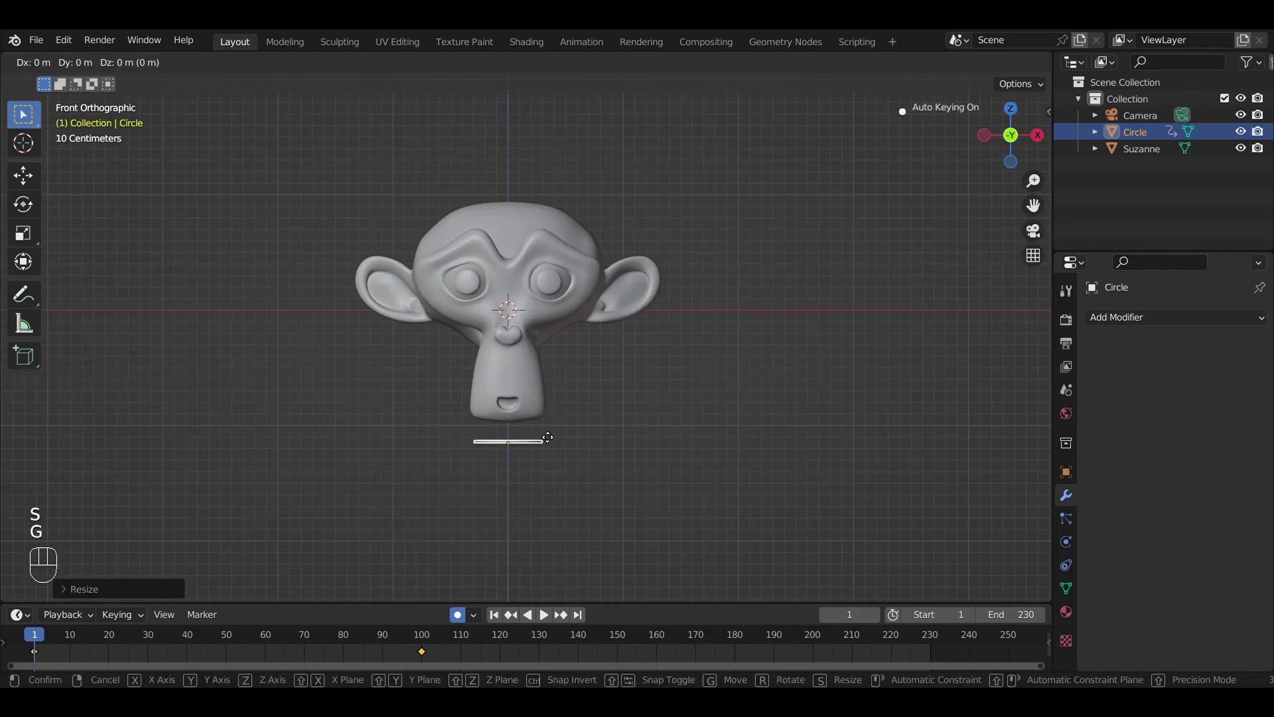
Readjust the ring's height and size, then play back the animation
key(g)
key(z)
click(541, 438)
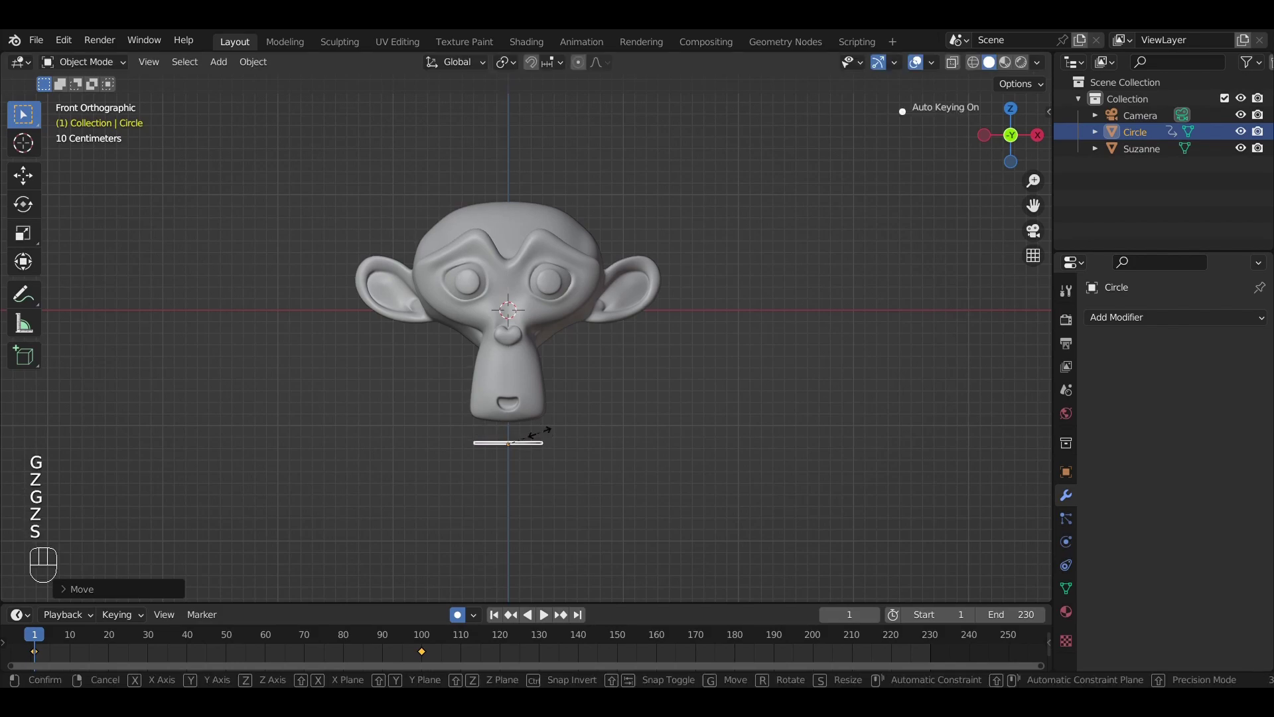
key(s)
click(542, 424)
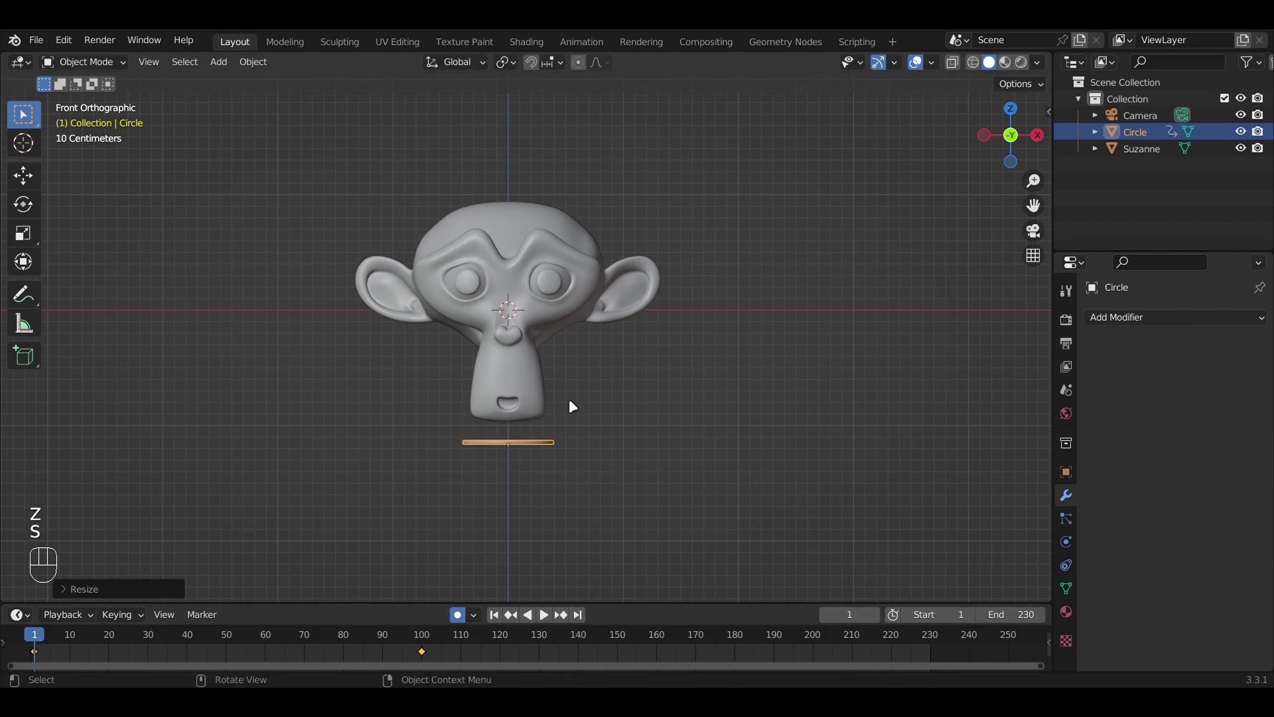
middle_drag(568, 398, 406, 458)
key(space)
middle_drag(600, 418, 637, 381)
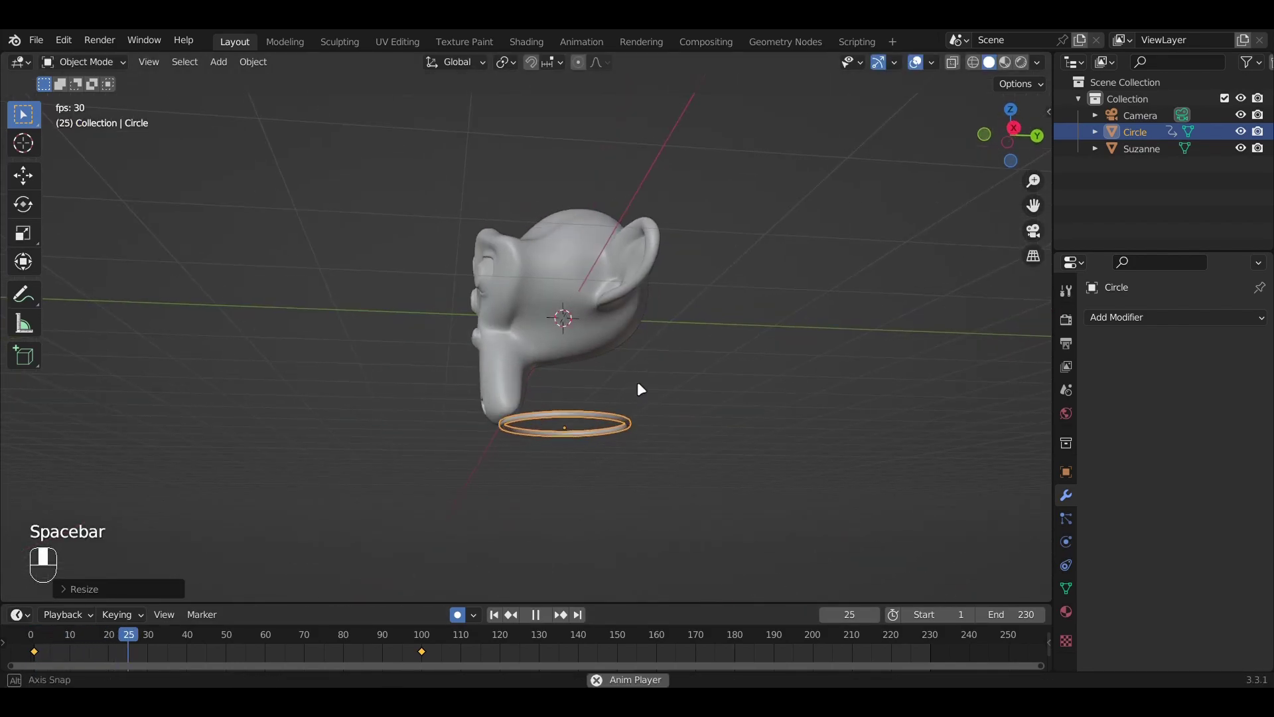
key(space)
Undo the frame-1 edits and, in top view, move the ring along Y to centre it on the head
key(ctrl+z)
key(ctrl+z)
key(ctrl+z)
key(ctrl+z)
key(ctrl+z)
key(ctrl+z)
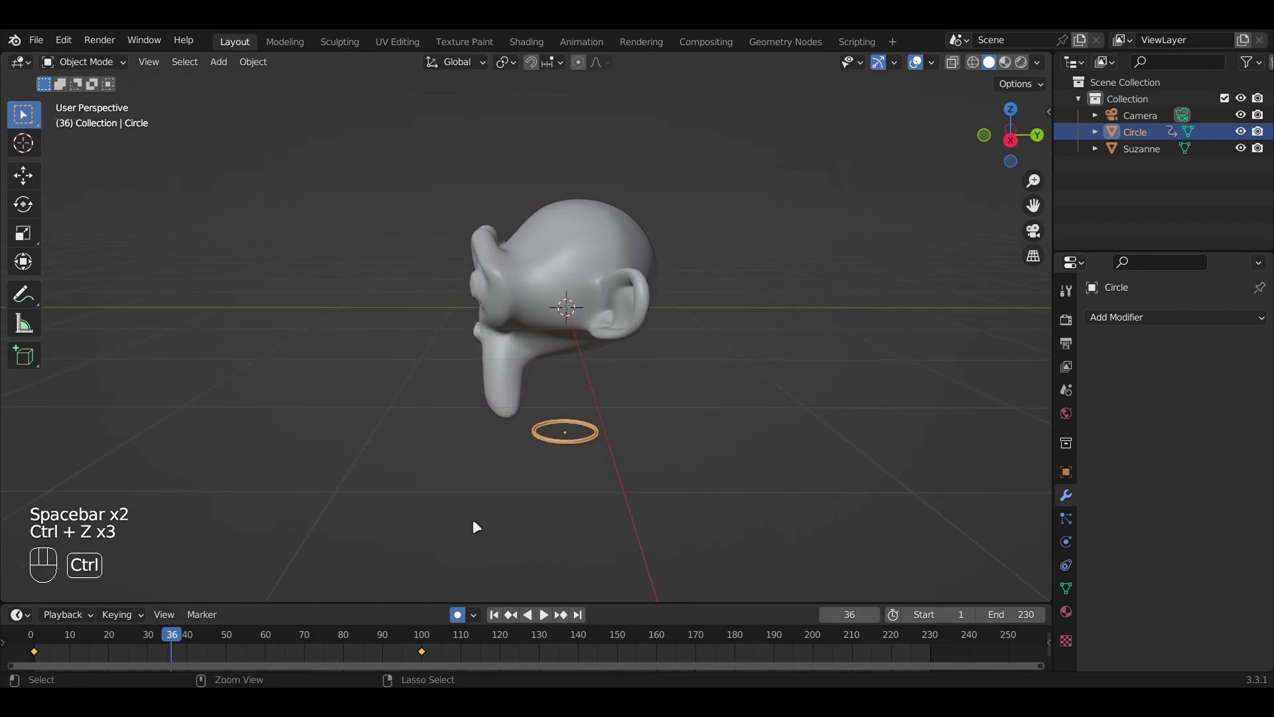
key(ctrl+z)
middle_drag(597, 432, 691, 396)
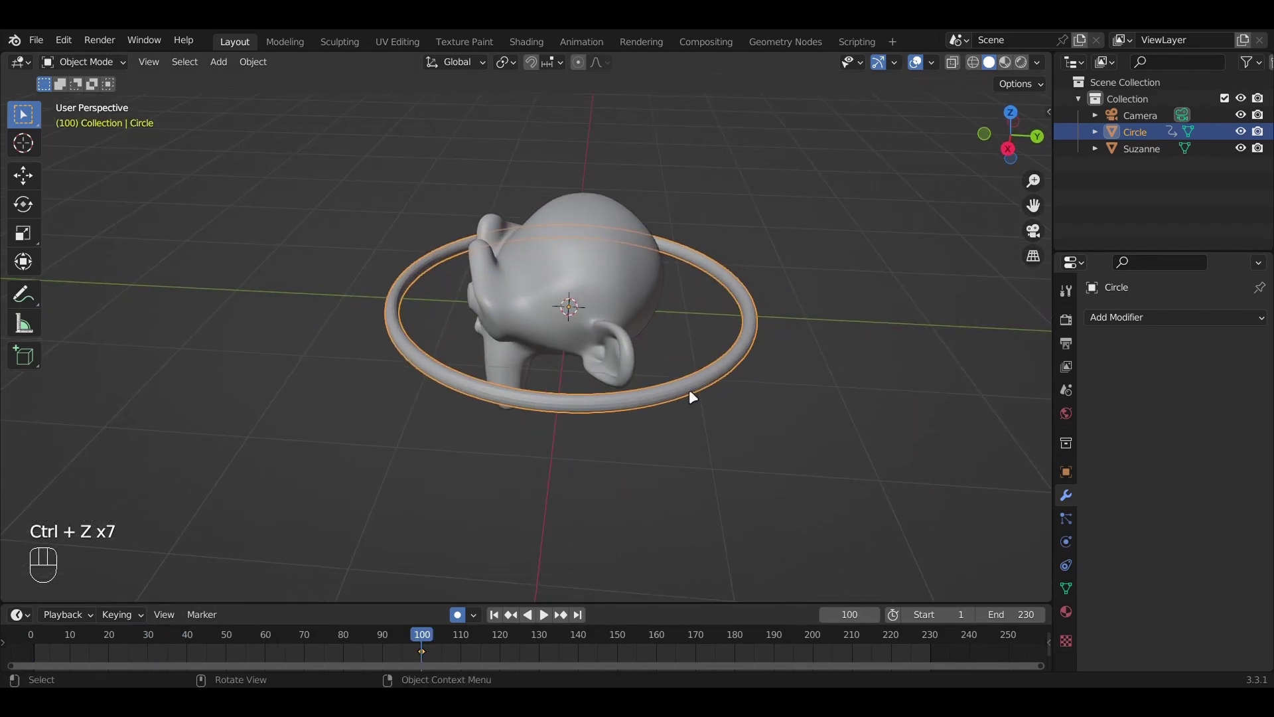
click(1011, 114)
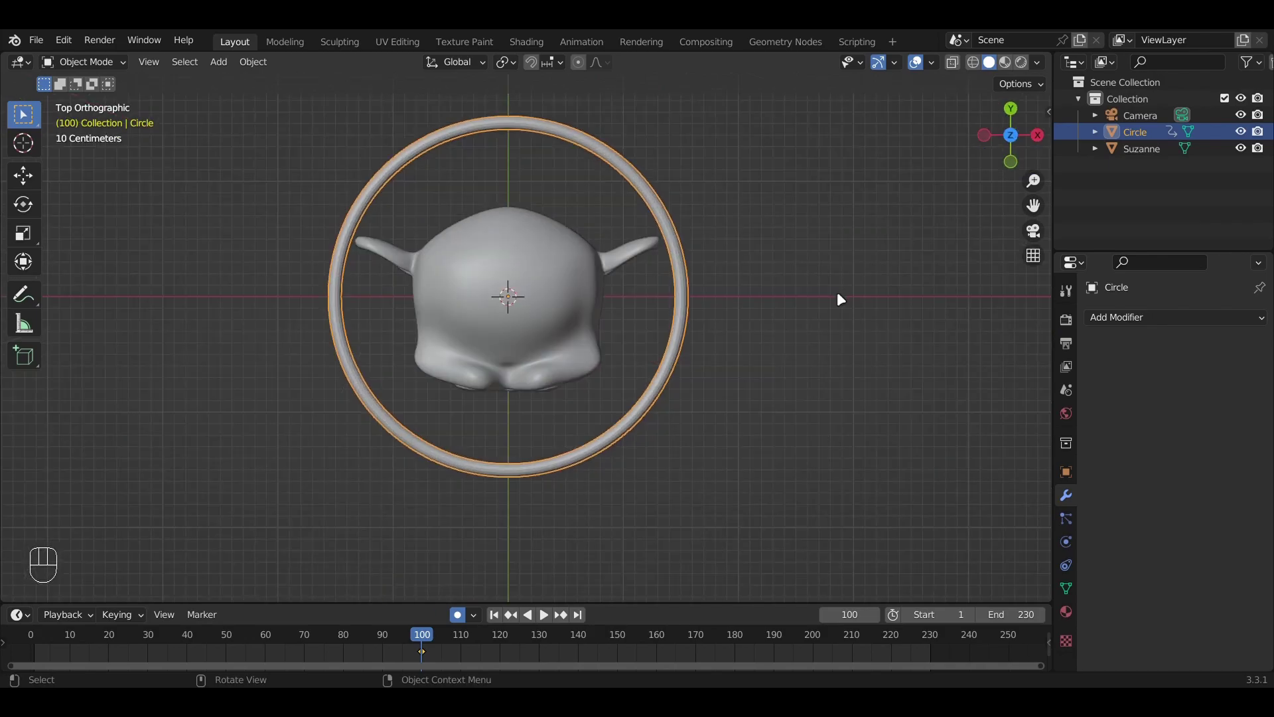
key(g)
key(y)
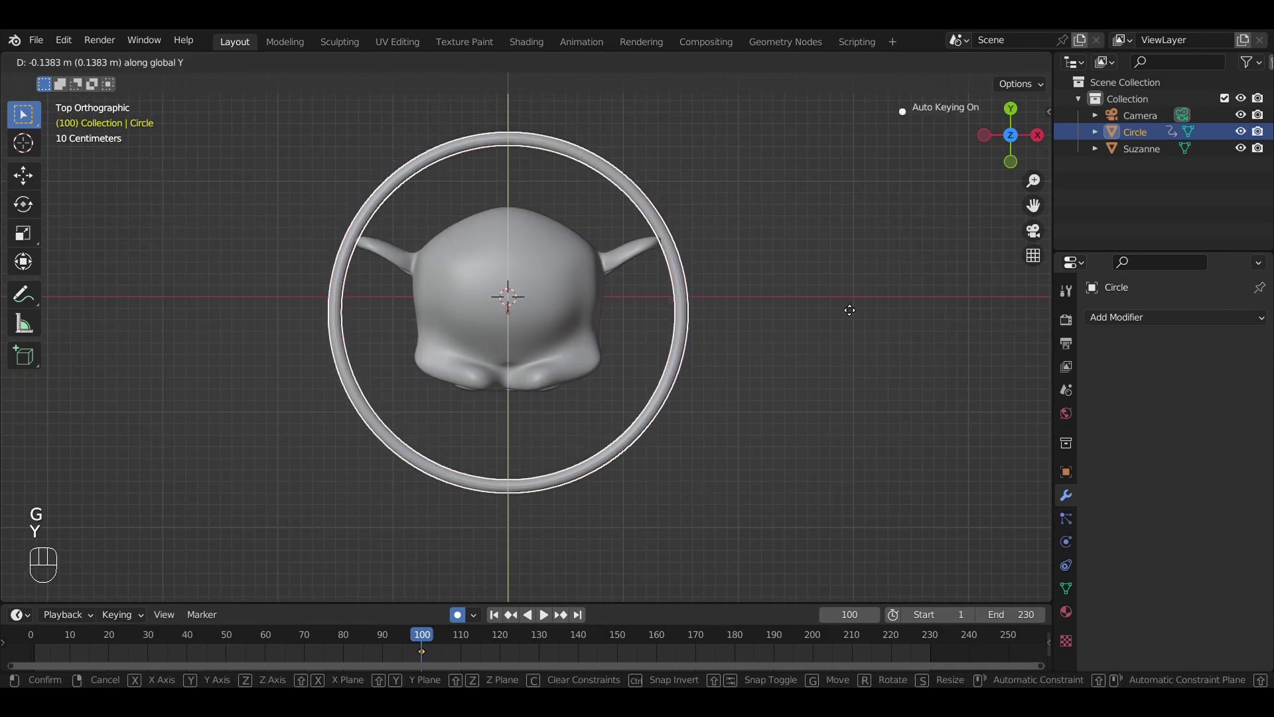
click(846, 312)
Scale the ring down slightly so it encircles the head snugly
scroll(489, 272, up, 9)
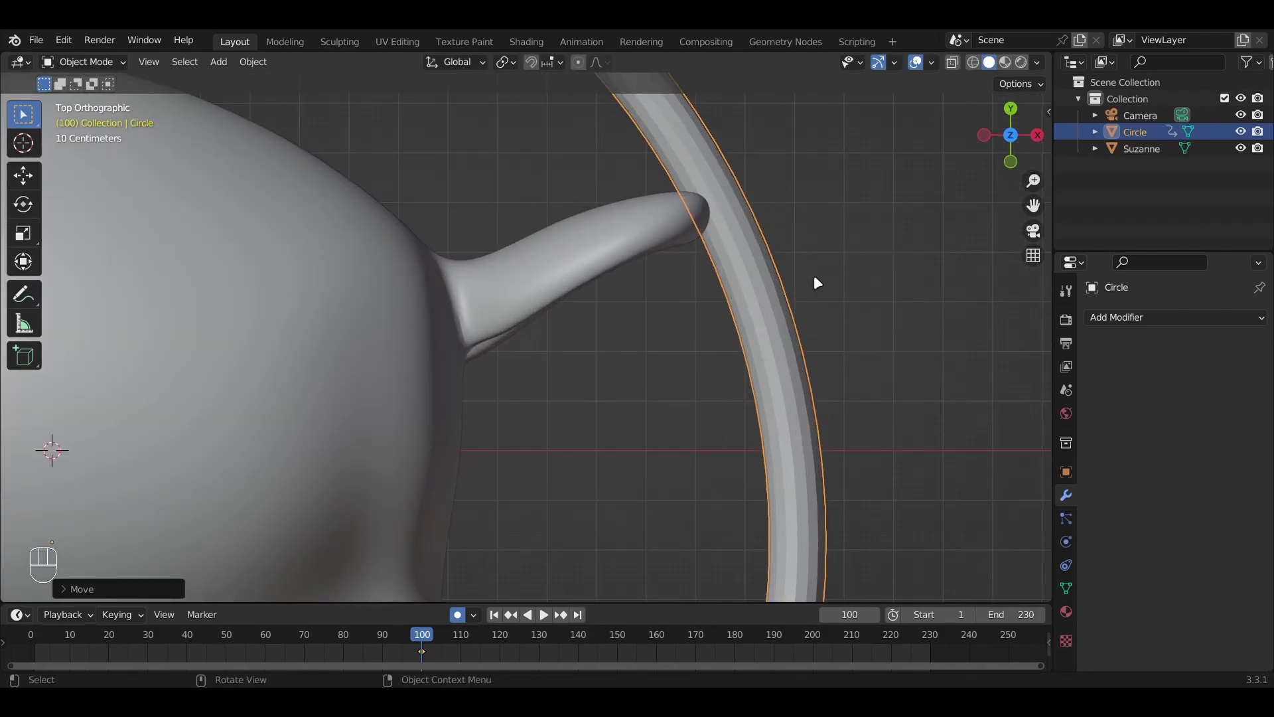
scroll(753, 291, down, 8)
key(s)
scroll(762, 276, down, 1)
click(647, 257)
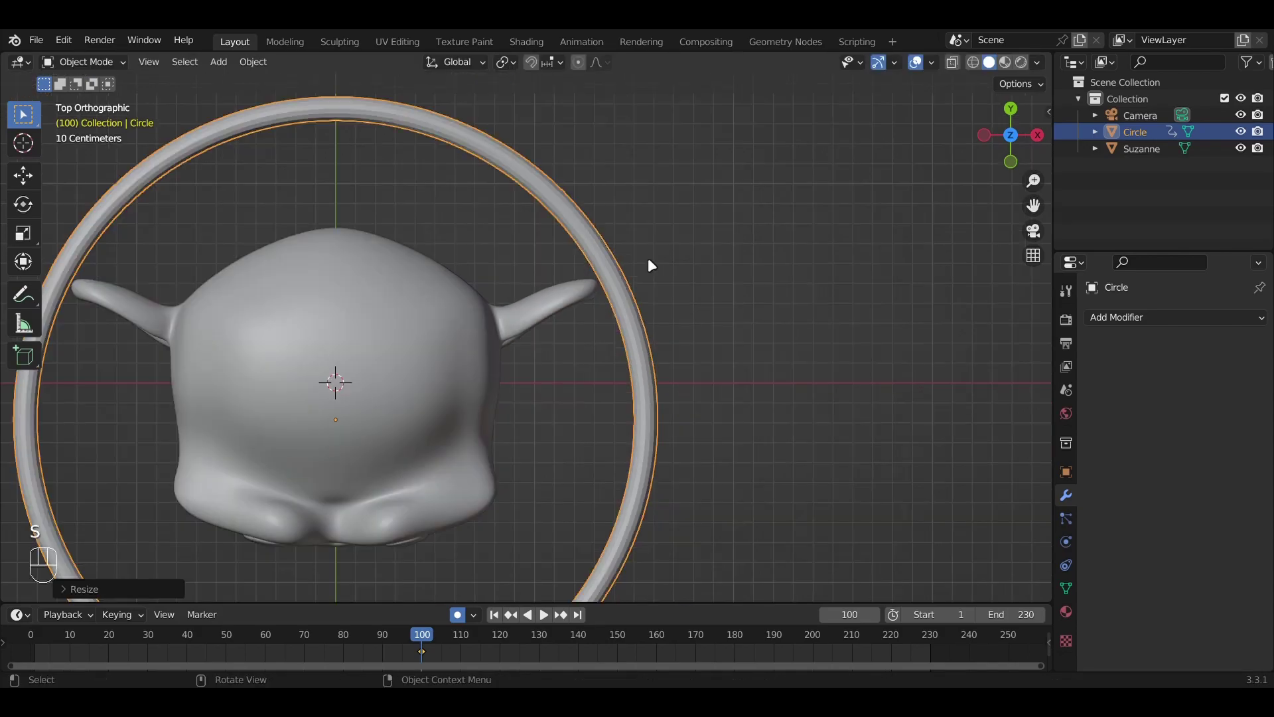
scroll(543, 249, down, 3)
shift+middle_drag(543, 249, 516, 449)
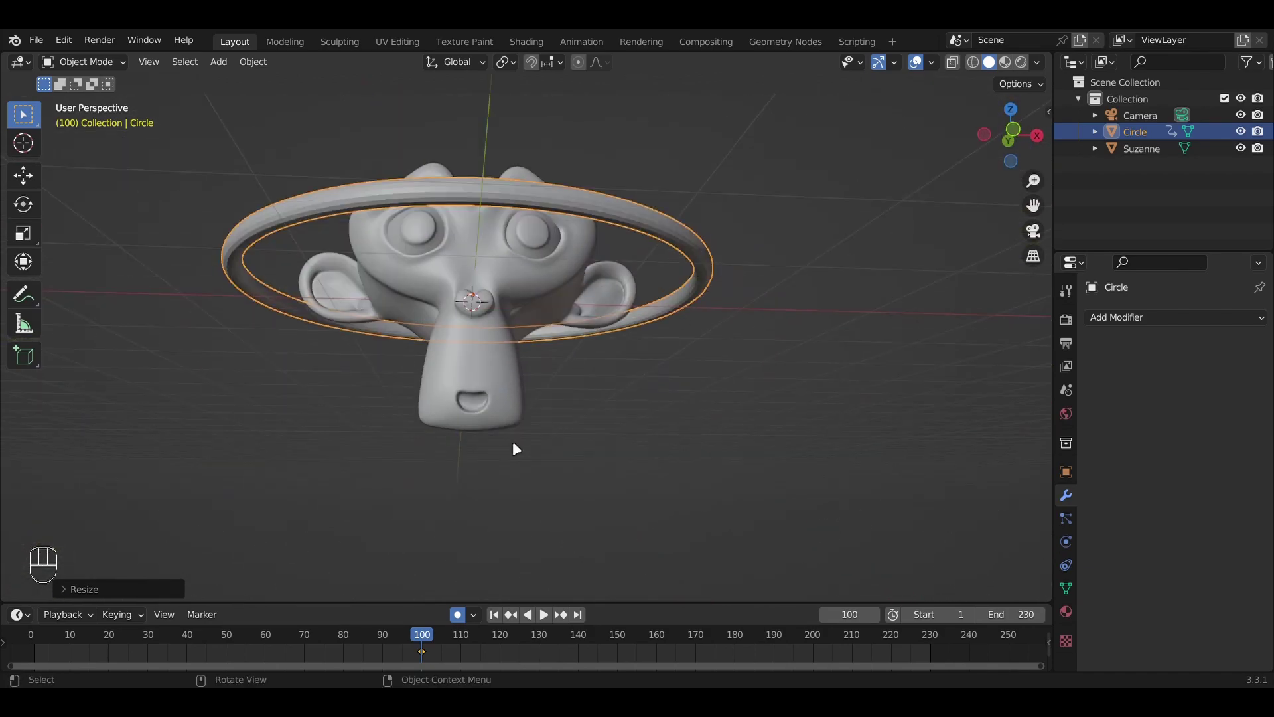
At frame 1 in front view, lower the ring below the chin and scale it to about 0.39
click(492, 615)
click(1014, 131)
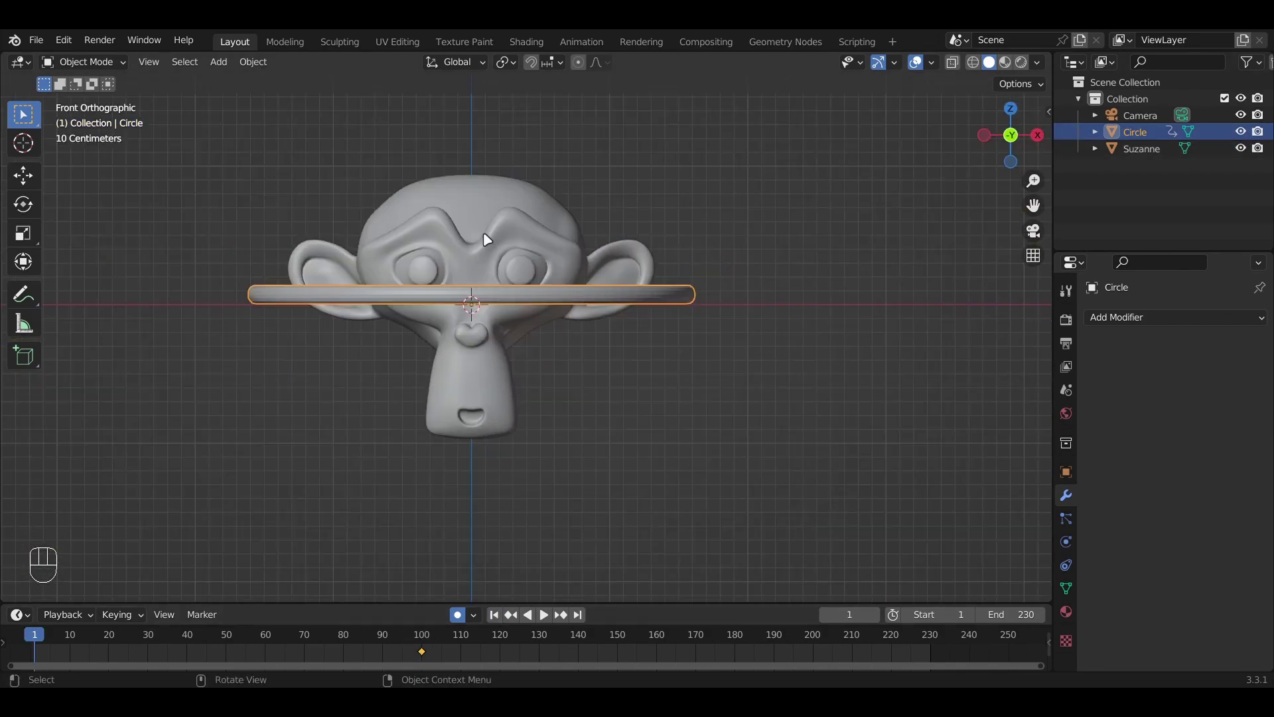
key(g)
key(z)
click(703, 345)
key(s)
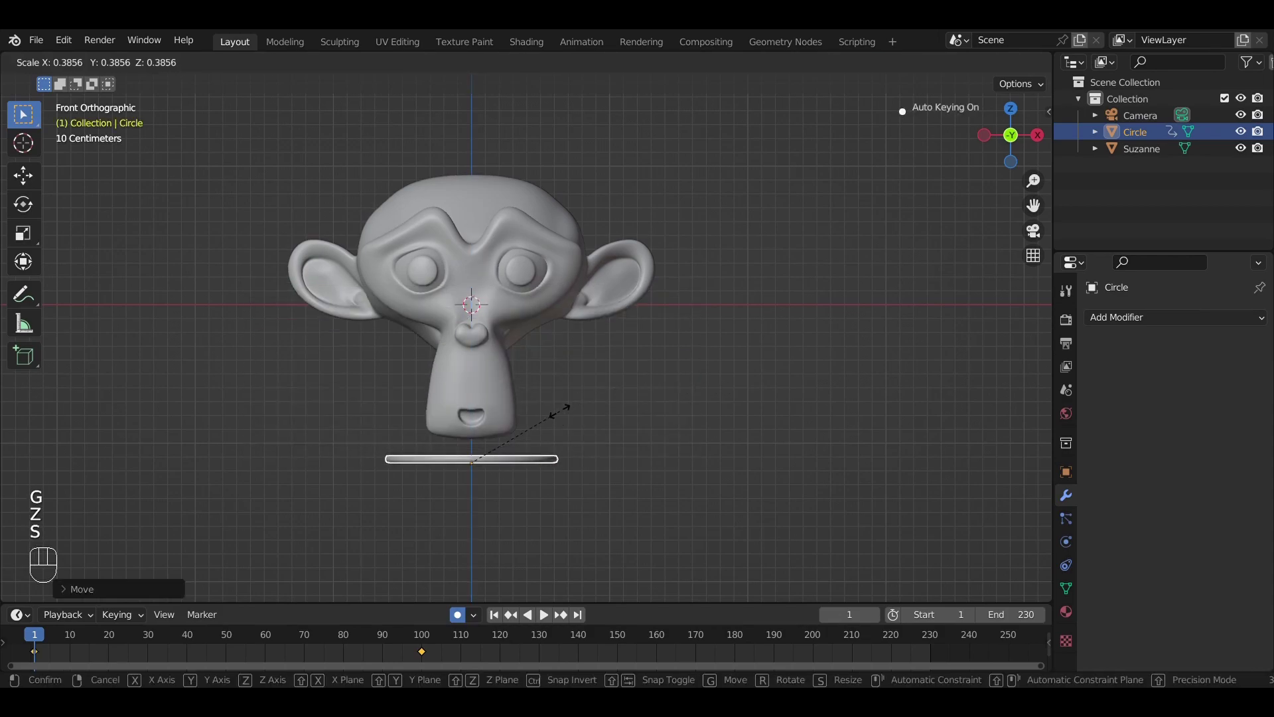
click(561, 410)
Fine-tune the ring's height along Z and play the animation to check its rise
key(g)
key(z)
click(568, 406)
middle_drag(568, 406, 352, 422)
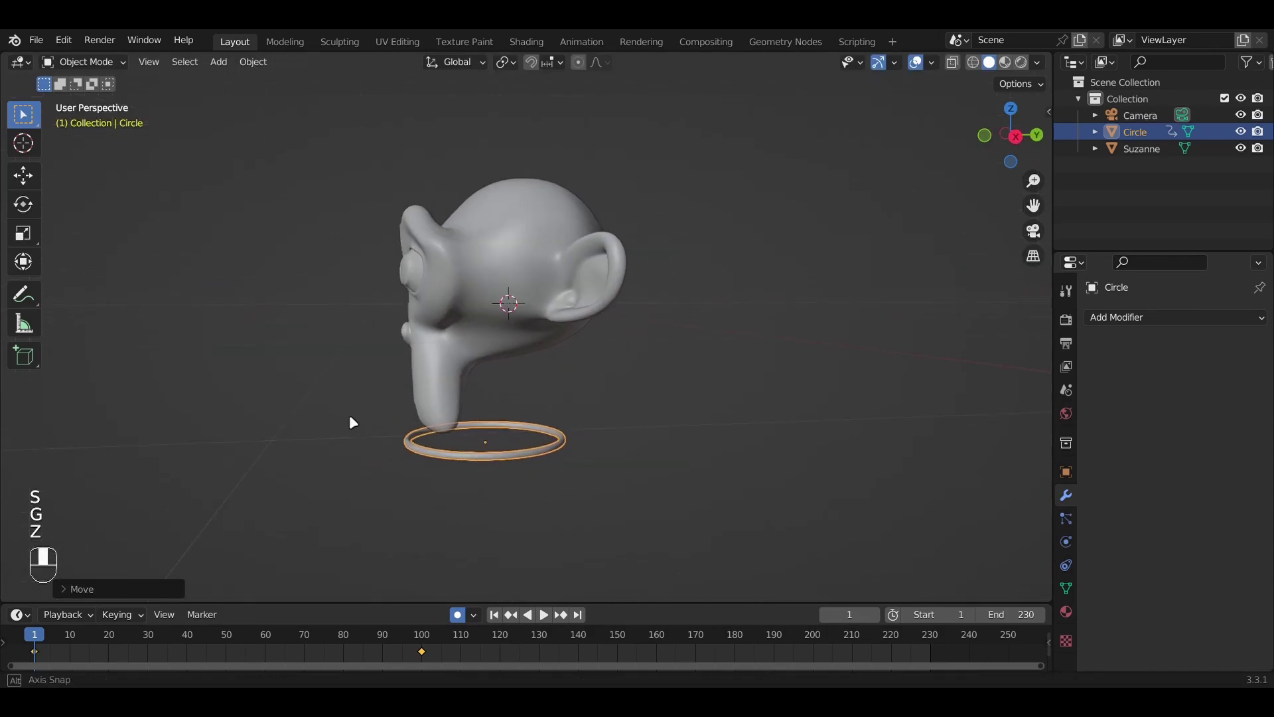
key(space)
middle_drag(538, 348, 536, 424)
key(space)
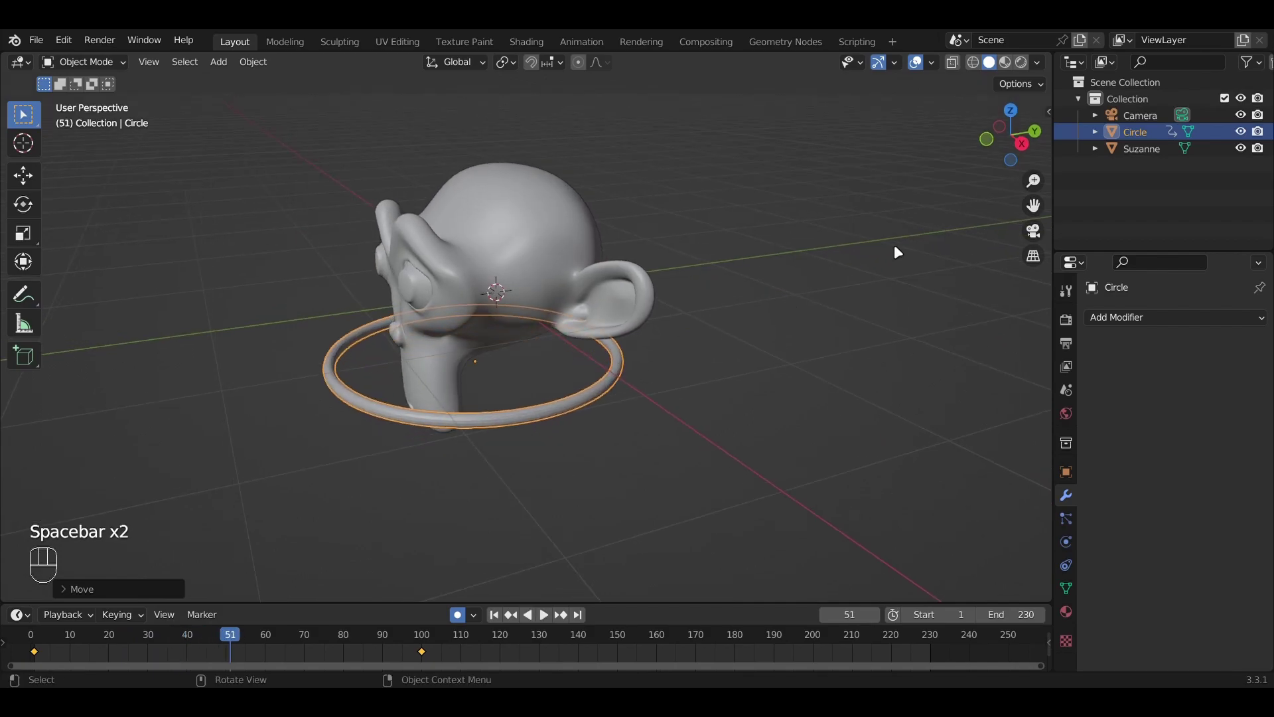
click(987, 140)
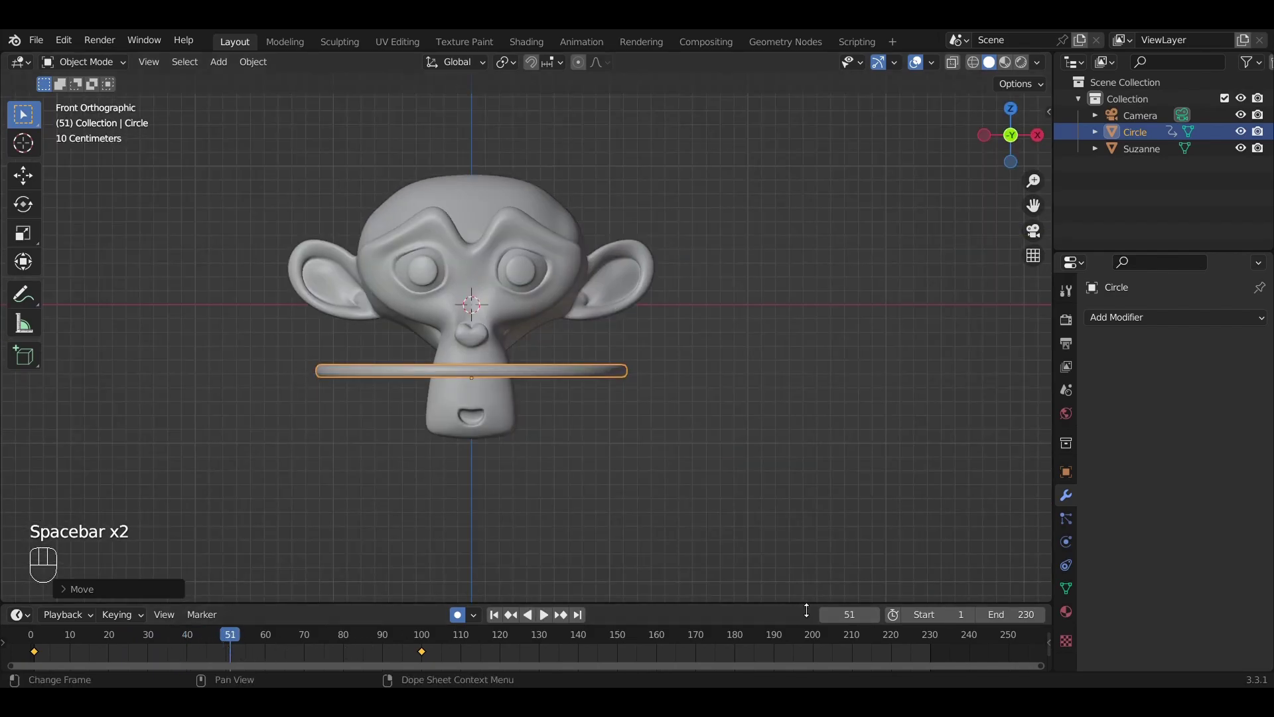
At frame 200, raise the ring along Z above Suzanne's head and shrink it
click(830, 615)
text(200)
key(Return)
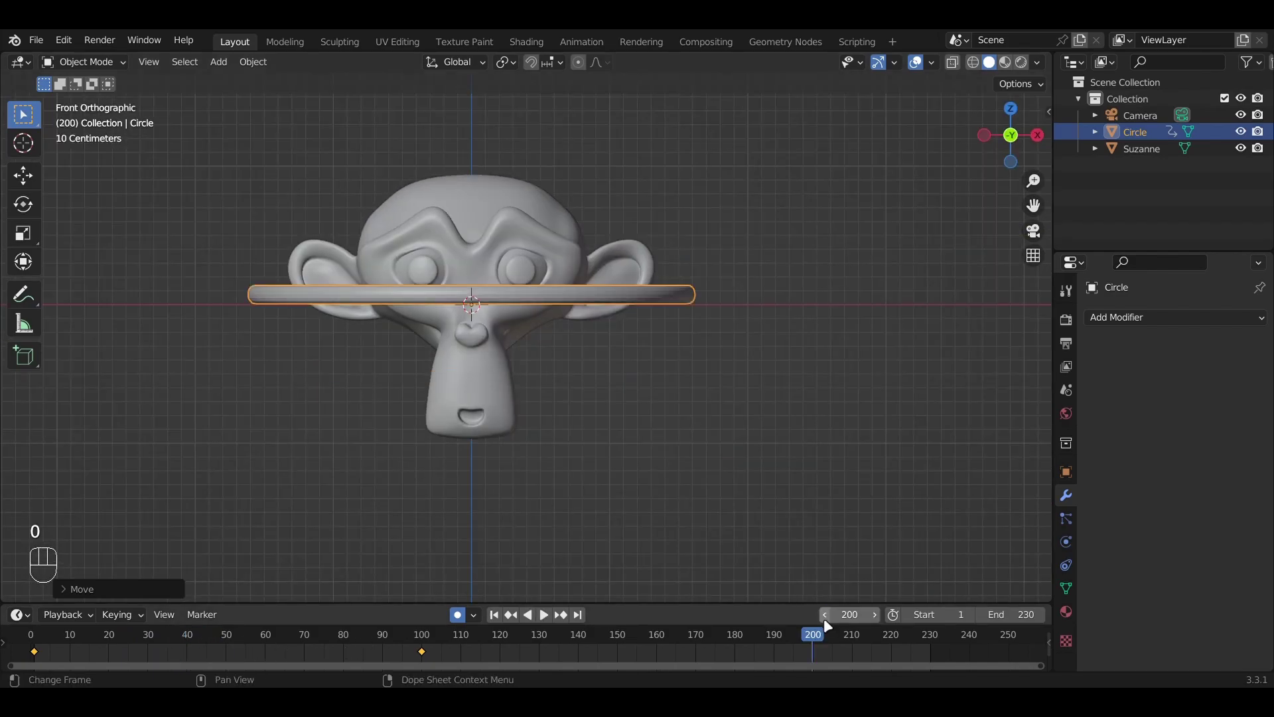
key(g)
key(z)
key(s)
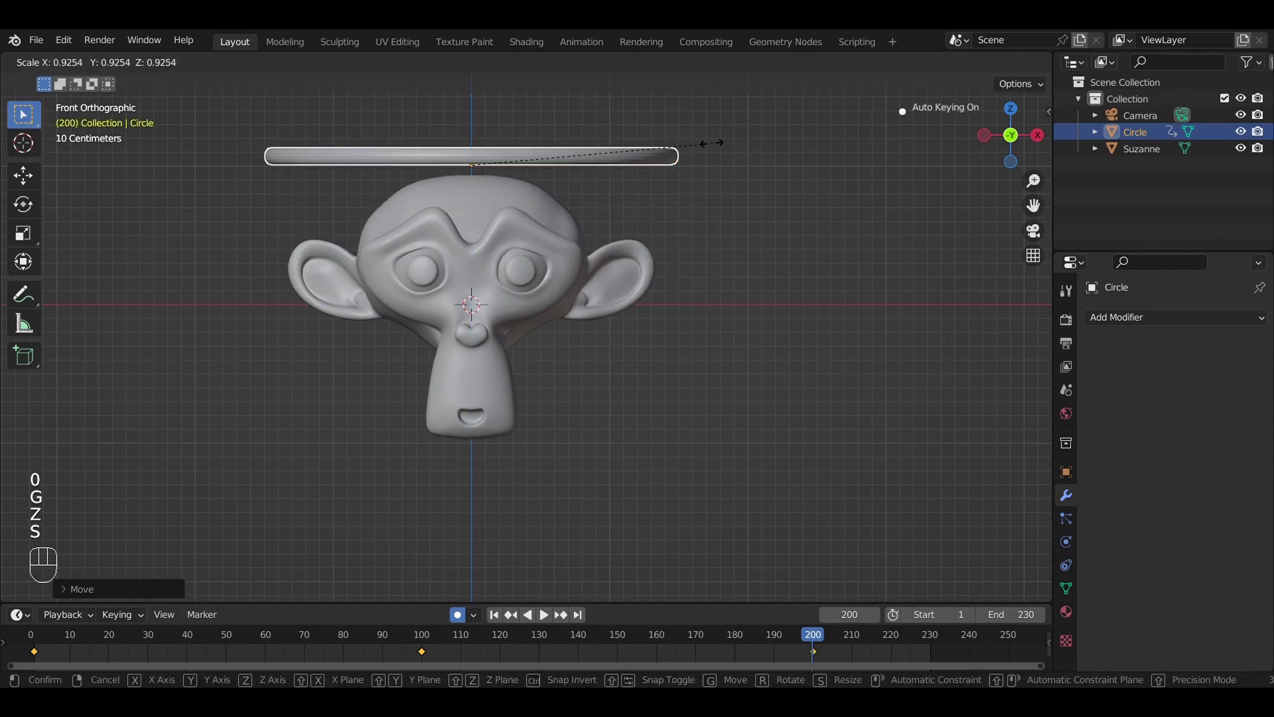
click(567, 199)
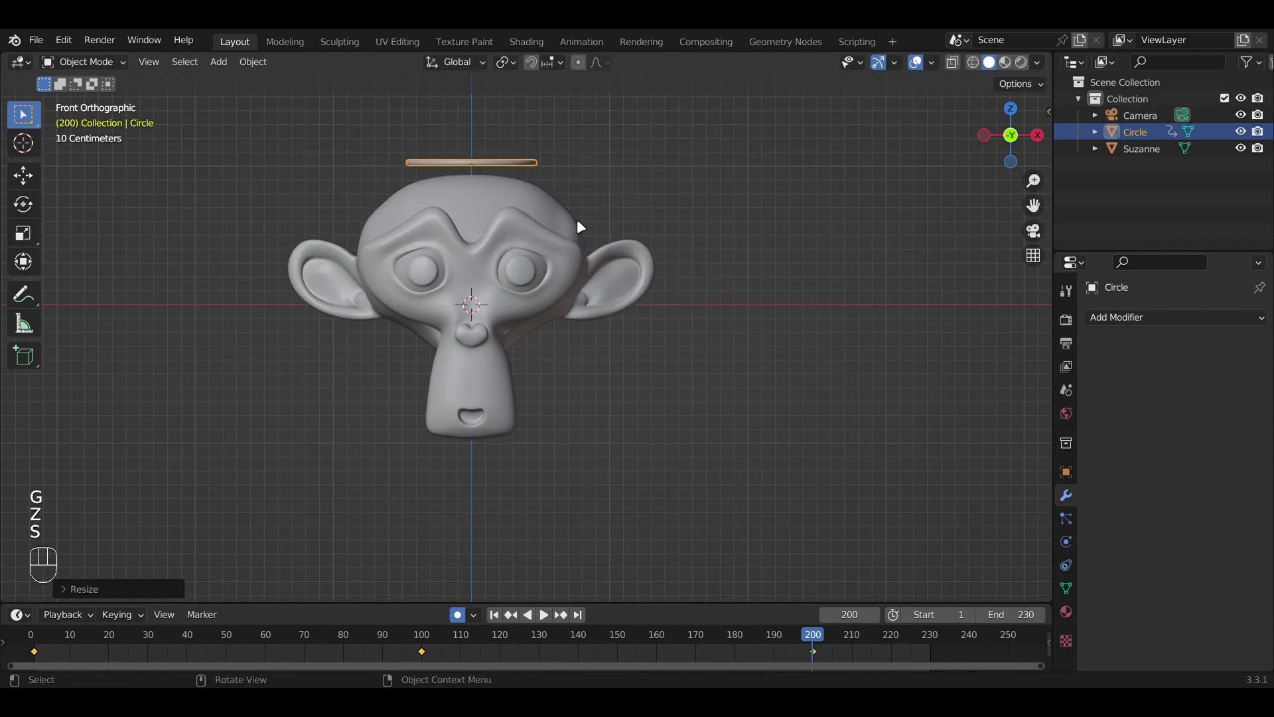
Make the ring's frame-1 starting size slightly smaller and play back
click(494, 615)
key(space)
key(space)
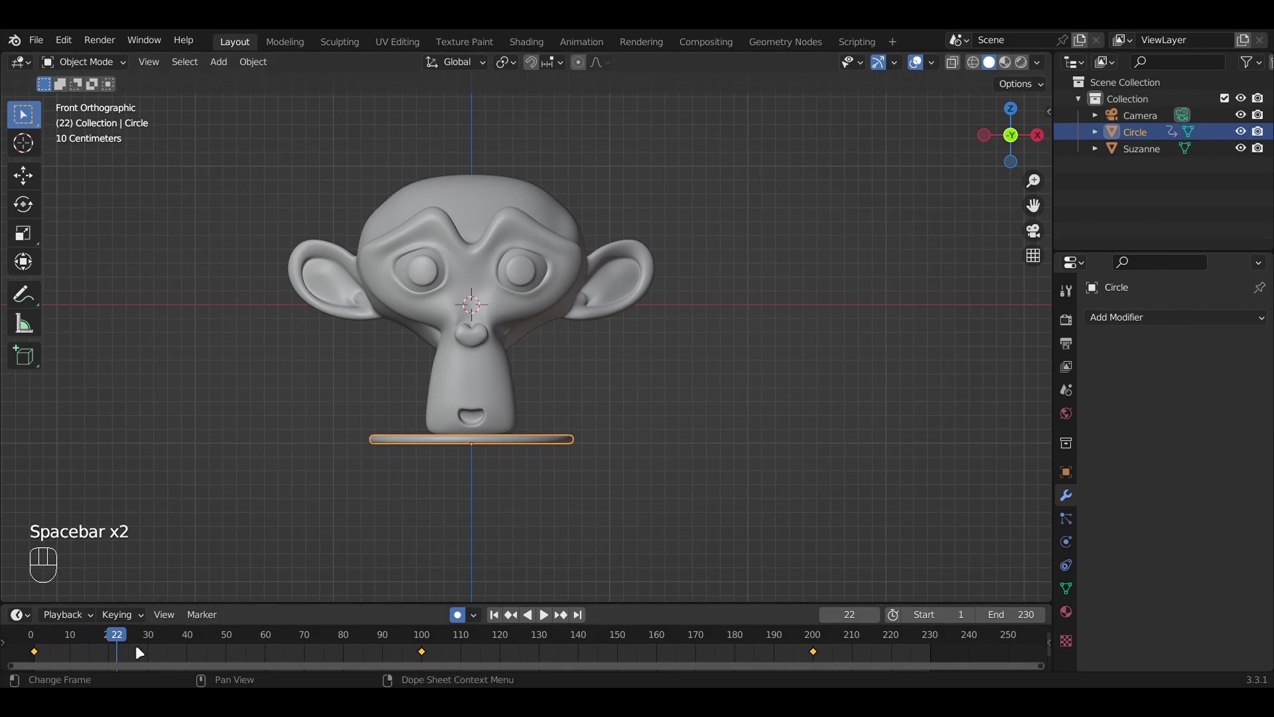
drag(117, 637, 31, 637)
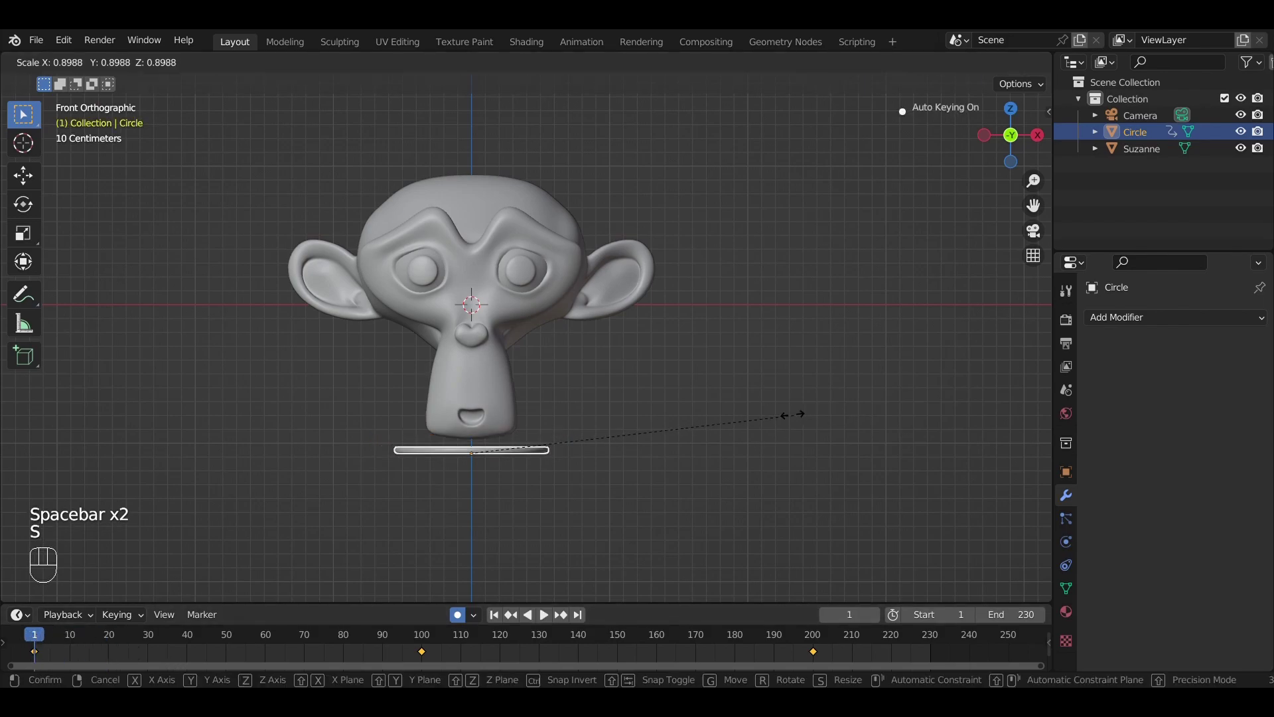
click(769, 415)
key(space)
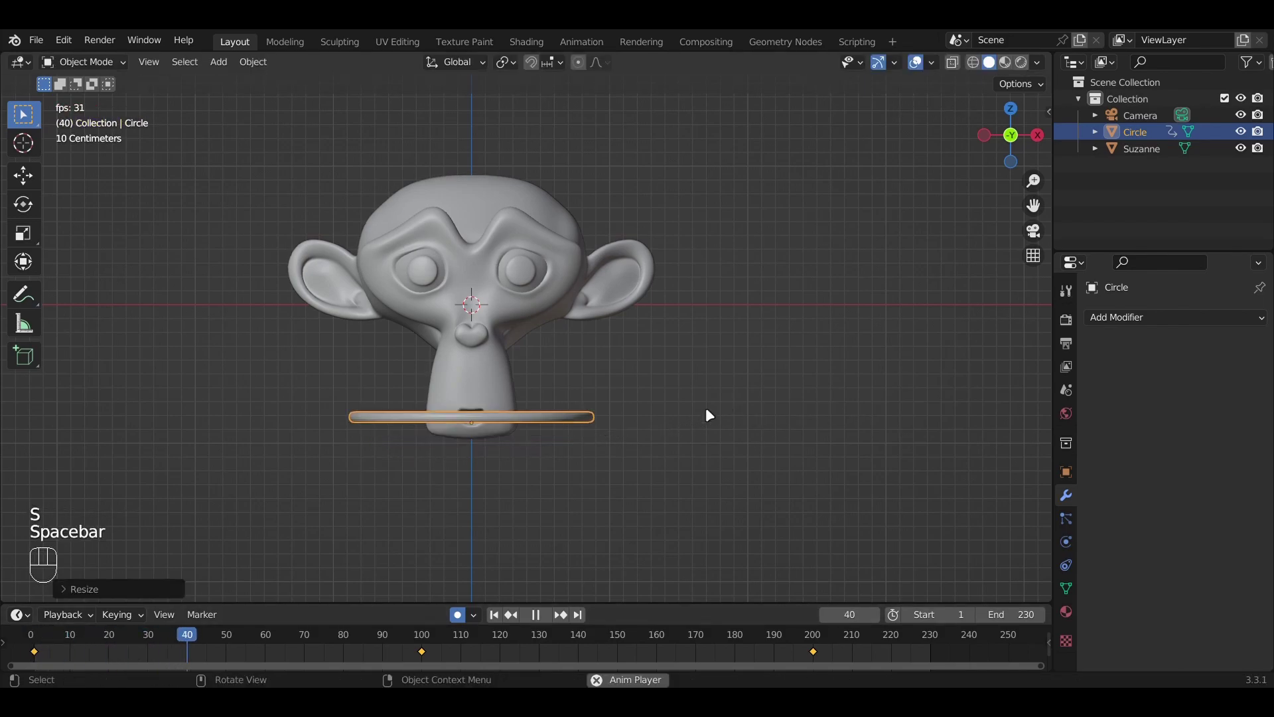
key(space)
Replay the animation from the start to review the ring's chin-to-crown sweep
middle_drag(708, 416, 380, 535)
drag(247, 650, 36, 620)
key(space)
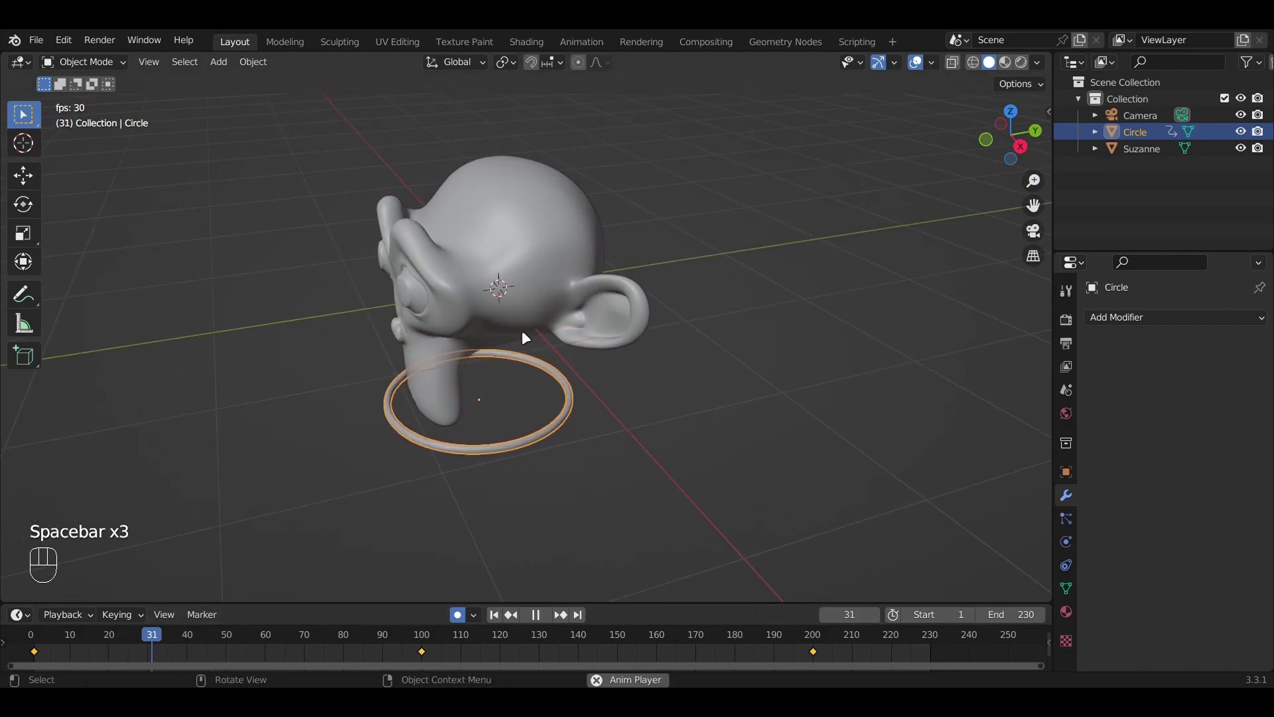
middle_drag(491, 360, 790, 336)
click(999, 144)
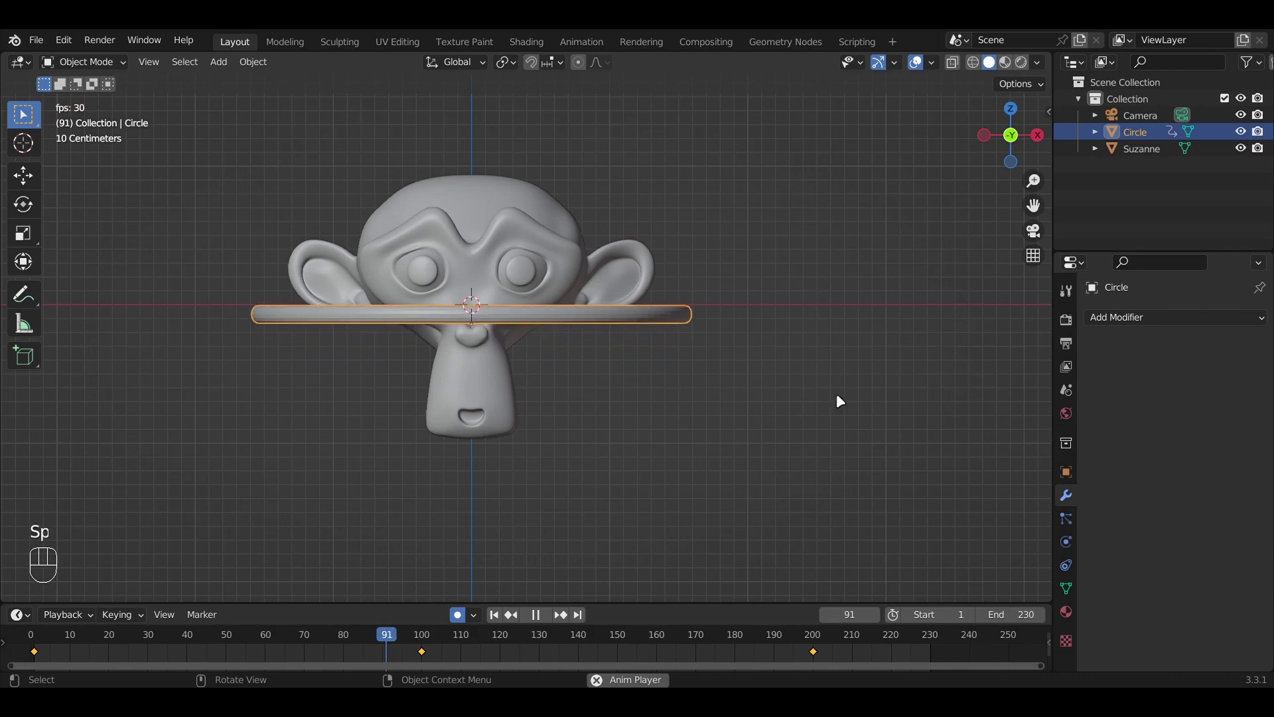
Stop playback, shade the ring smooth and switch to a straight front view
key(space)
middle_drag(620, 260, 1058, 150)
right_click(601, 278)
click(626, 242)
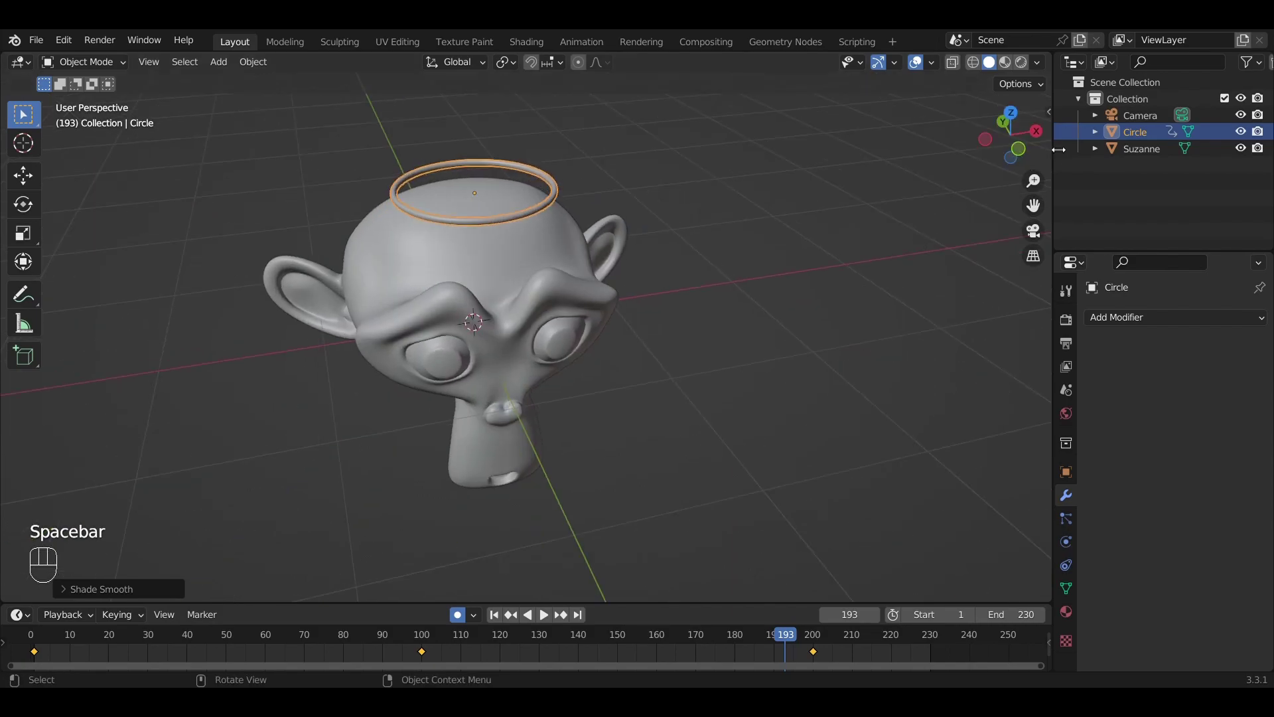
click(1017, 151)
Try duplicating the ring and shifting its keys 30 frames, then undo those attempts
key(shift+d)
right_click(576, 504)
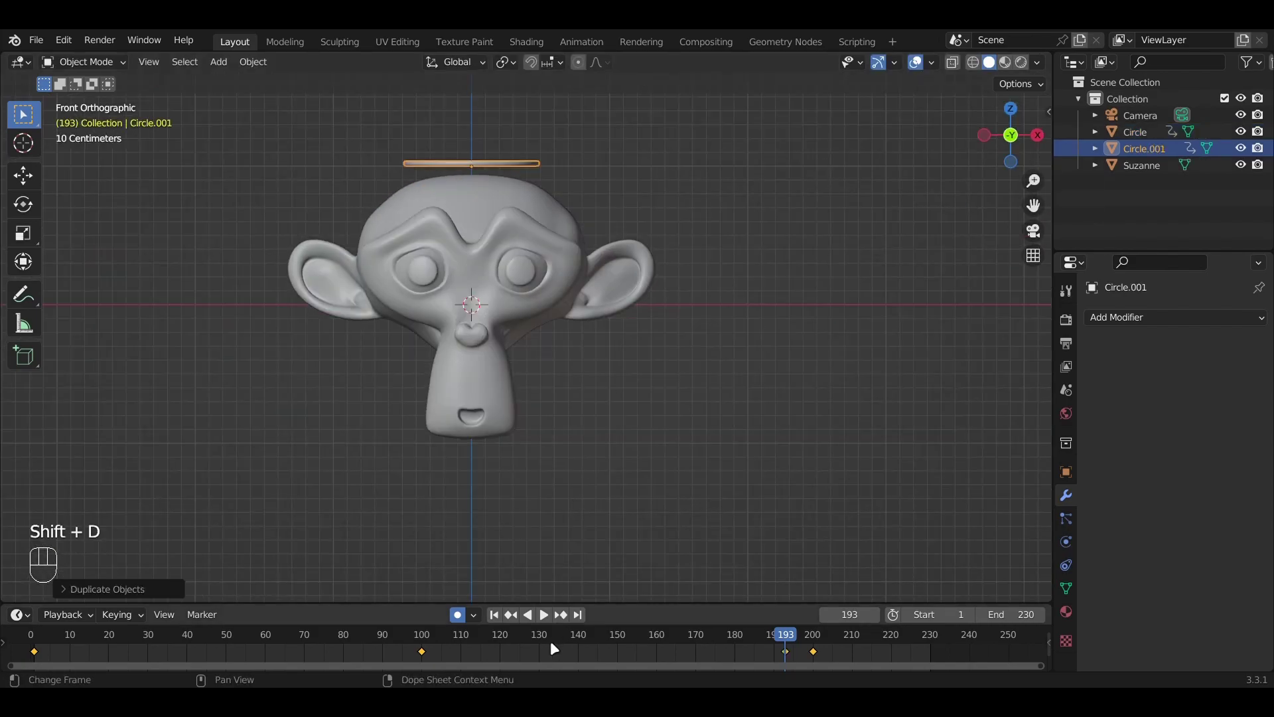
key(g)
key(3)
key(0)
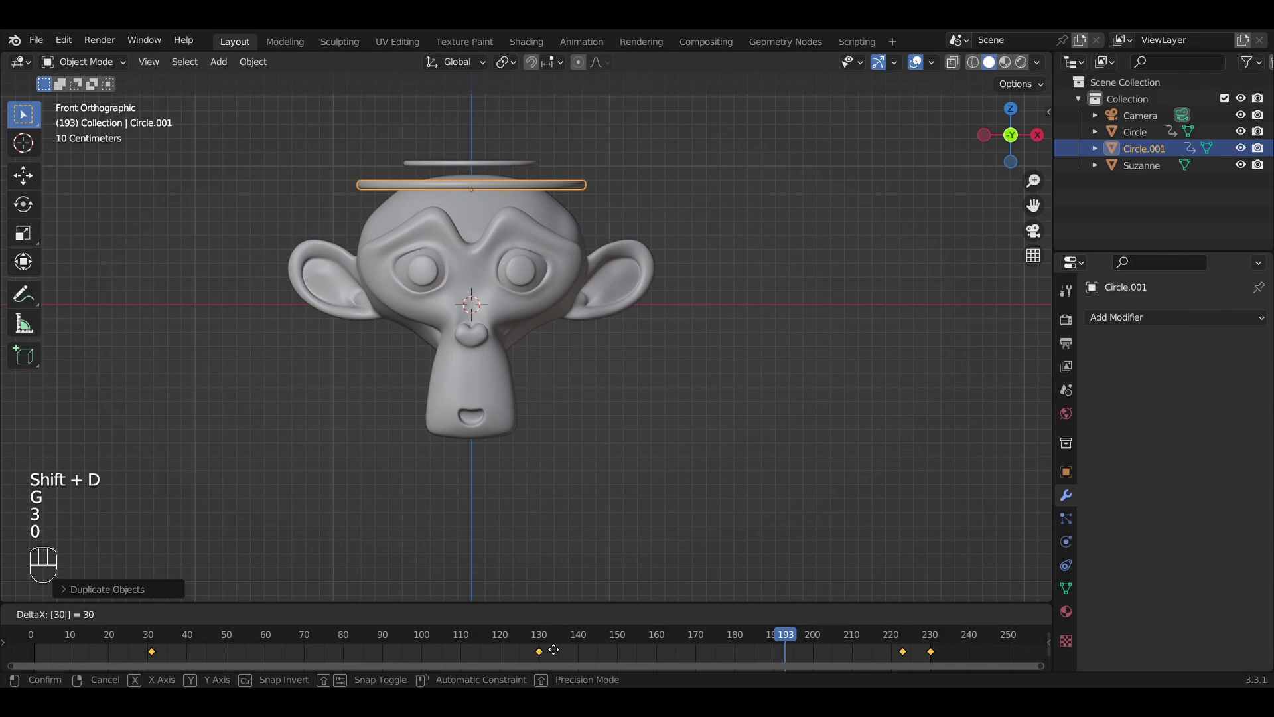
key(Return)
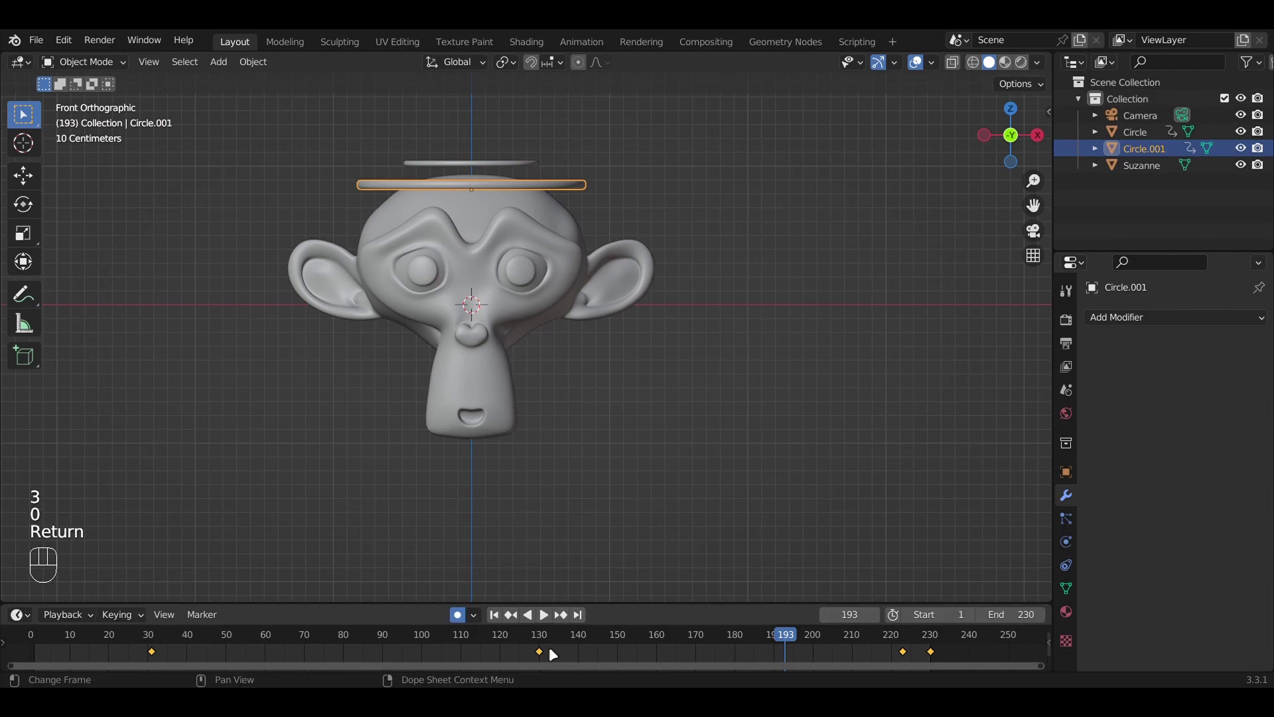
key(ctrl+z)
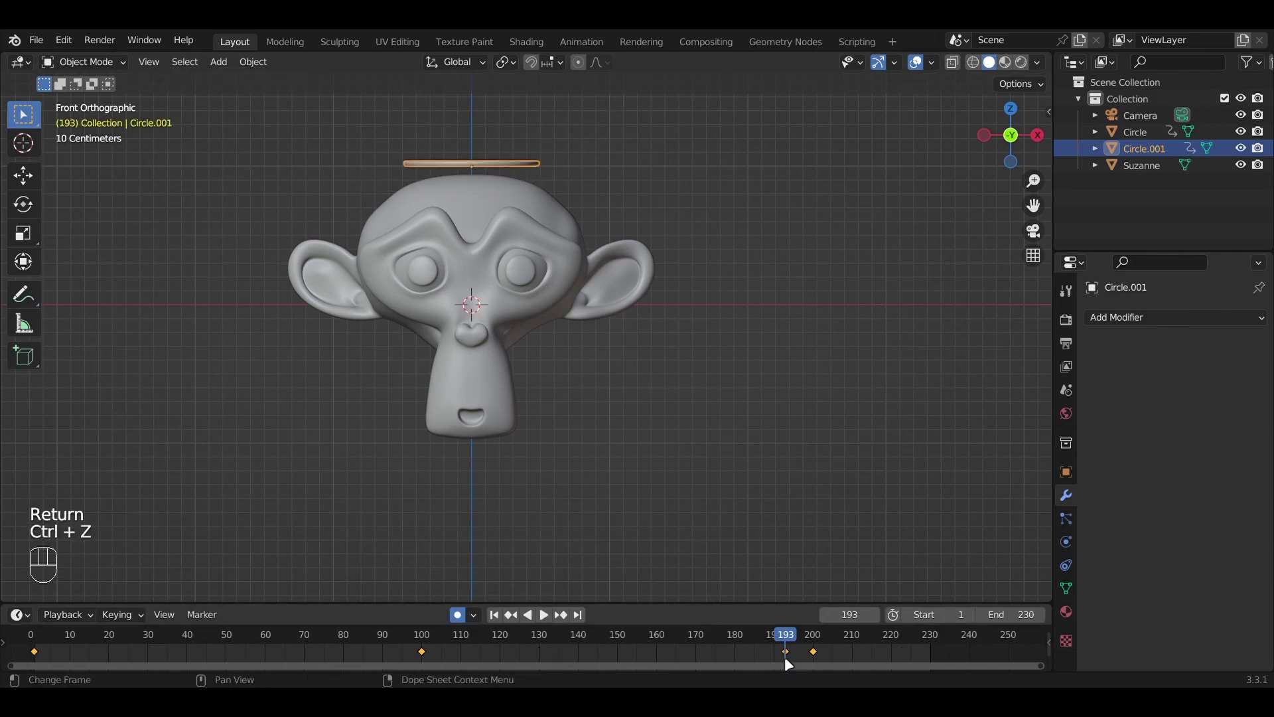
key(ctrl+z)
key(shift+d)
click(558, 450)
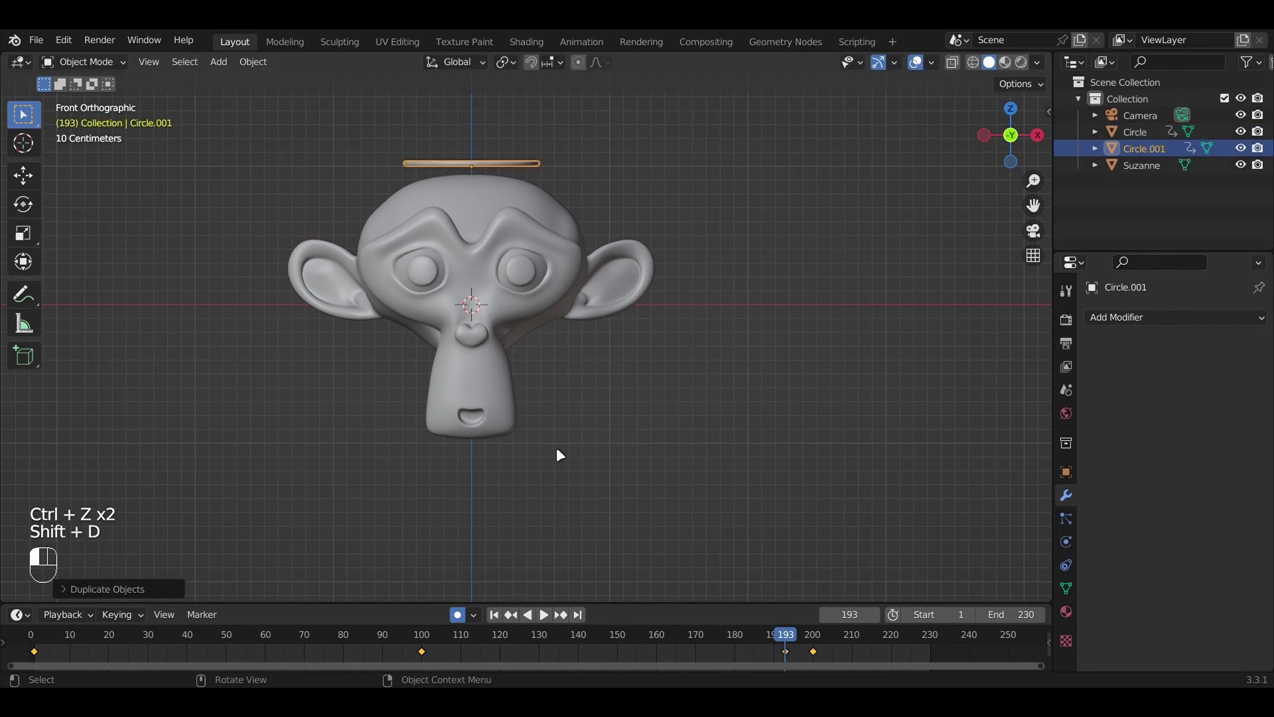
key(ctrl+z)
At frame 200, duplicate the ring as Circle.001, shift its keys 30 frames later, and play back
click(812, 633)
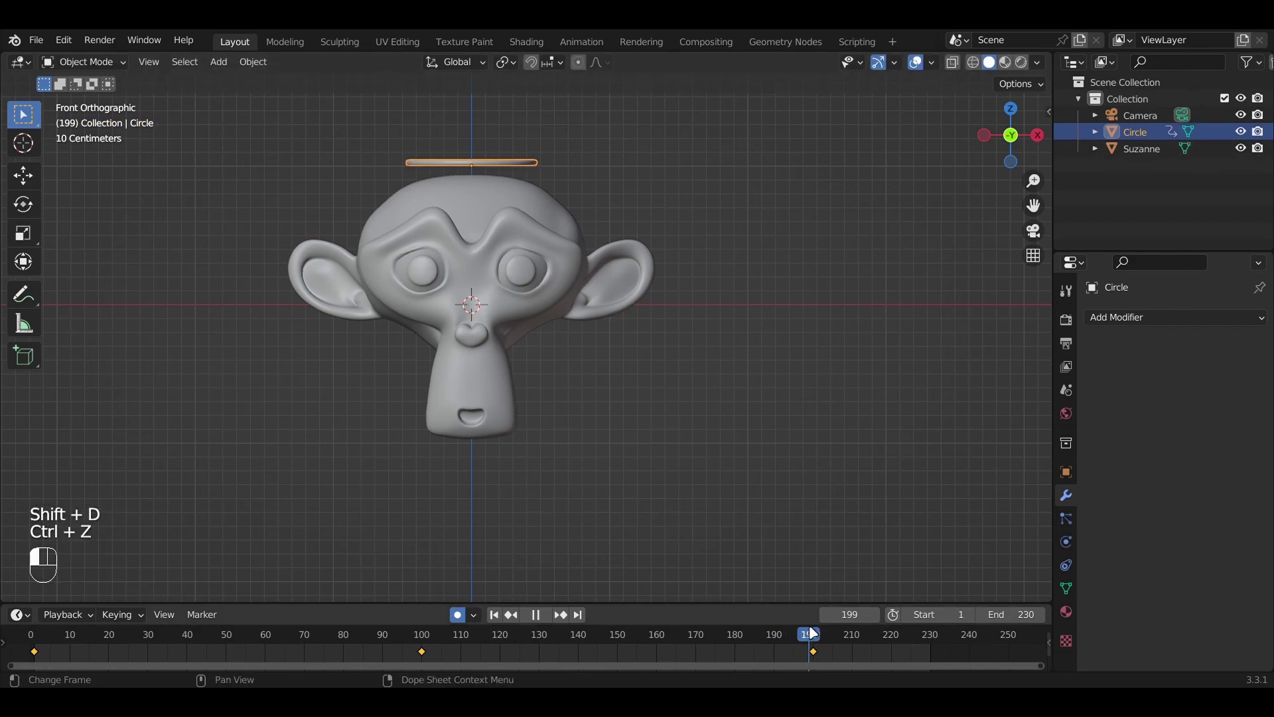
drag(816, 625, 814, 621)
key(shift+d)
click(641, 344)
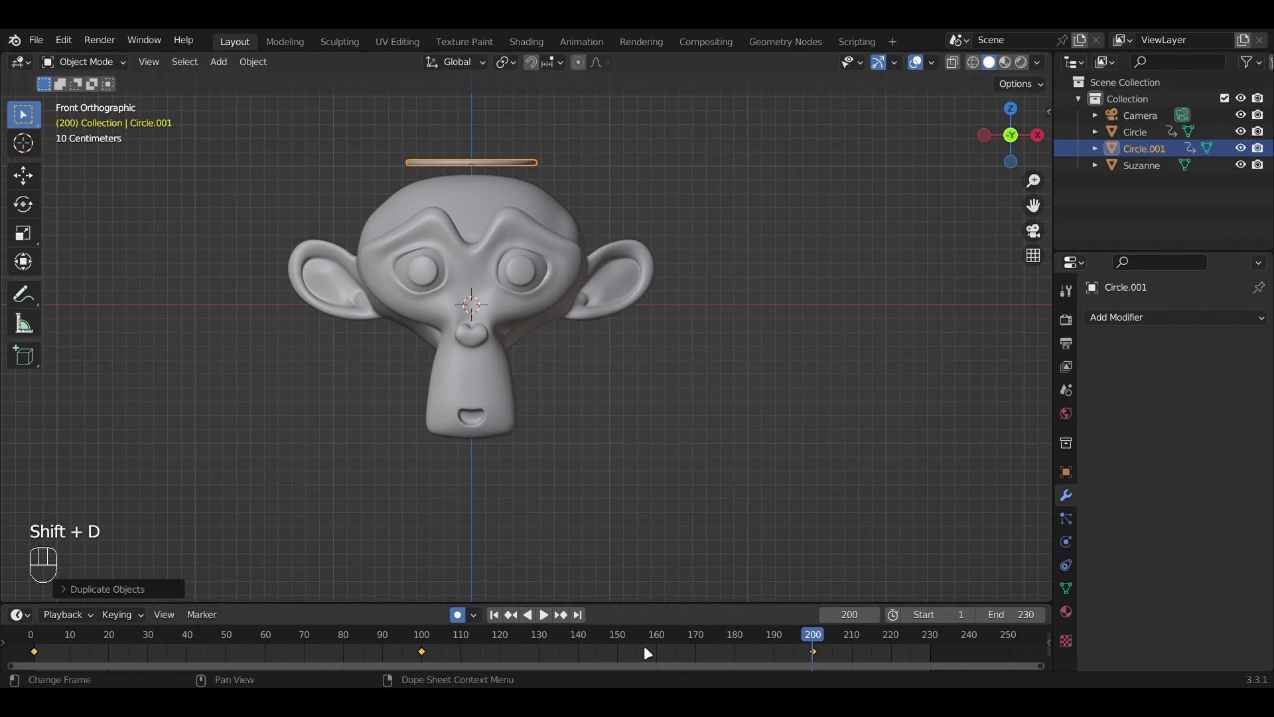
text(g)
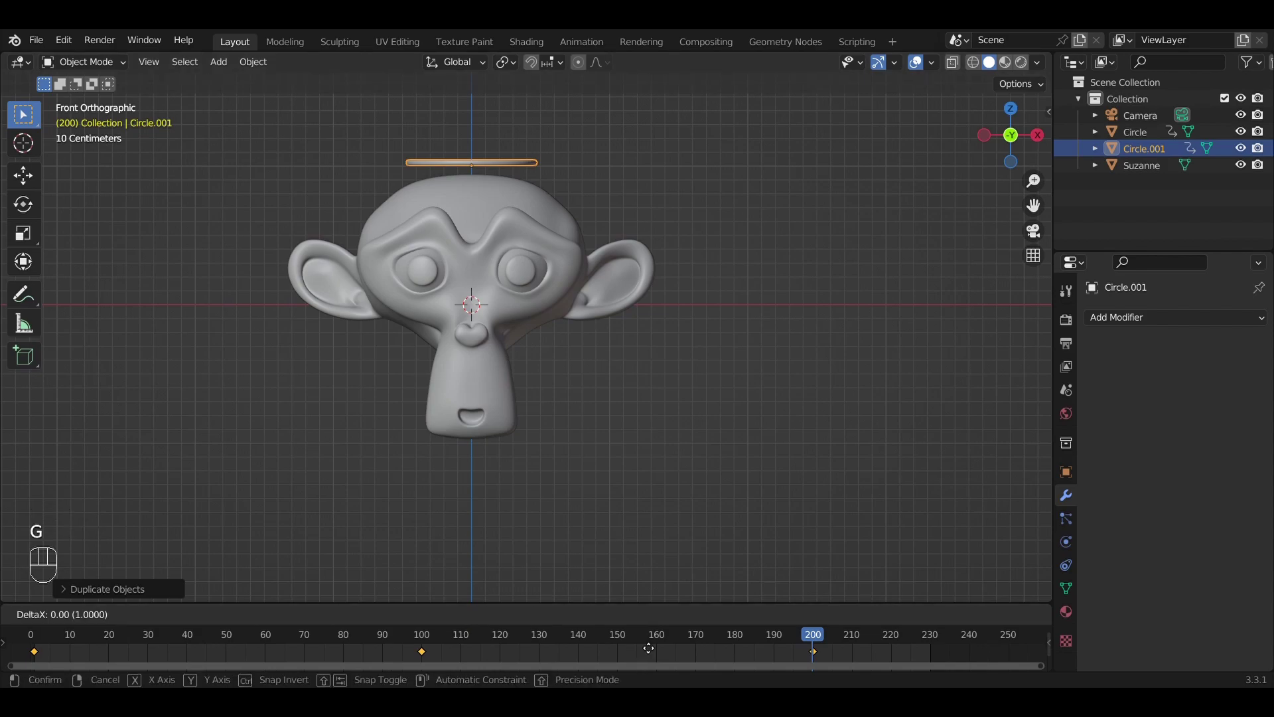
text(30)
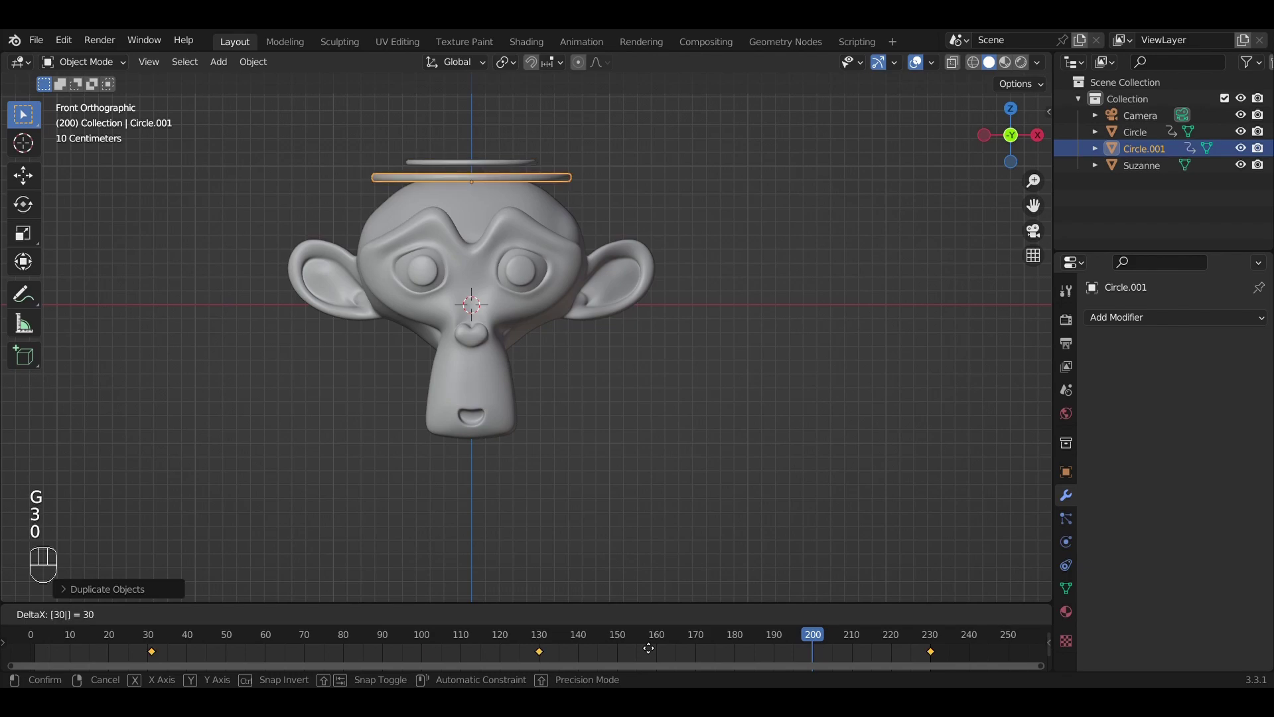
key(Return)
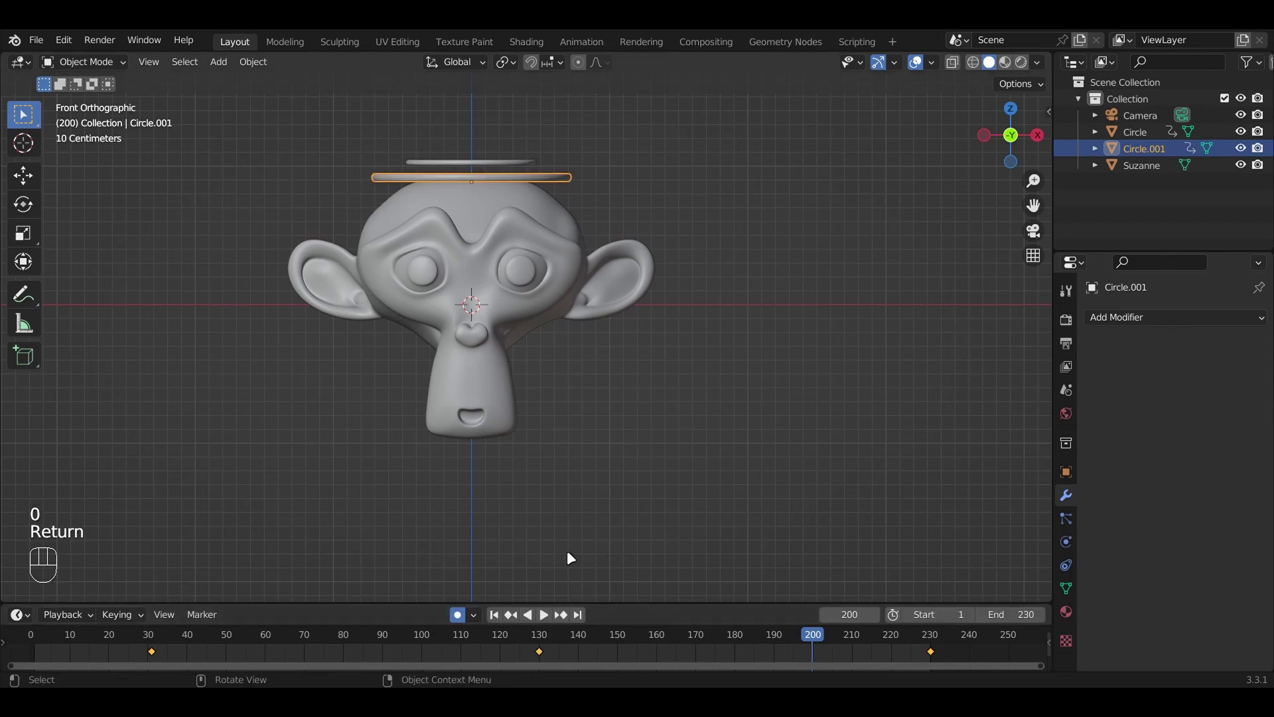
key(space)
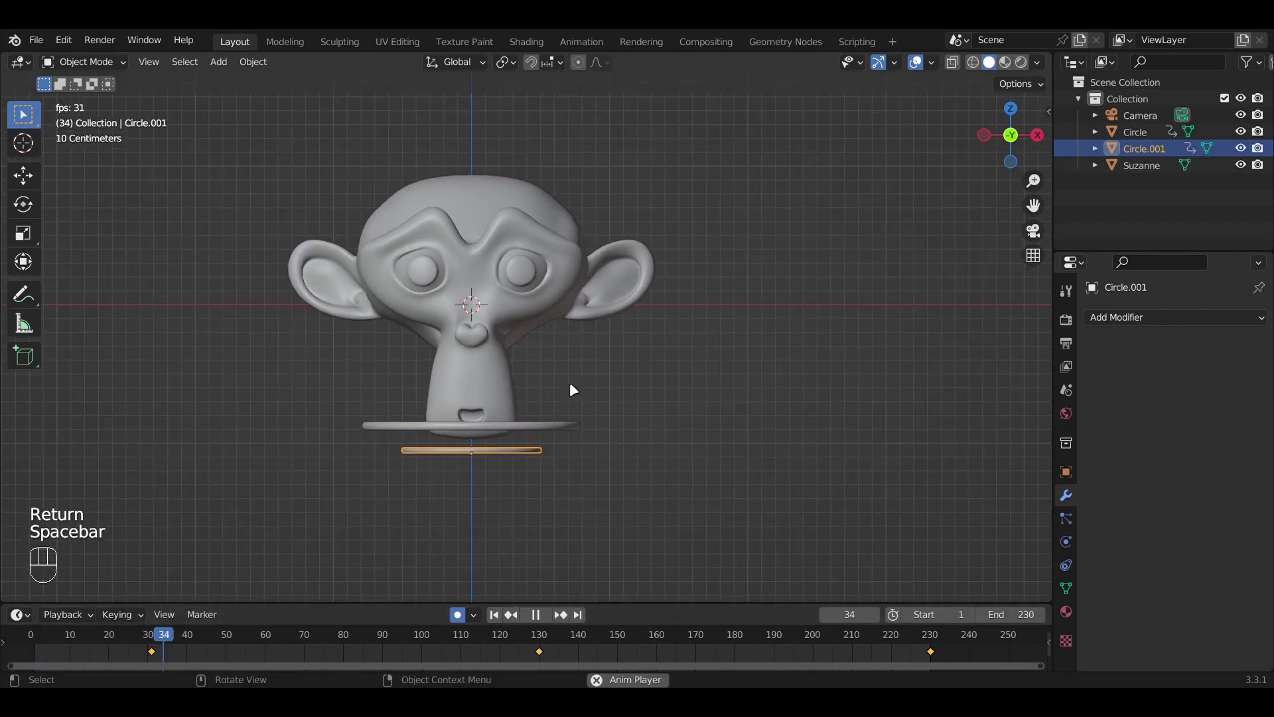
click(514, 551)
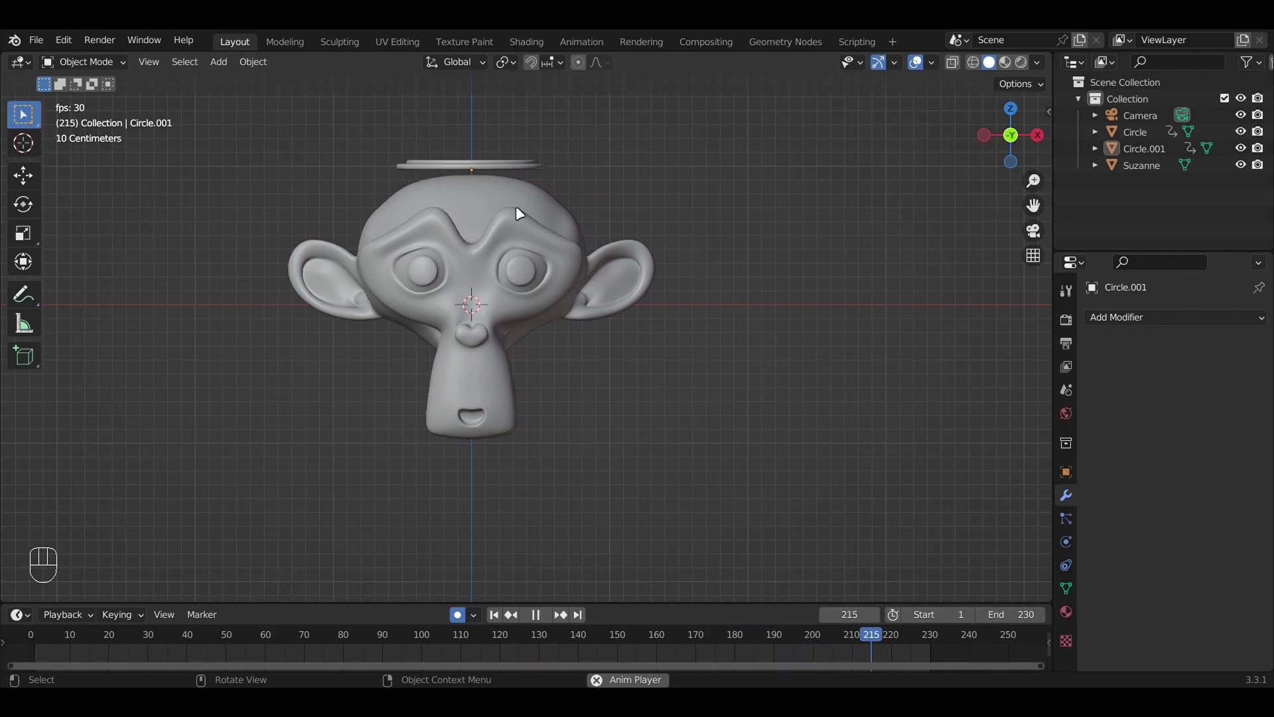
Stop playback, turn off auto keyframing, rewind to frame 1 and select Suzanne's physics settings
key(space)
middle_drag(520, 206, 564, 298)
click(458, 614)
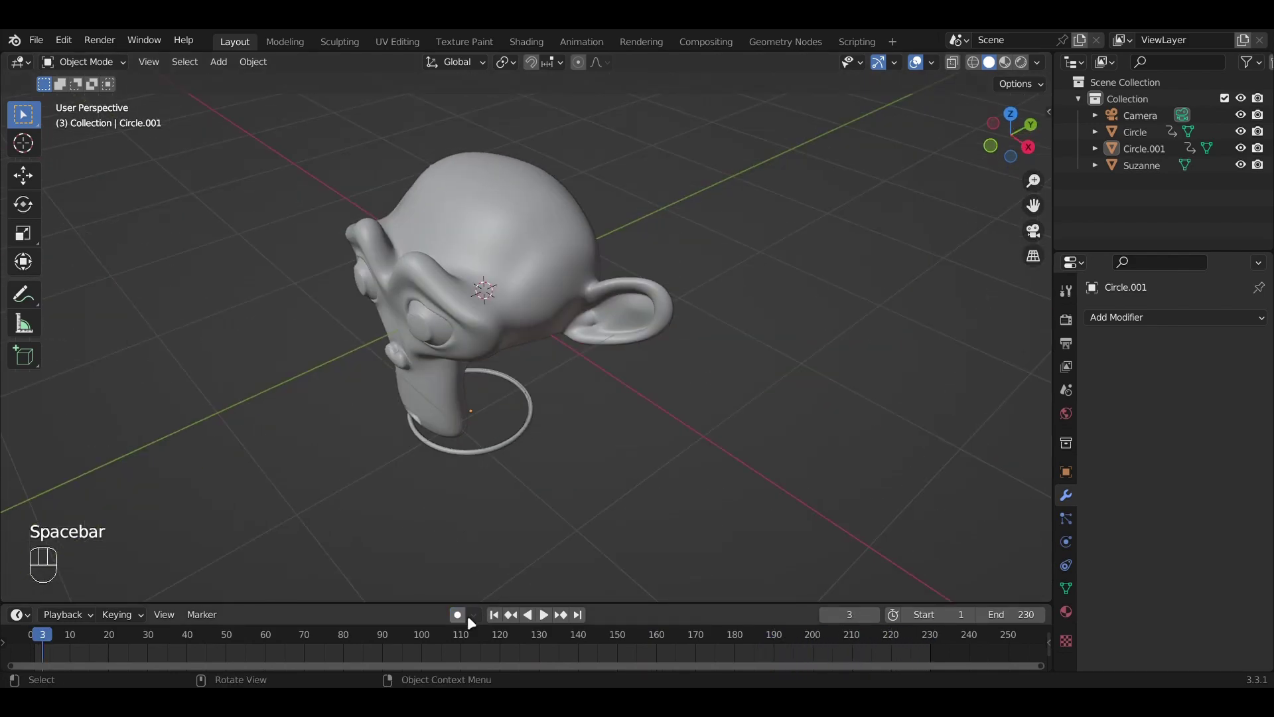
click(494, 615)
click(437, 300)
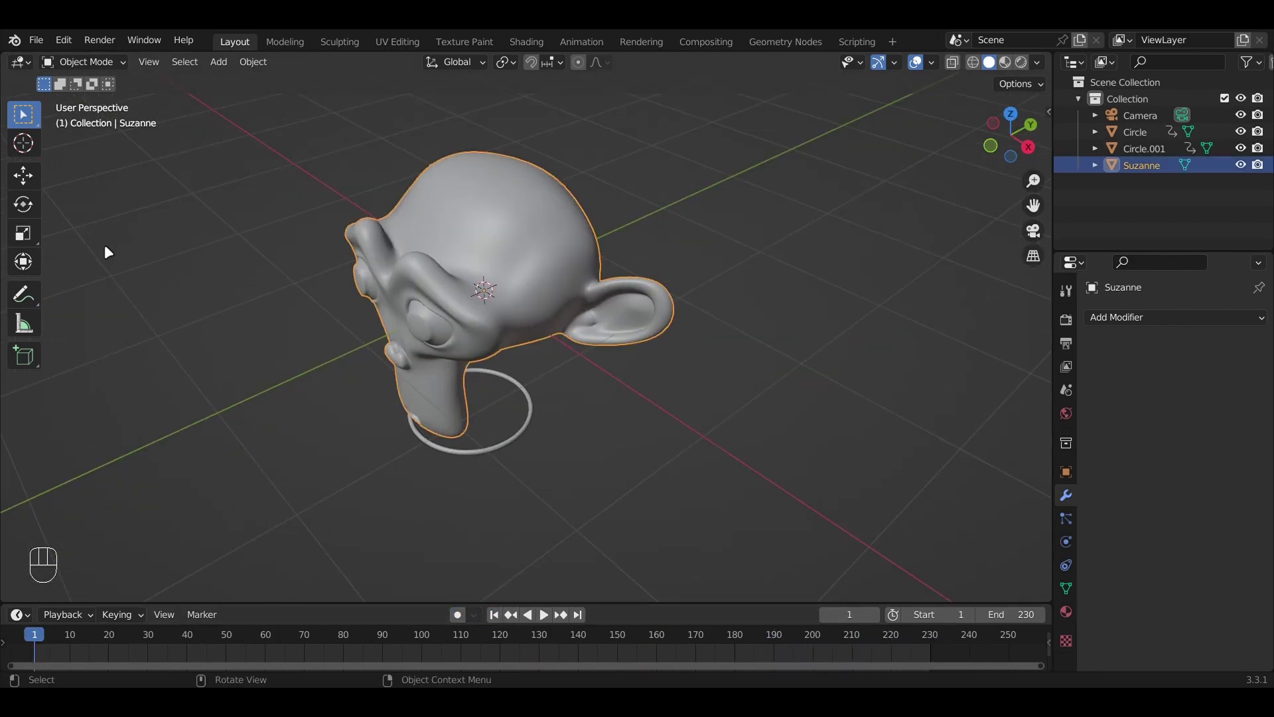
click(1065, 566)
click(1066, 542)
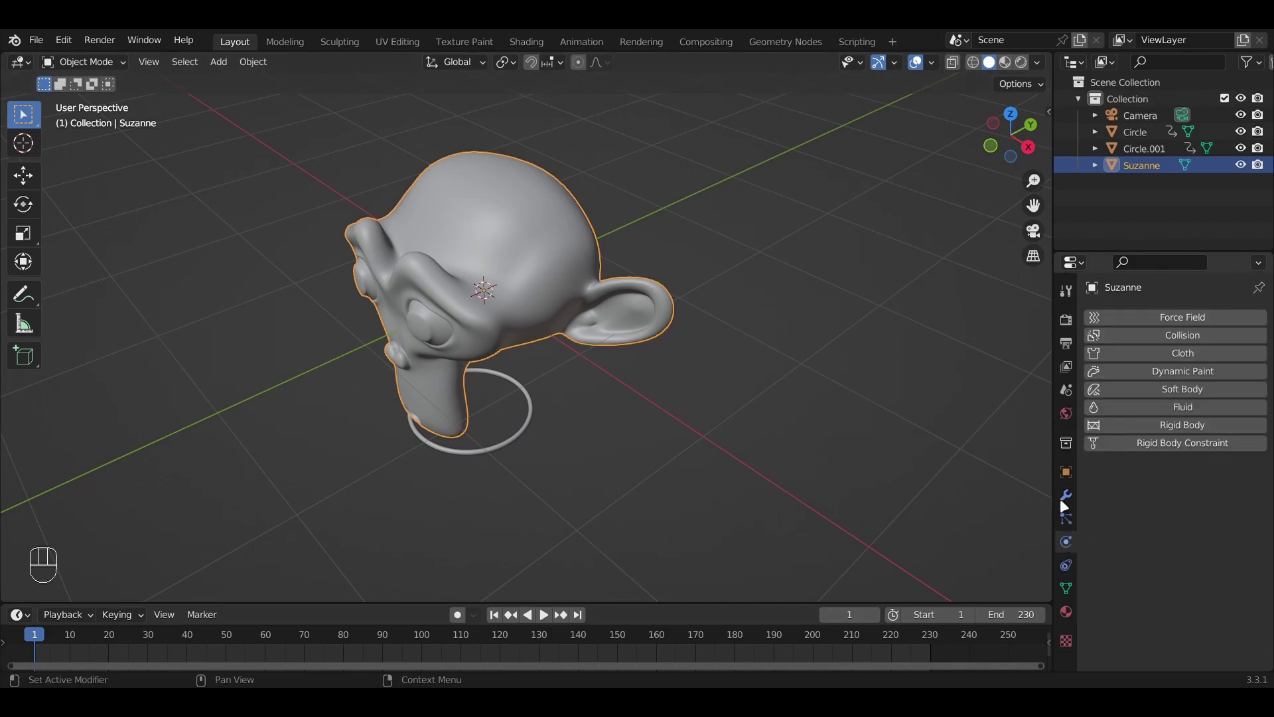
Add a Dynamic Paint canvas to Suzanne with surface type Weight
click(1221, 379)
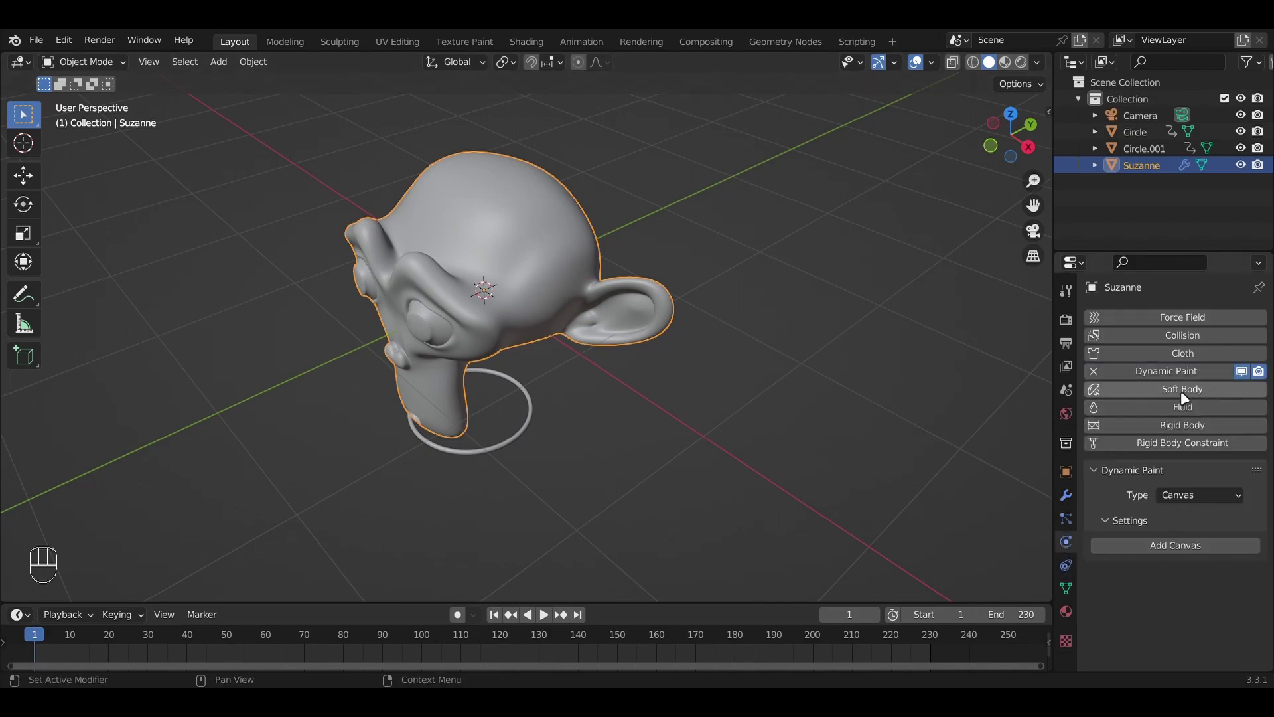
click(1168, 543)
scroll(1175, 451, down, 8)
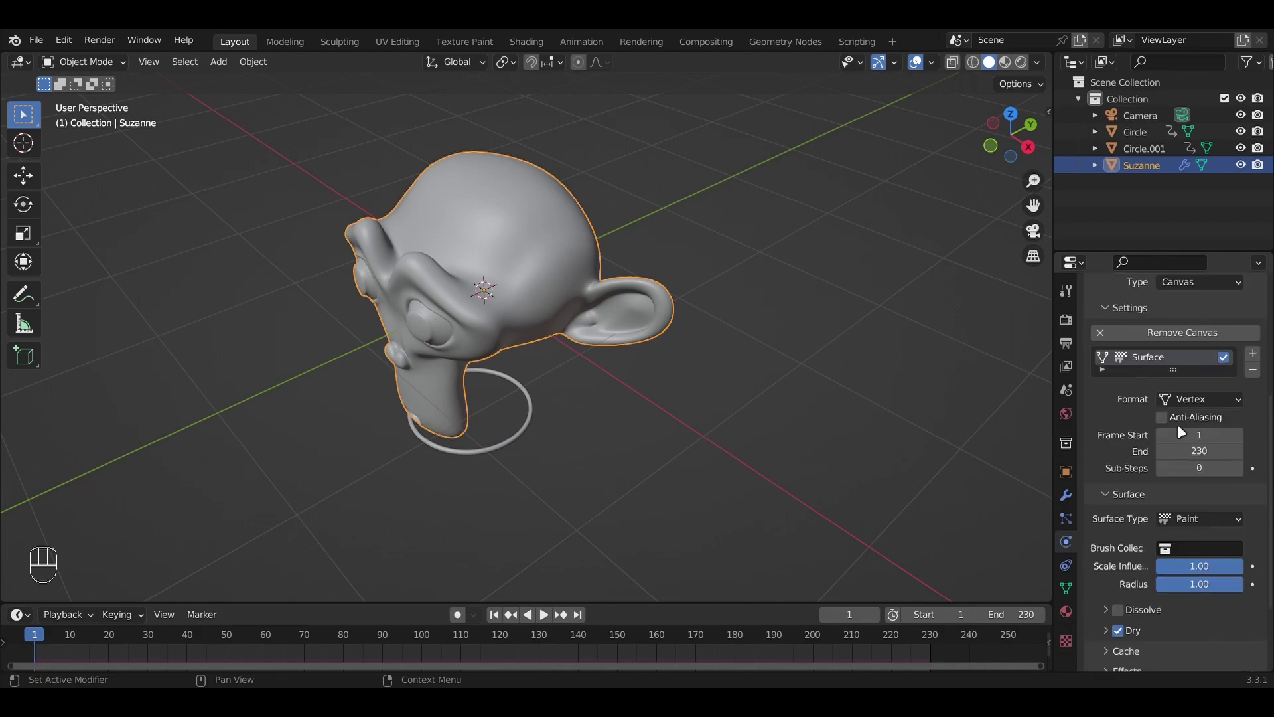
click(1192, 519)
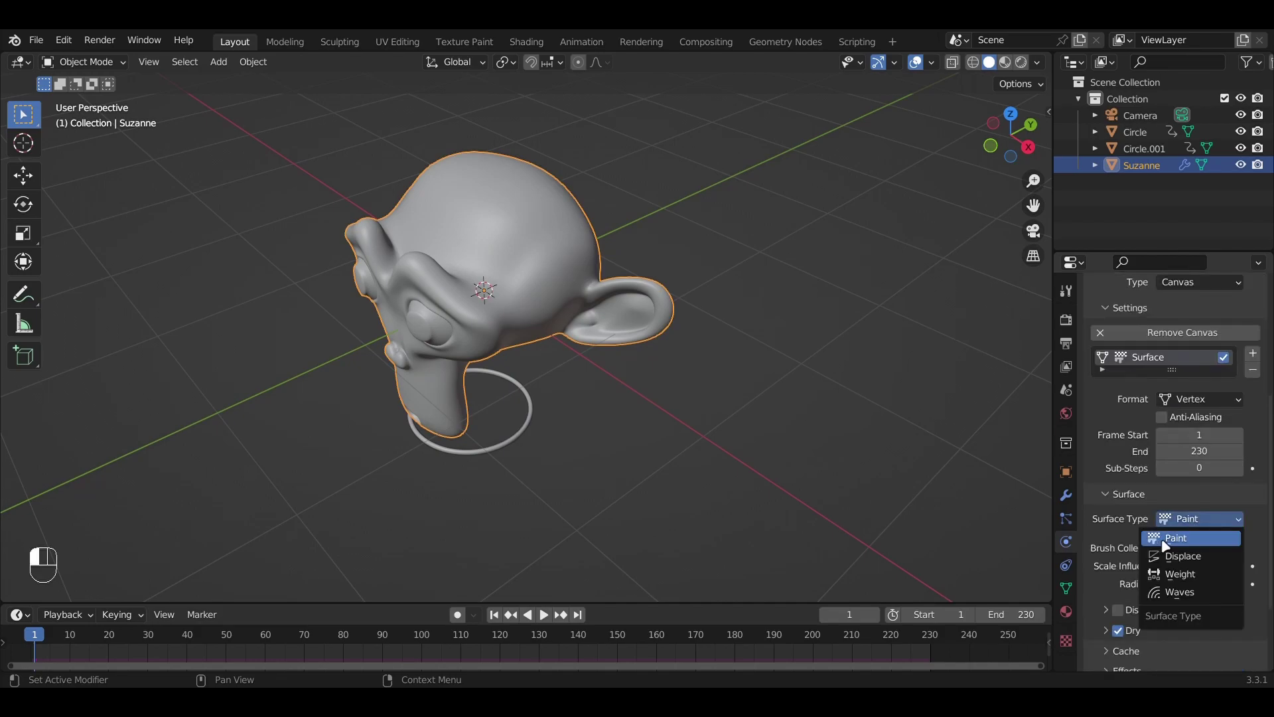
click(1175, 578)
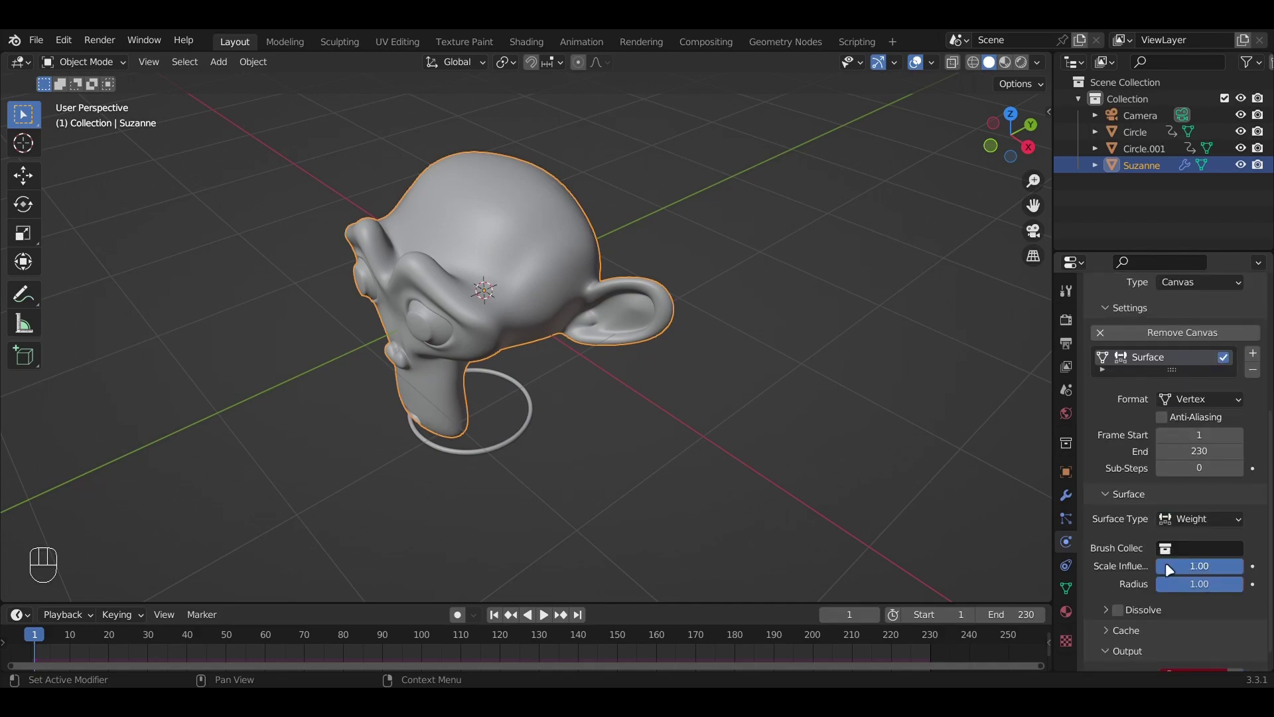
click(1192, 520)
scroll(1217, 465, down, 1)
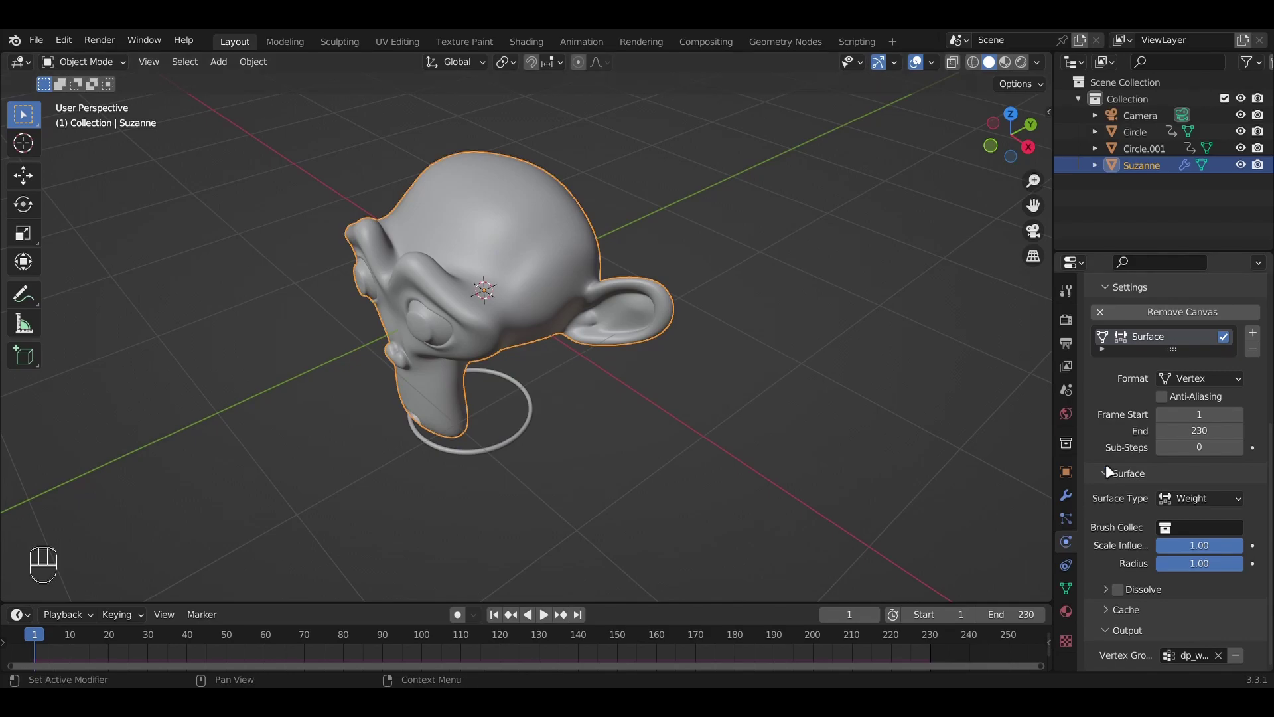
Zoom in on Suzanne and scrub to frame 62 to see the rings
middle_drag(476, 328, 529, 532)
scroll(529, 532, up, 4)
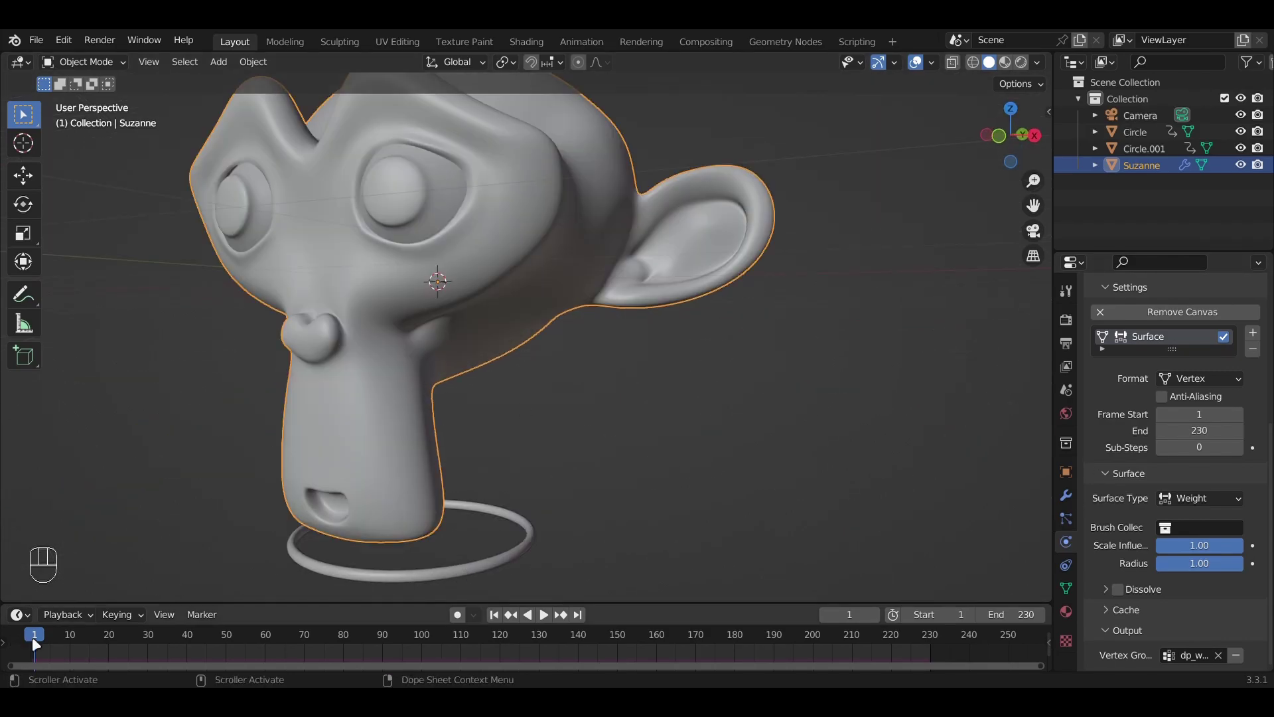
drag(32, 636, 272, 634)
Make the ring Circle a Dynamic Paint brush with Proximity paint source, then select Circle.001
click(463, 454)
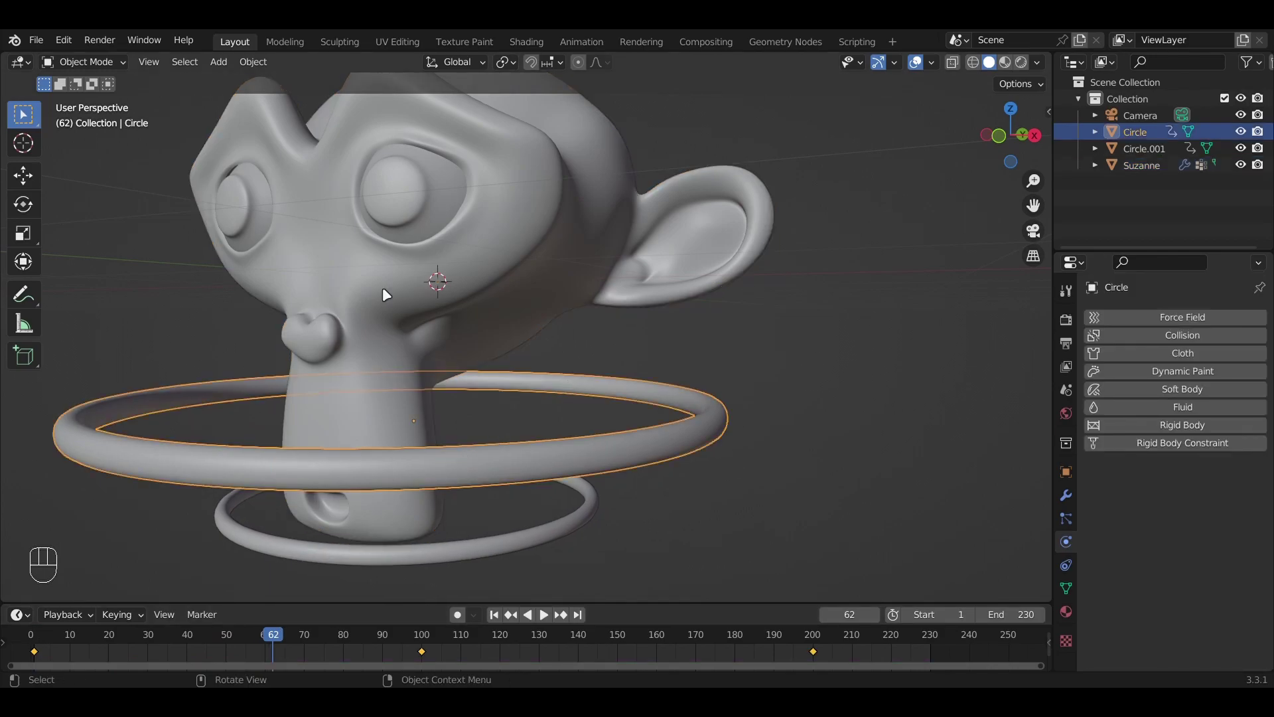
click(1185, 372)
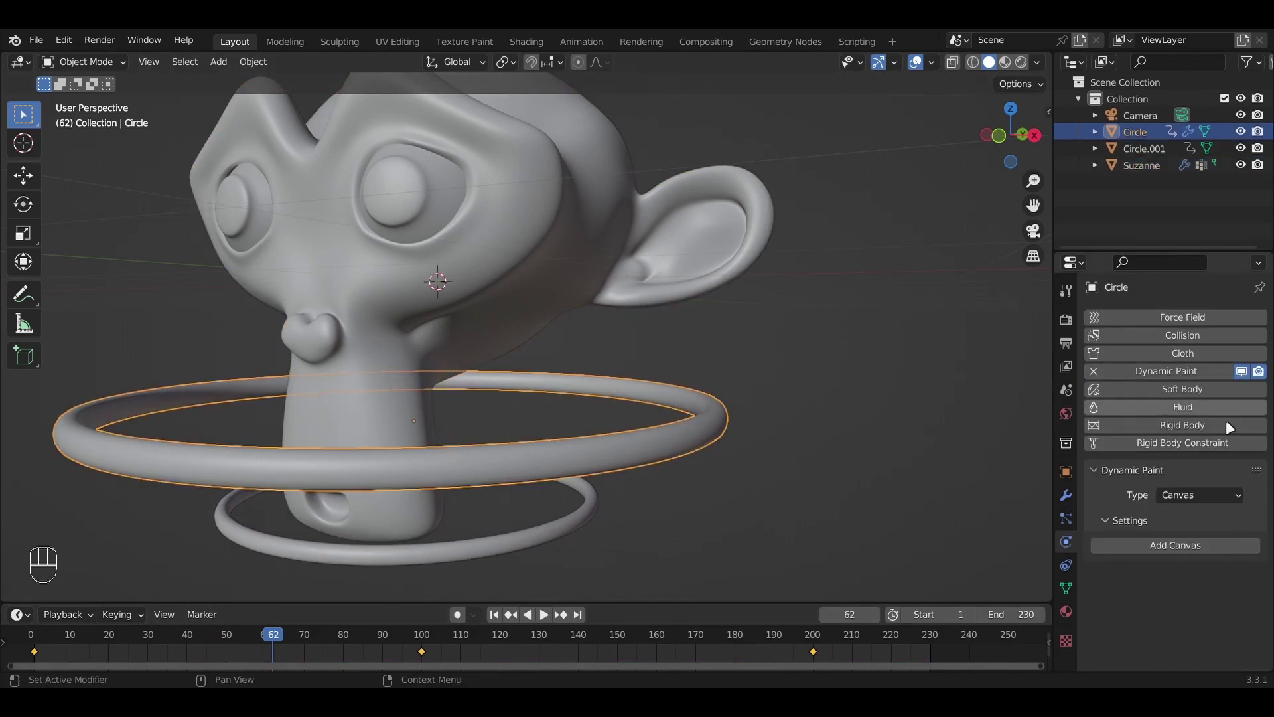
click(1194, 496)
click(1190, 533)
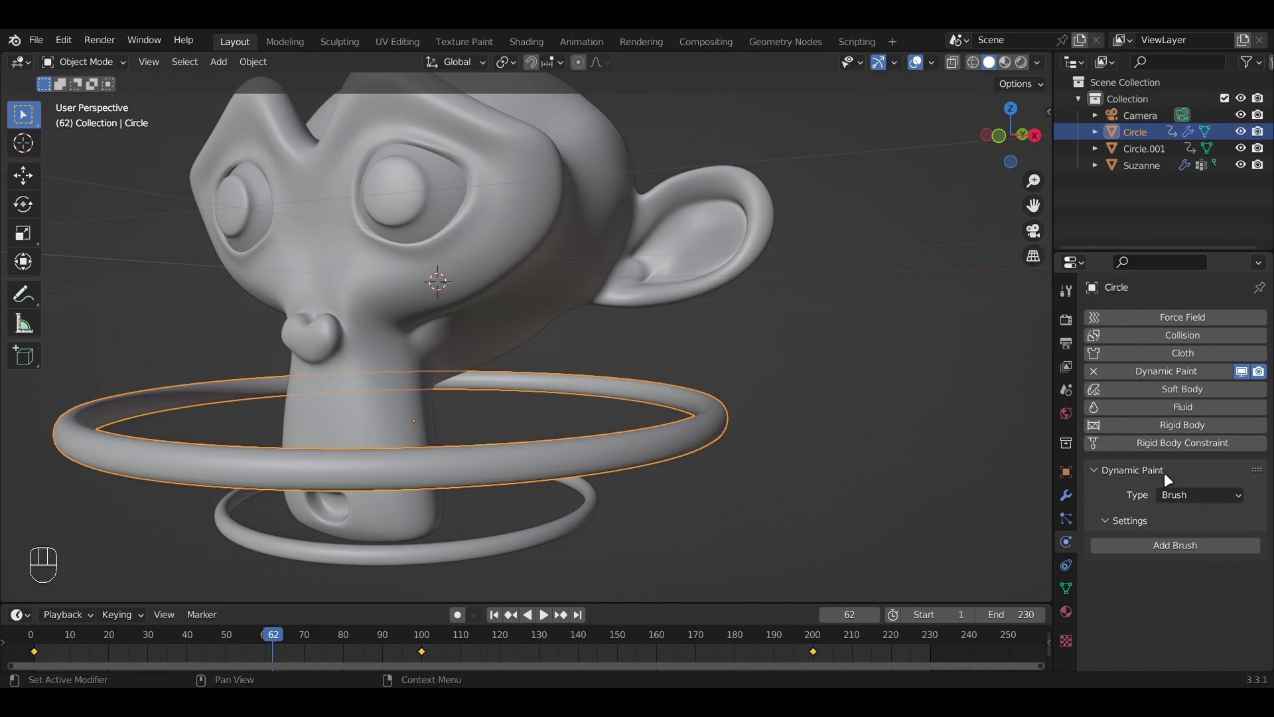
click(1175, 545)
scroll(1153, 437, down, 3)
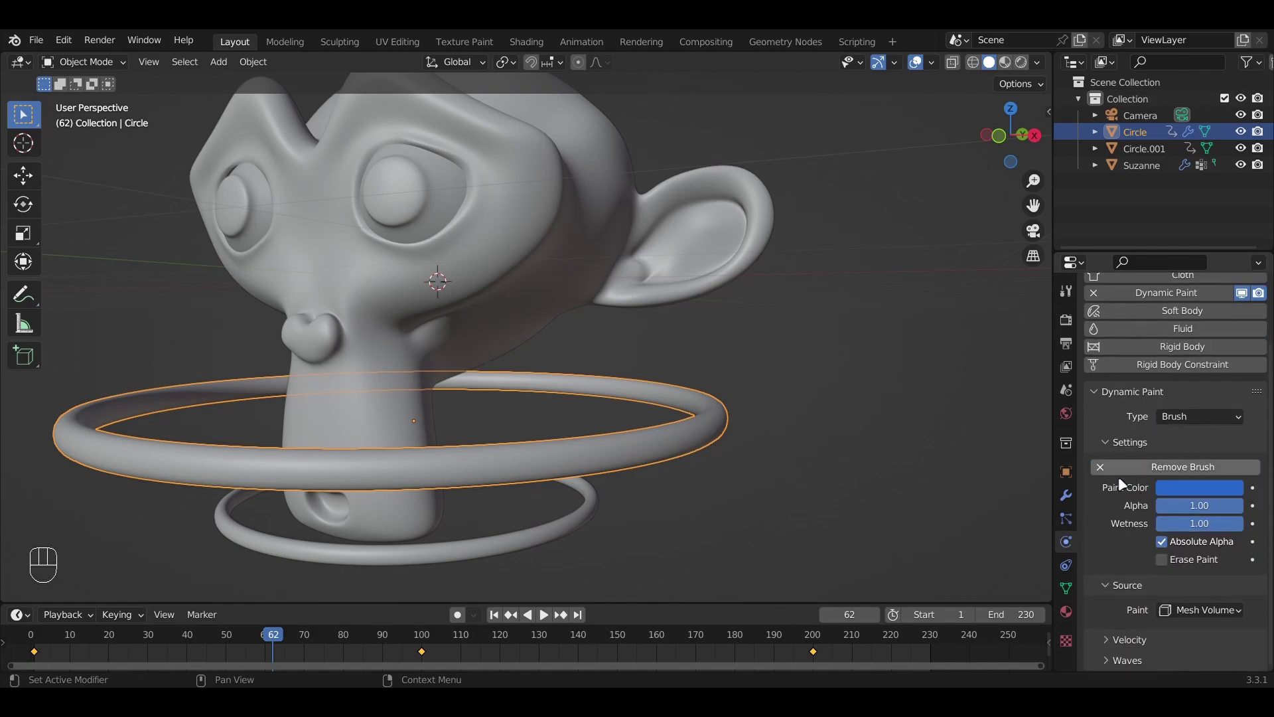
click(1178, 603)
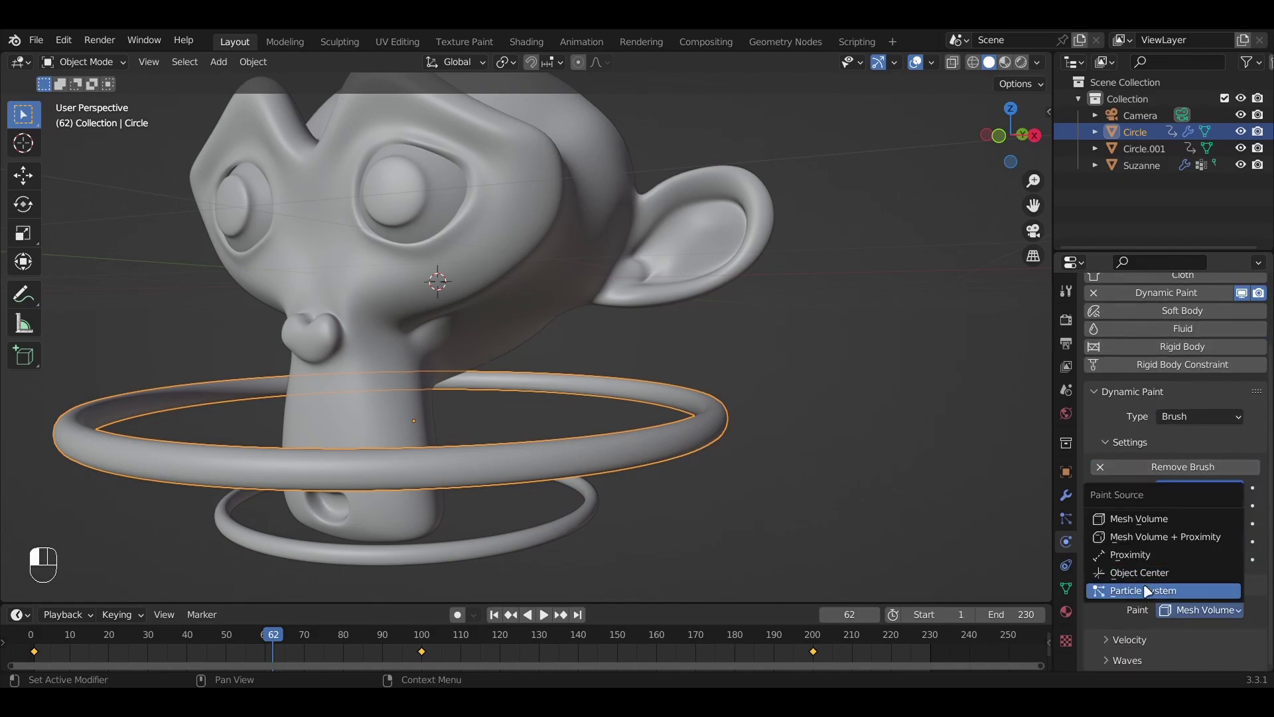
click(1130, 555)
click(1219, 610)
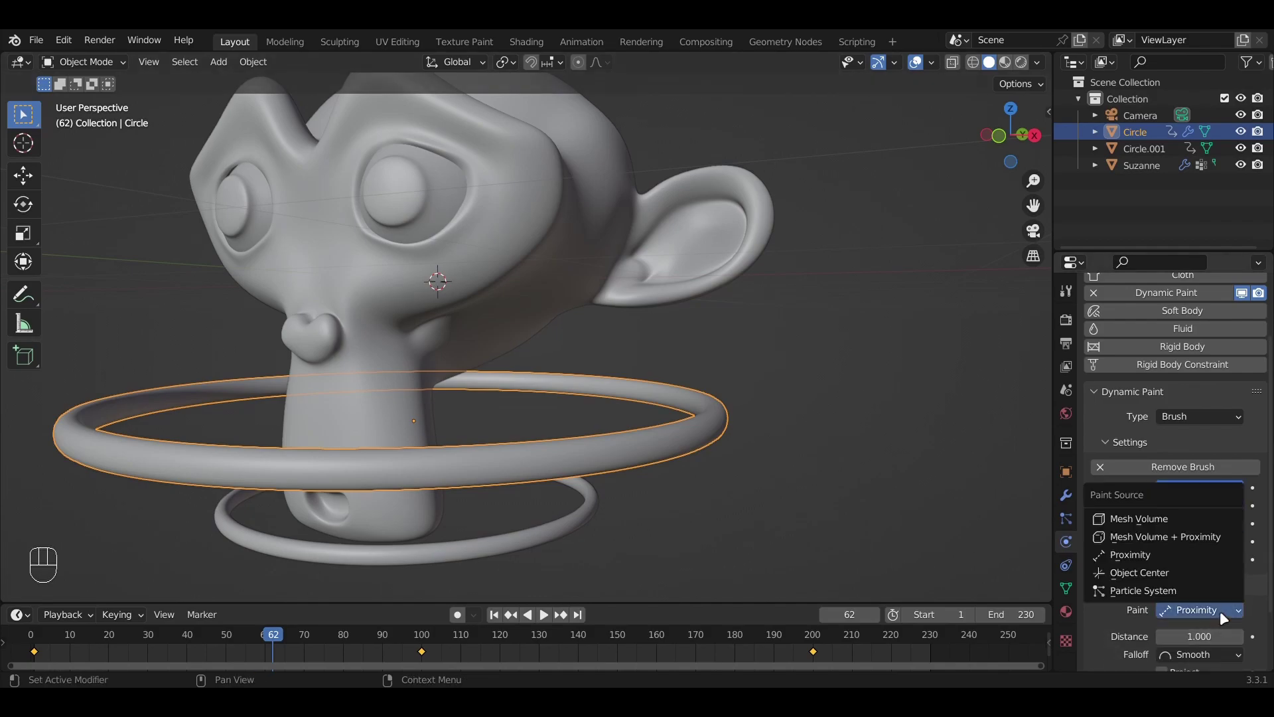
scroll(1160, 575, down, 3)
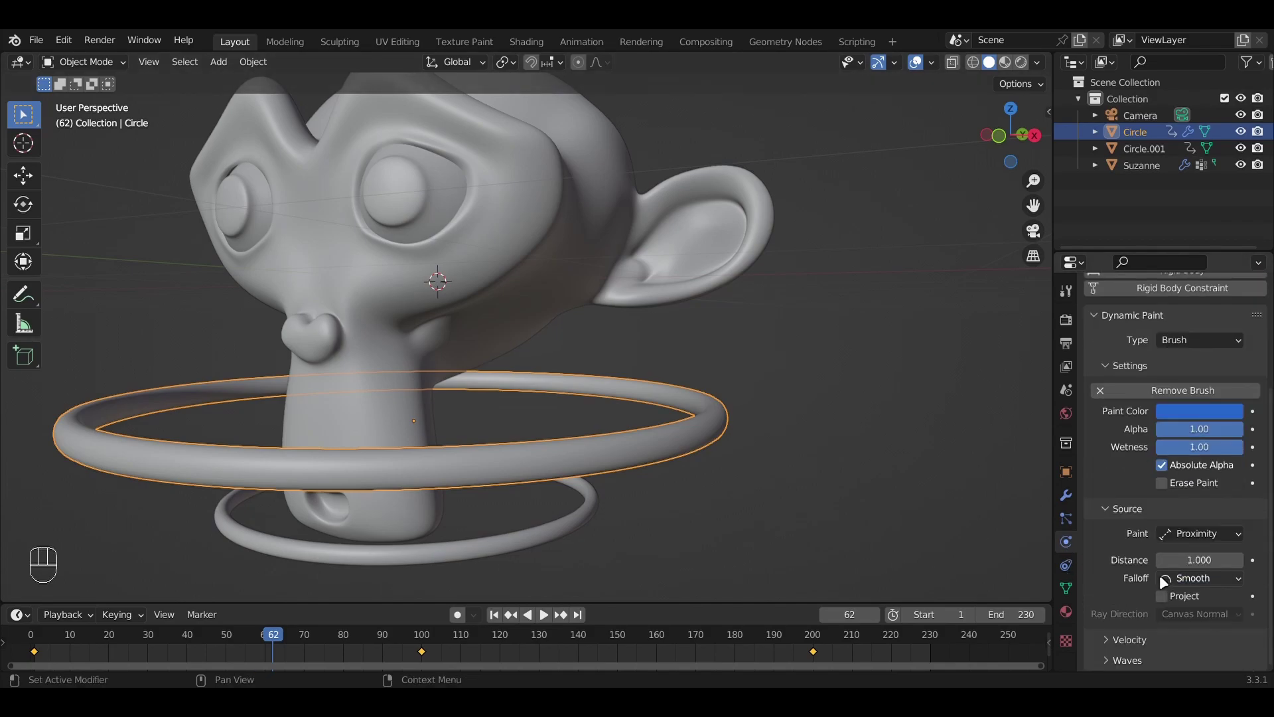
middle_drag(856, 519, 730, 382)
click(598, 427)
Make Circle.001 a Proximity Dynamic Paint brush with Erase Paint on, then select Suzanne
click(1183, 371)
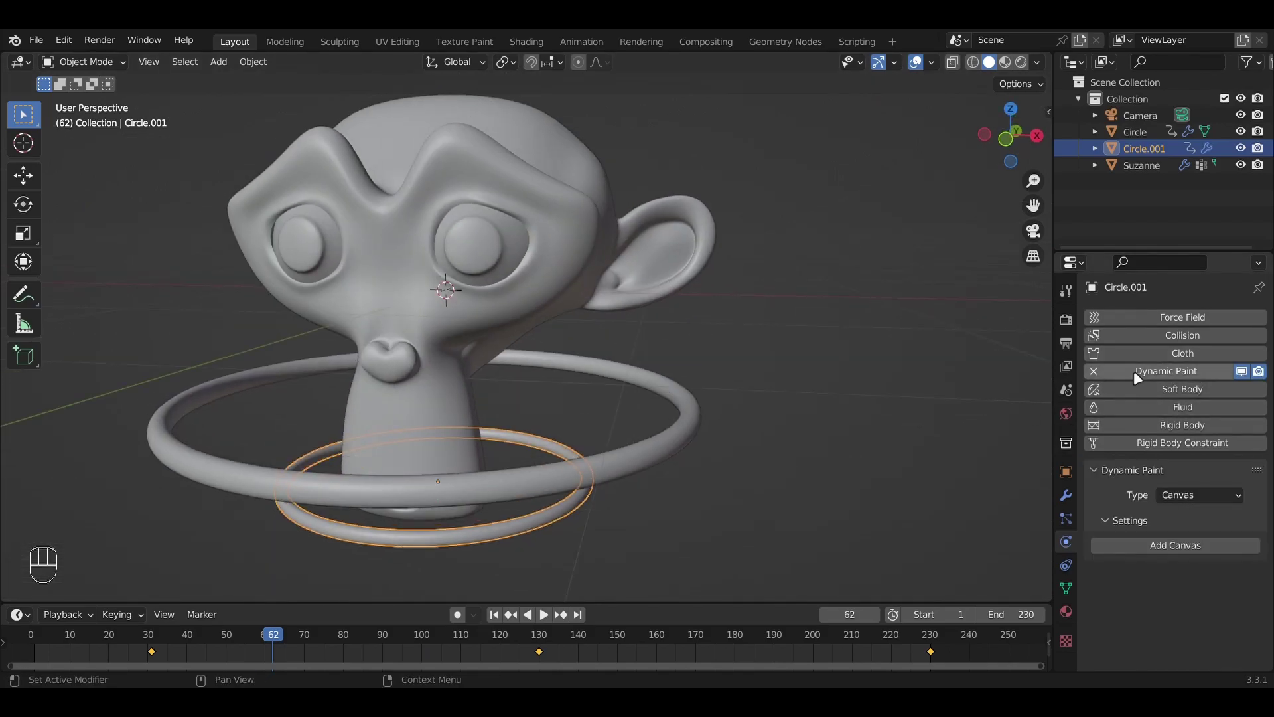
click(1199, 495)
click(1188, 530)
click(1168, 544)
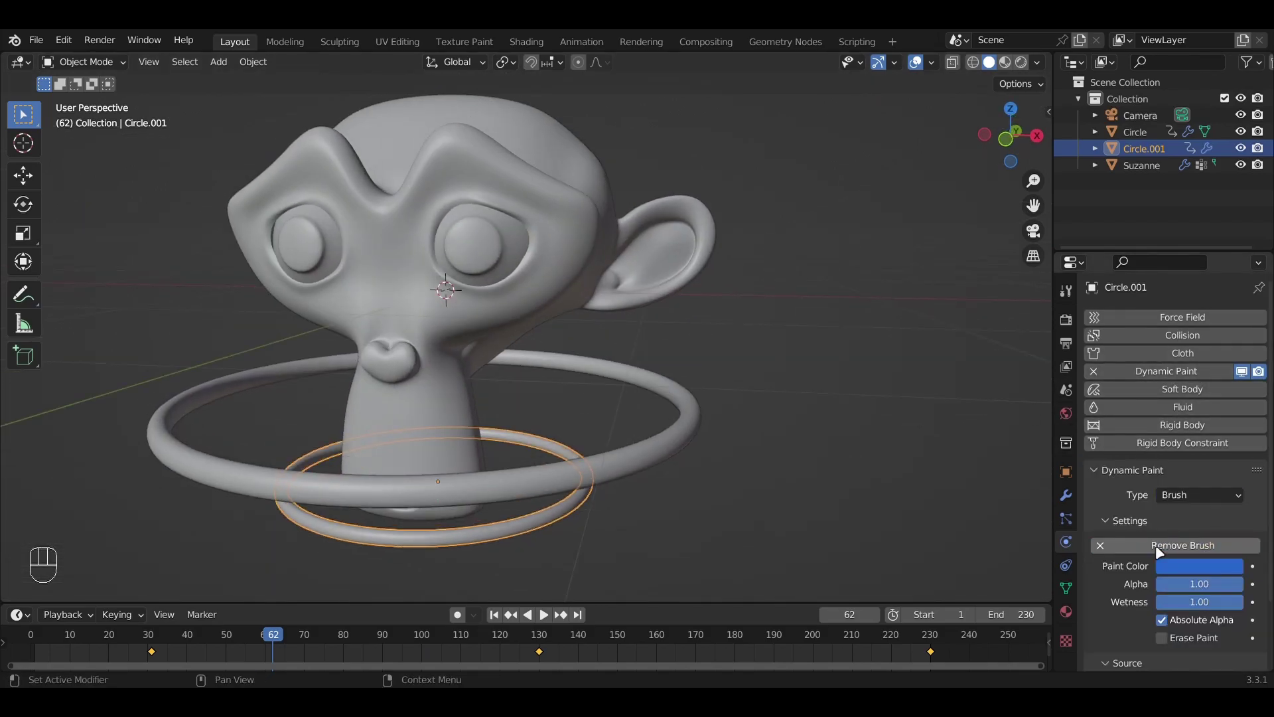
scroll(1188, 466, down, 3)
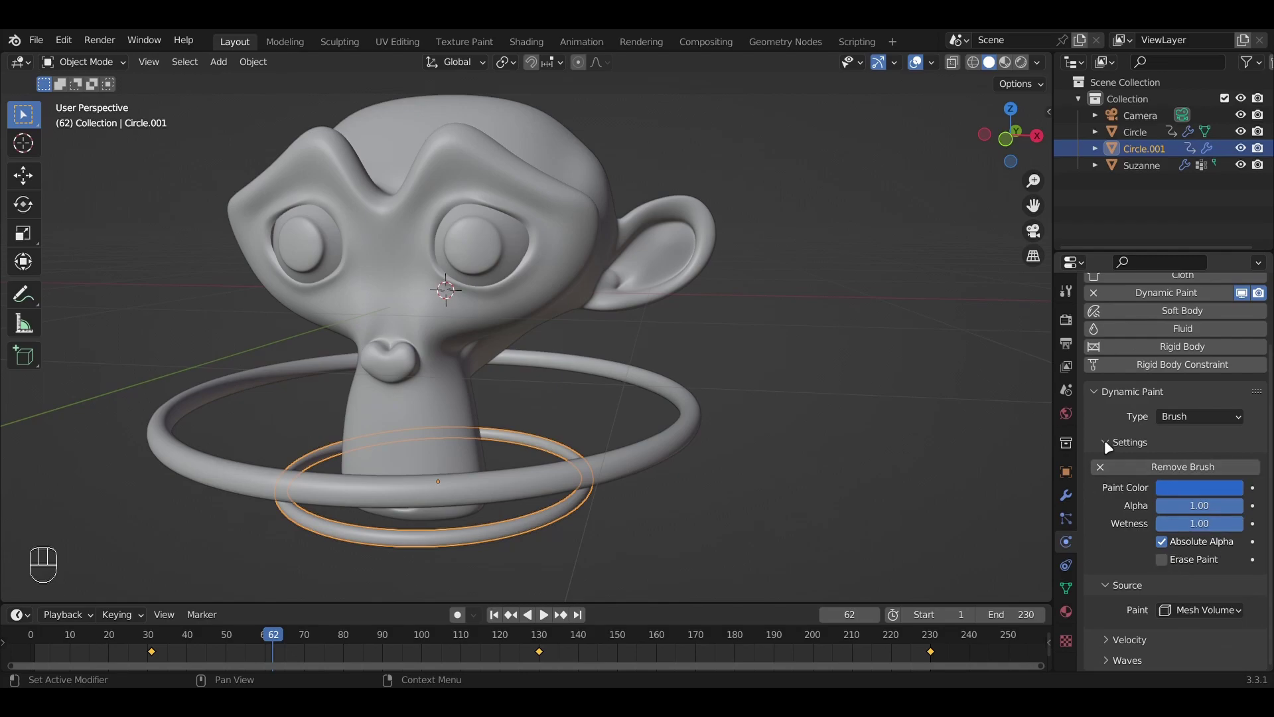
click(1205, 611)
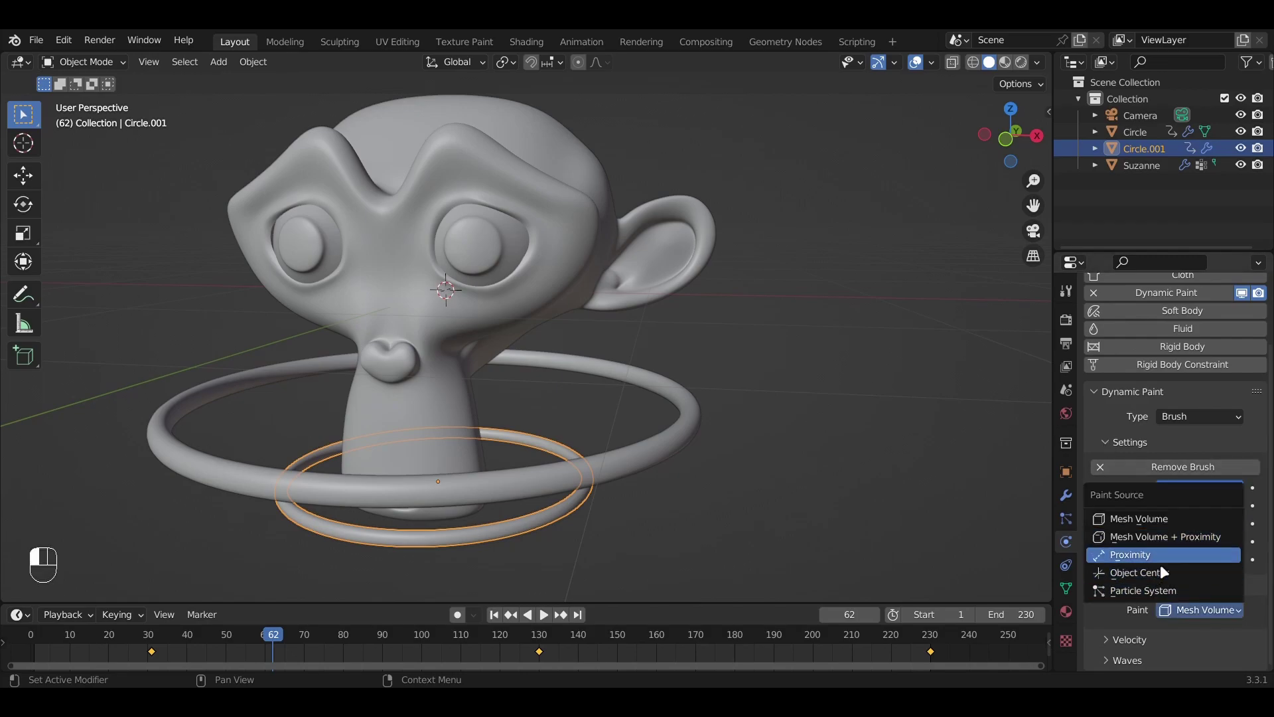
right_click(1160, 564)
click(1163, 565)
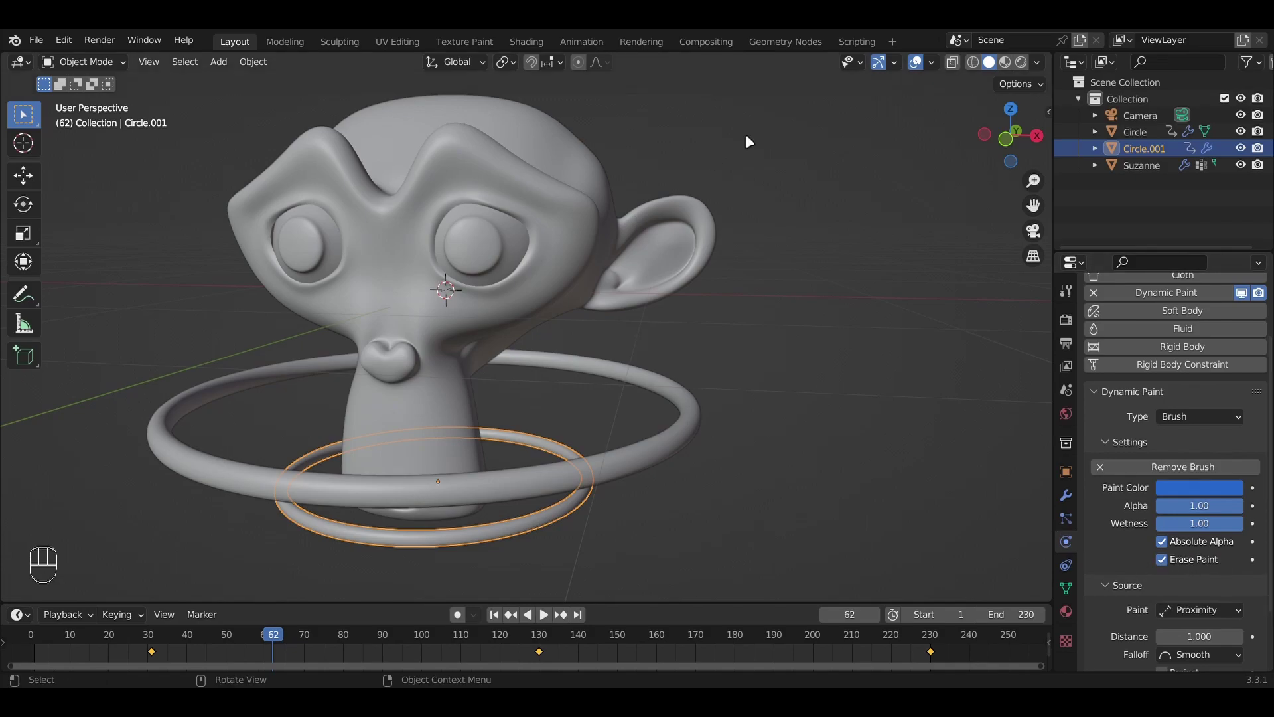
middle_drag(746, 141, 619, 169)
click(499, 210)
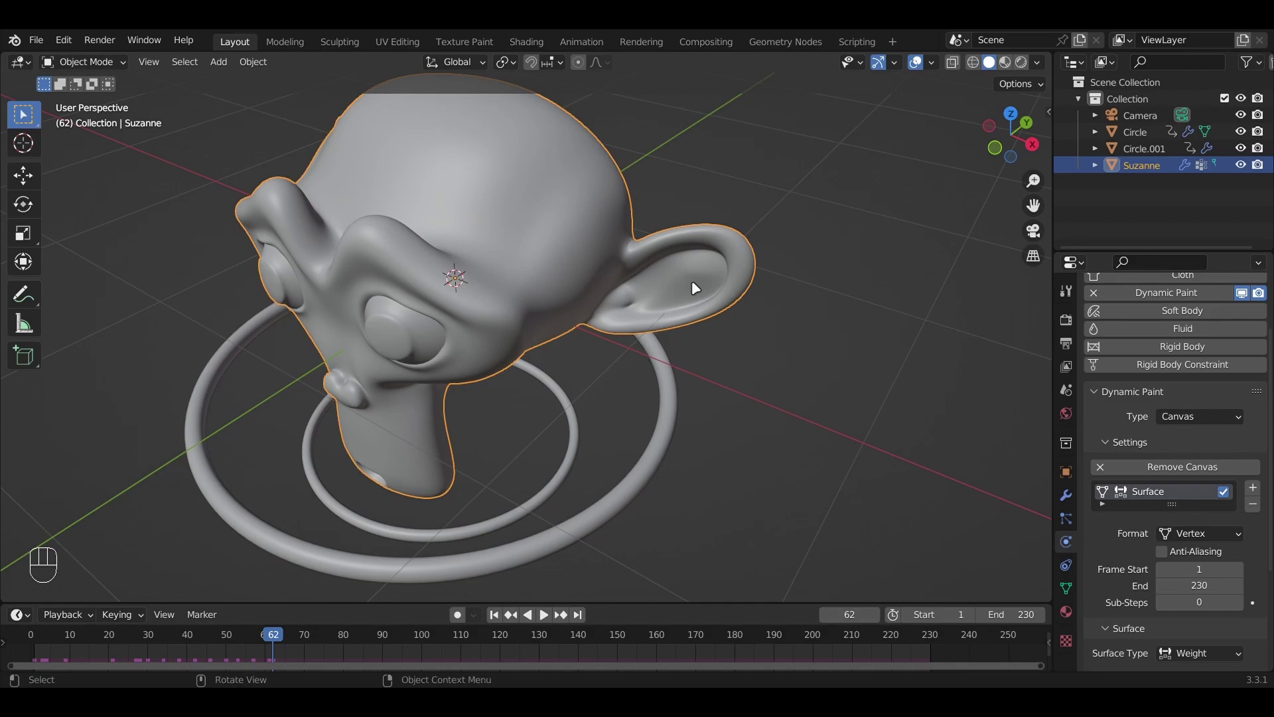
Switch Suzanne to Weight Paint and play the animation, stopping at frame 215
key(ctrl+Tab)
click(665, 225)
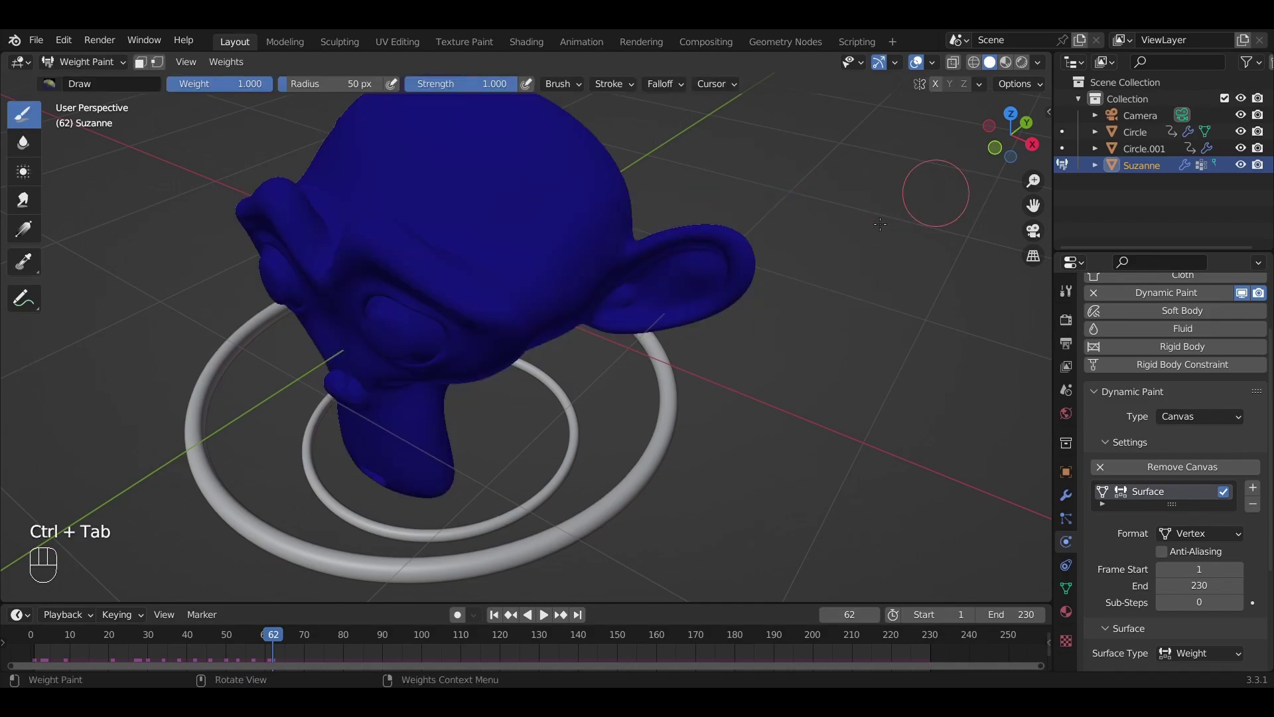
middle_drag(665, 226, 630, 326)
key(space)
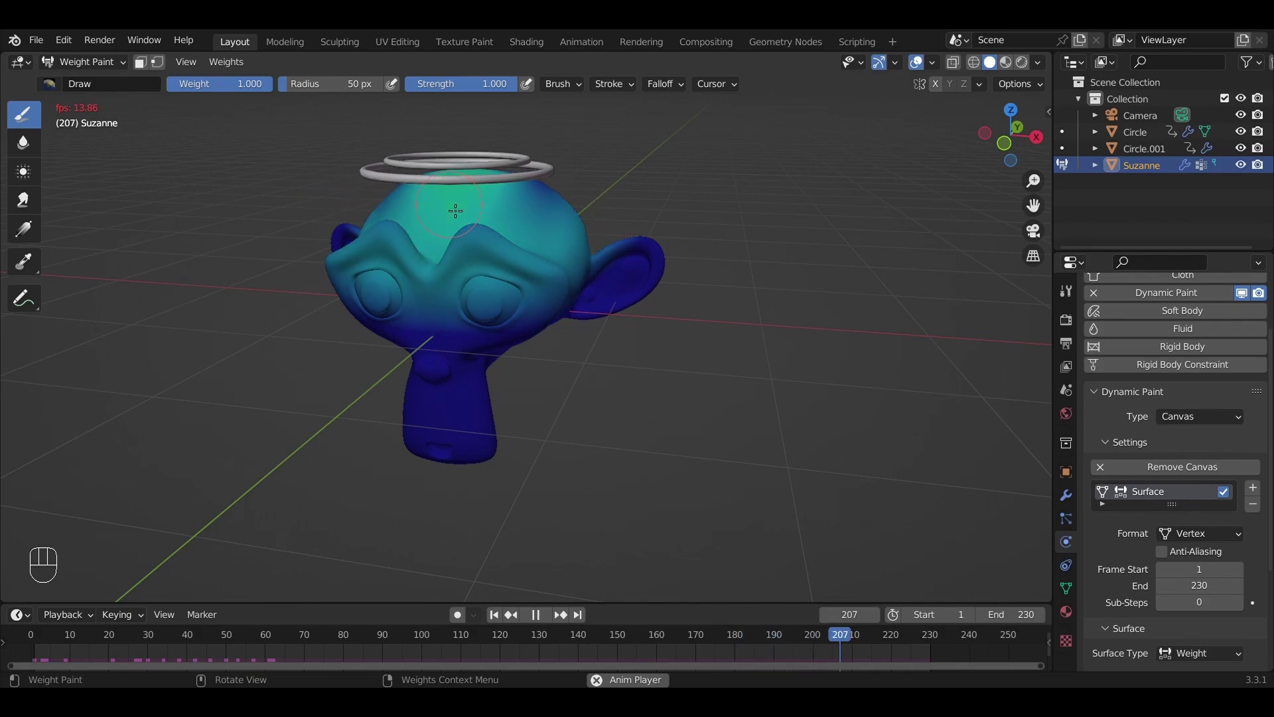
key(space)
middle_drag(555, 188, 636, 471)
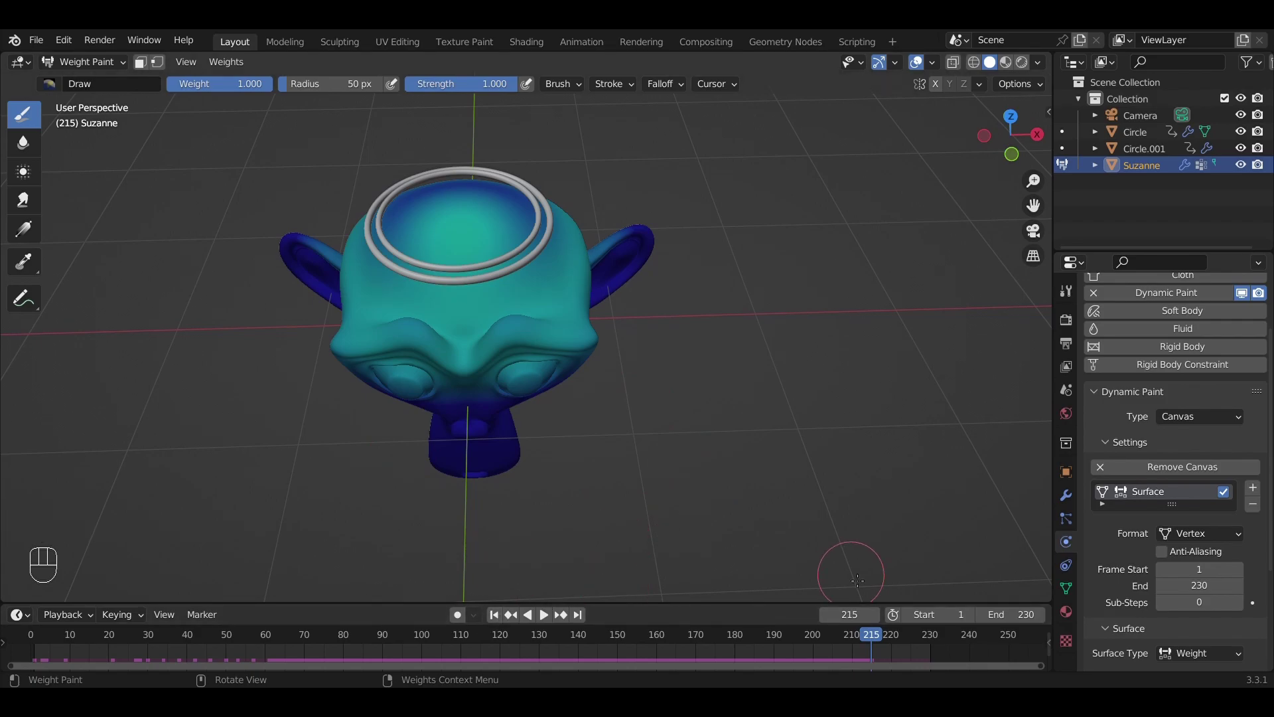
Return Suzanne to Object Mode
key(ctrl+Tab)
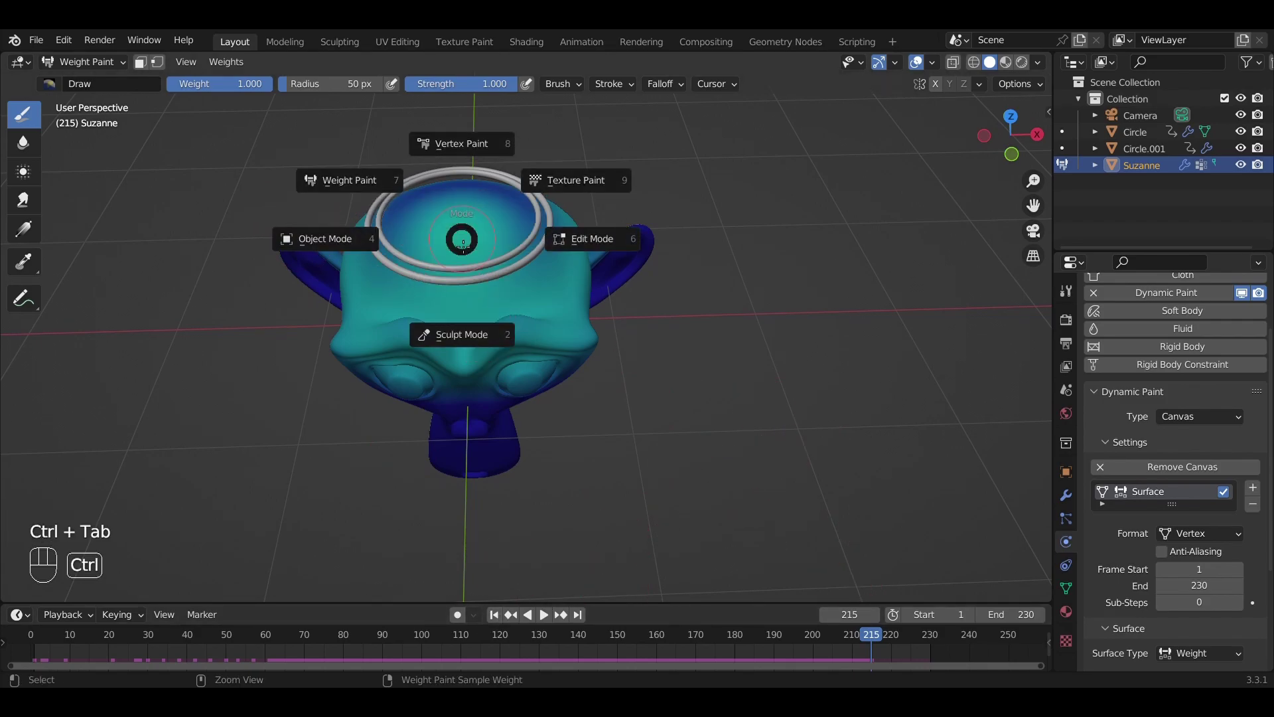
click(325, 260)
scroll(1146, 568, down, 6)
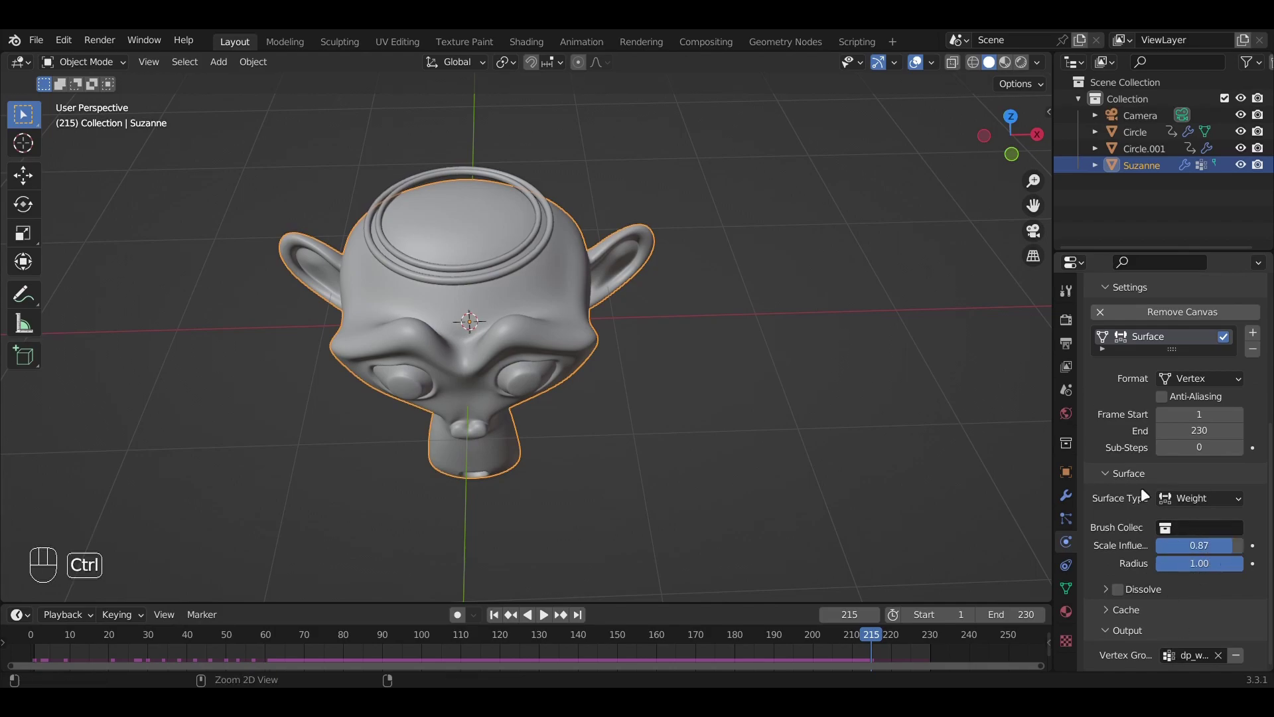
Undo the canvas Scale Influence back to 1.00 in Suzanne's Dynamic Paint settings
key(ctrl+z)
click(1066, 496)
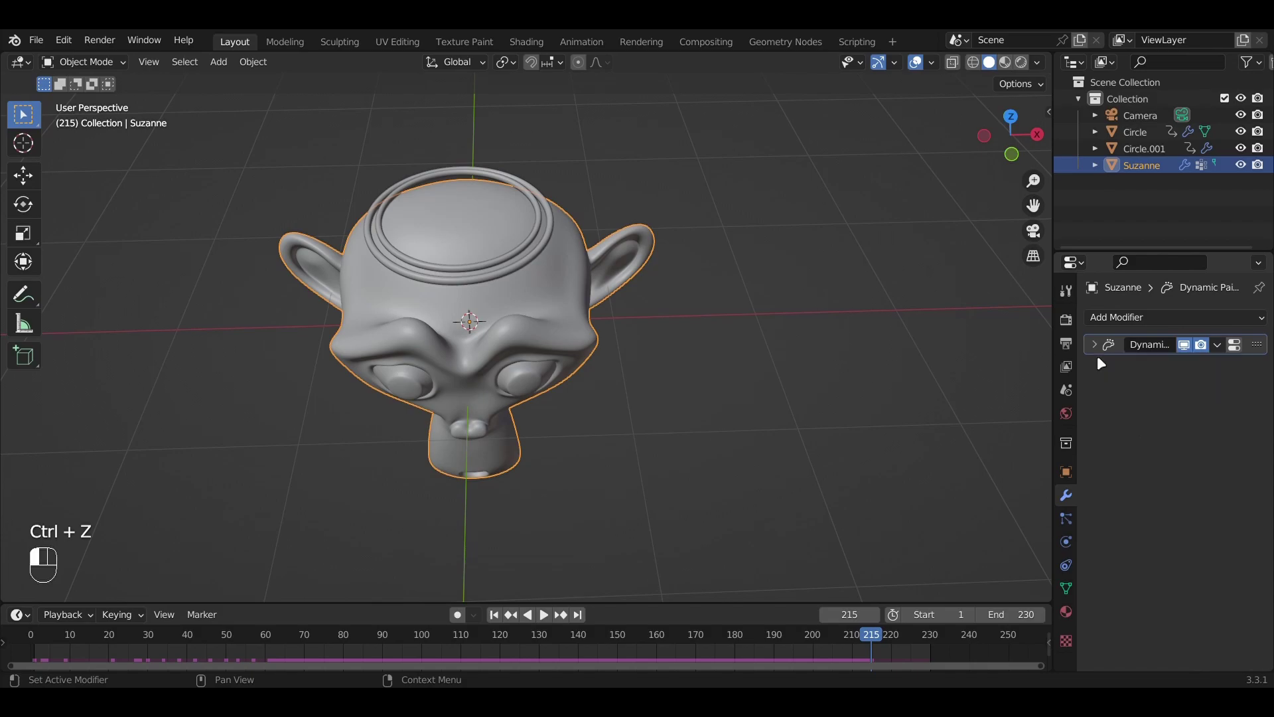
click(1065, 564)
click(1066, 542)
scroll(1161, 428, down, 5)
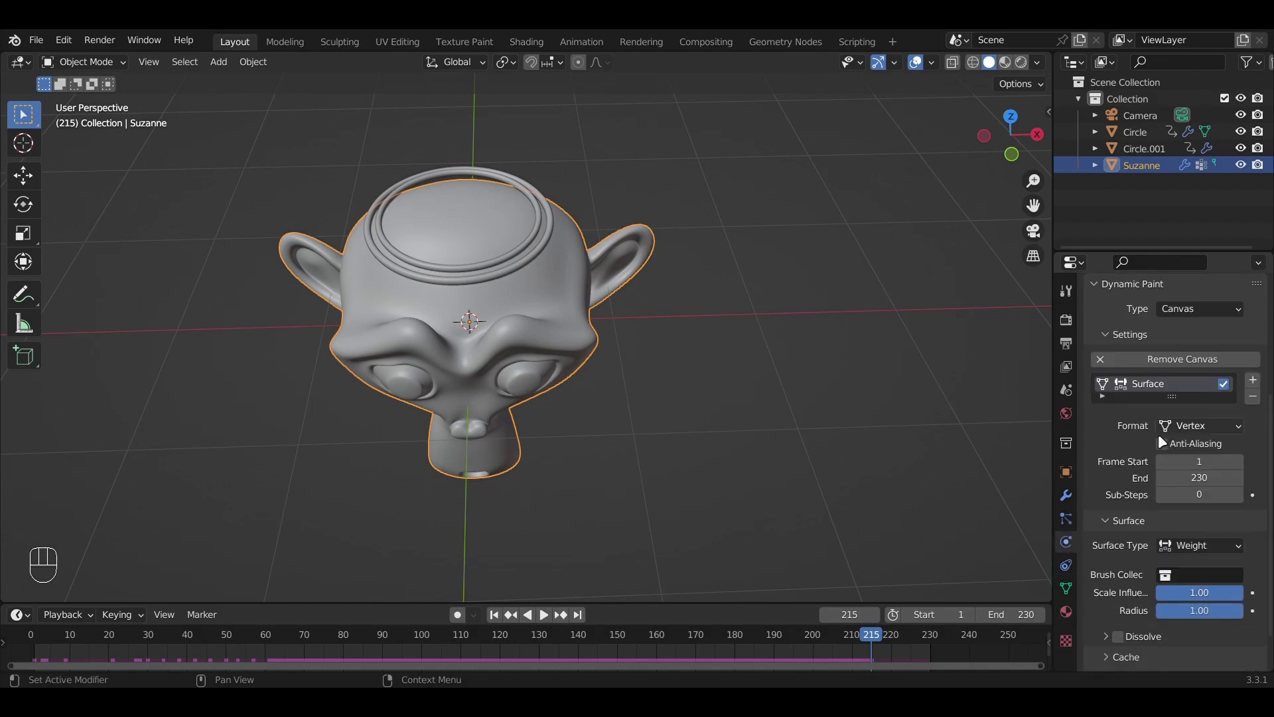
scroll(1187, 544, down, 2)
click(1127, 609)
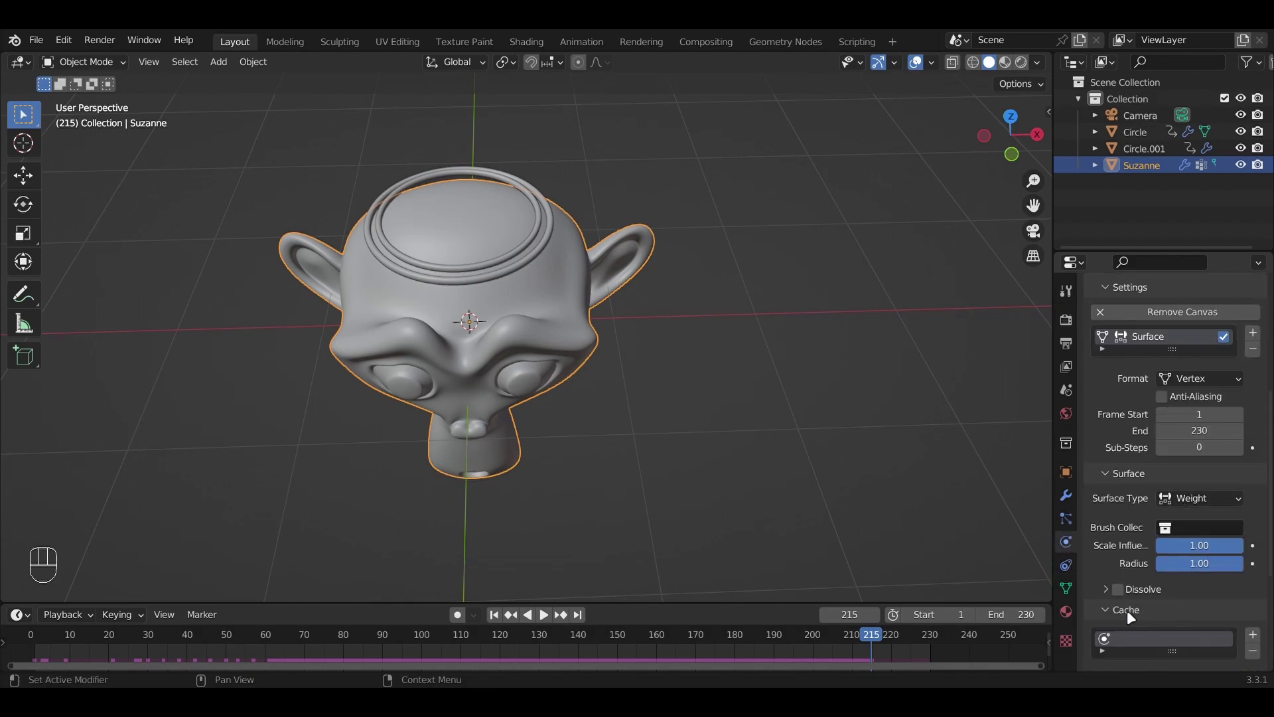
click(1127, 610)
click(1126, 627)
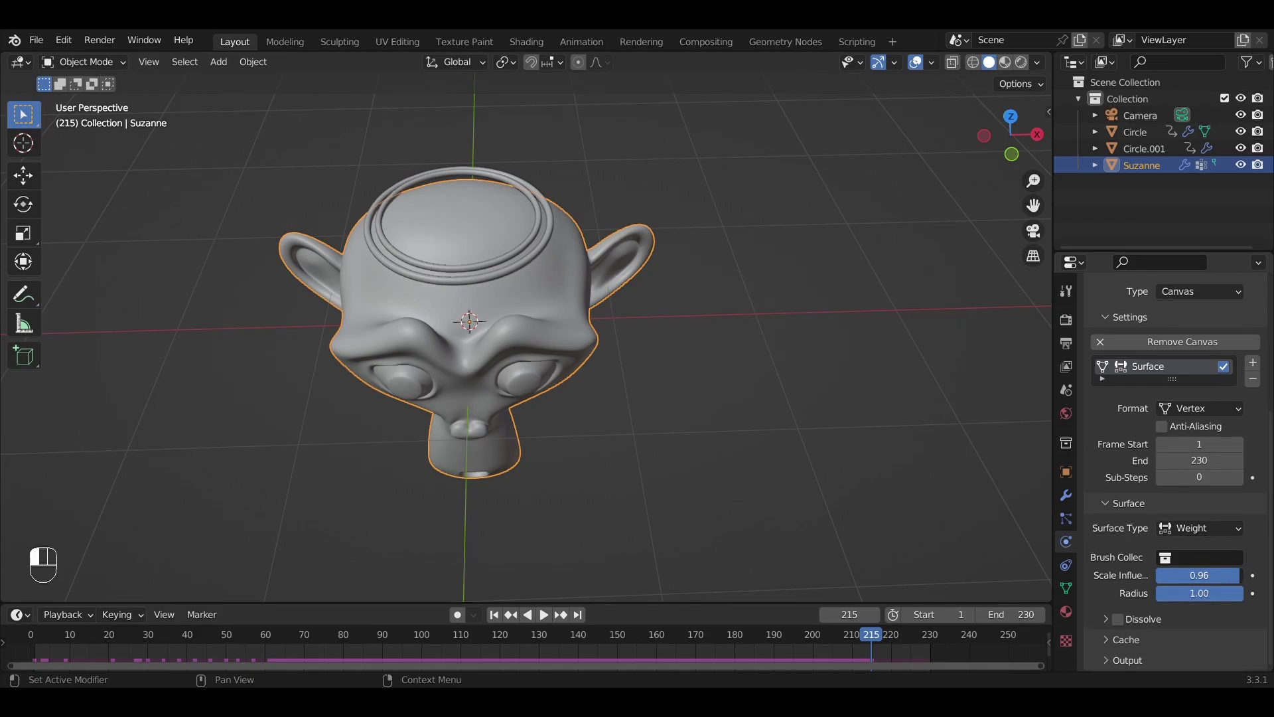
key(ctrl+z)
Rewind to frame 1 and add a Subdivision Surface to Suzanne with Ctrl+2
middle_drag(660, 396, 575, 585)
click(495, 615)
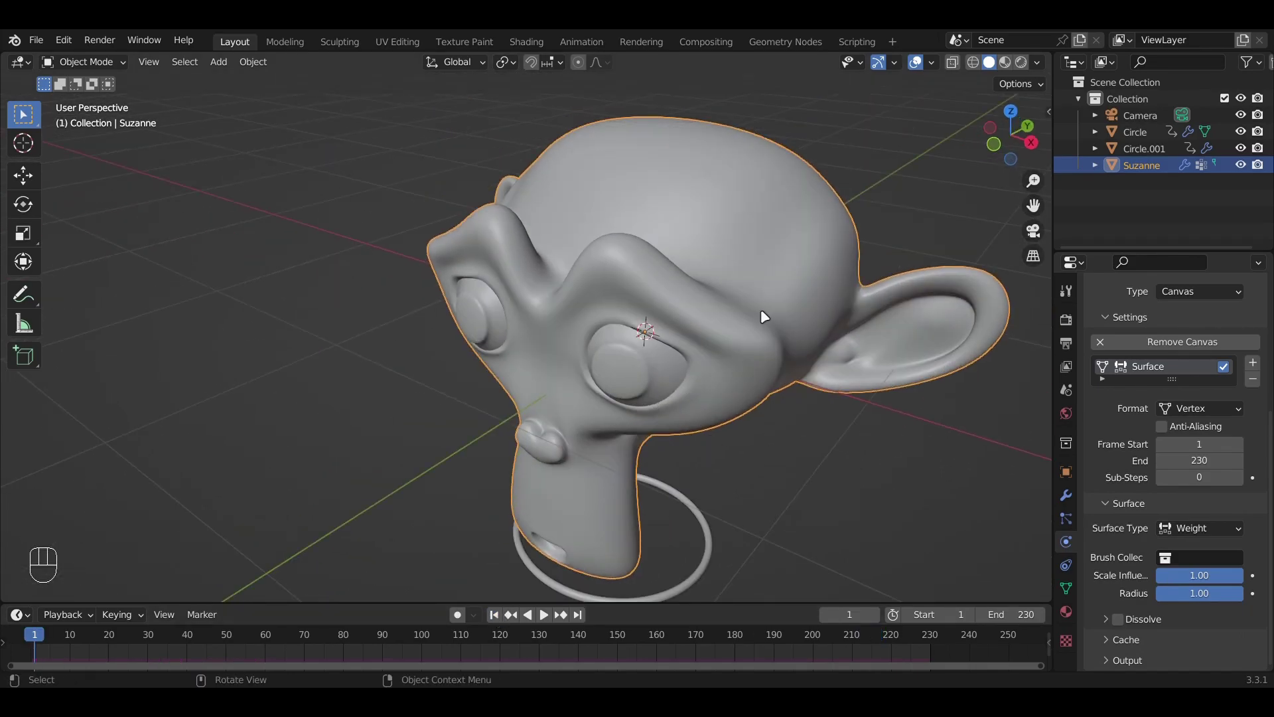
middle_drag(863, 340, 694, 361)
key(Tab)
key(Tab)
key(ctrl+2)
Set Suzanne's subdivision to level 1 and apply it permanently to the mesh
key(ctrl+1)
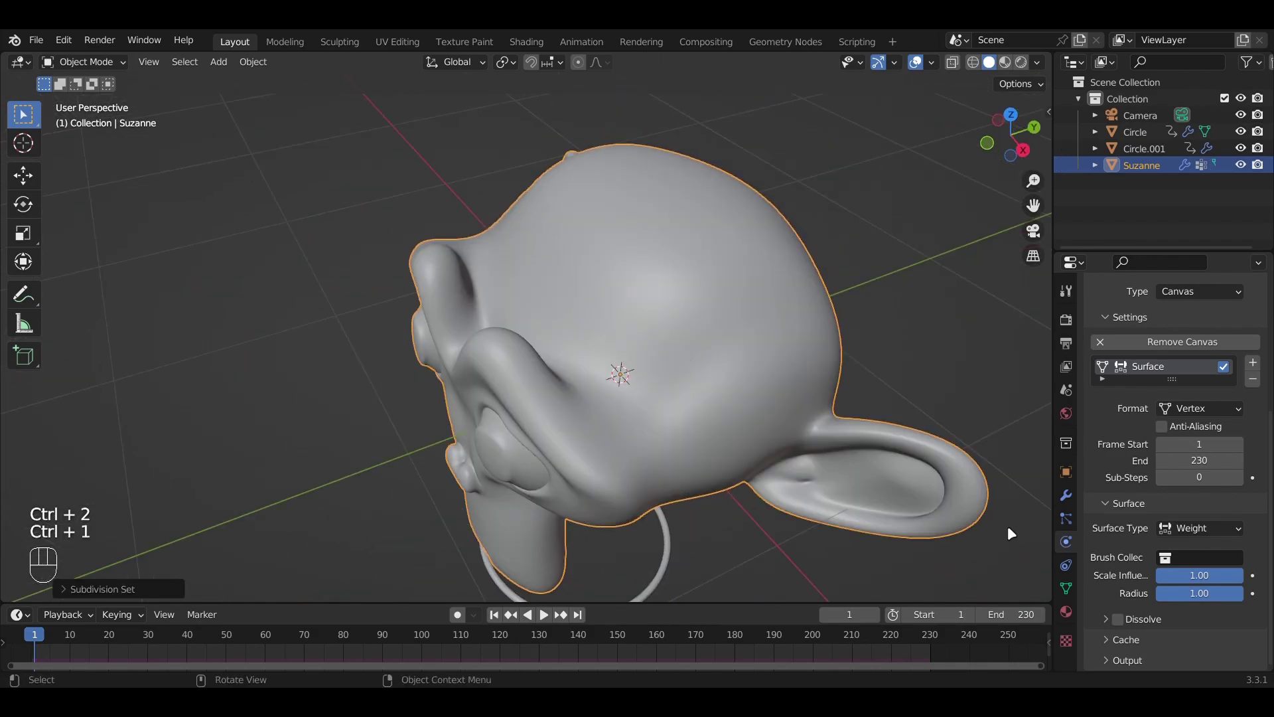
click(1066, 496)
key(ctrl+a)
key(Tab)
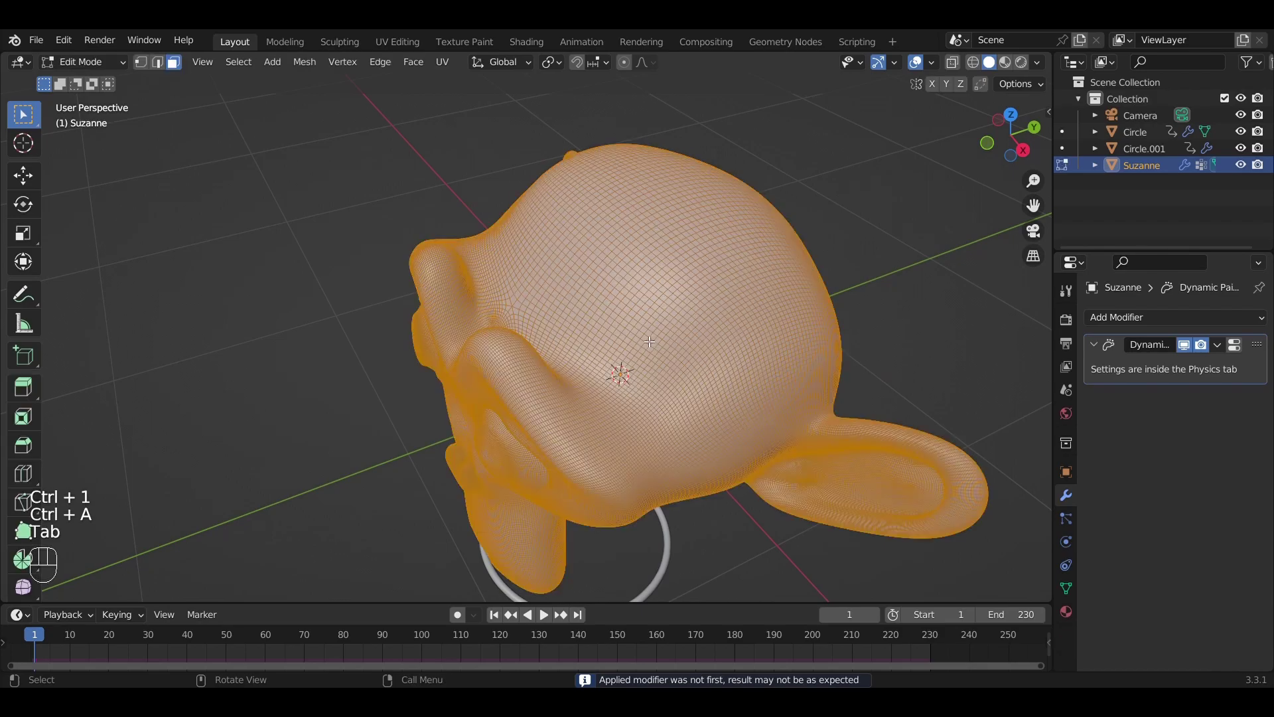
middle_drag(649, 342, 464, 269)
key(Tab)
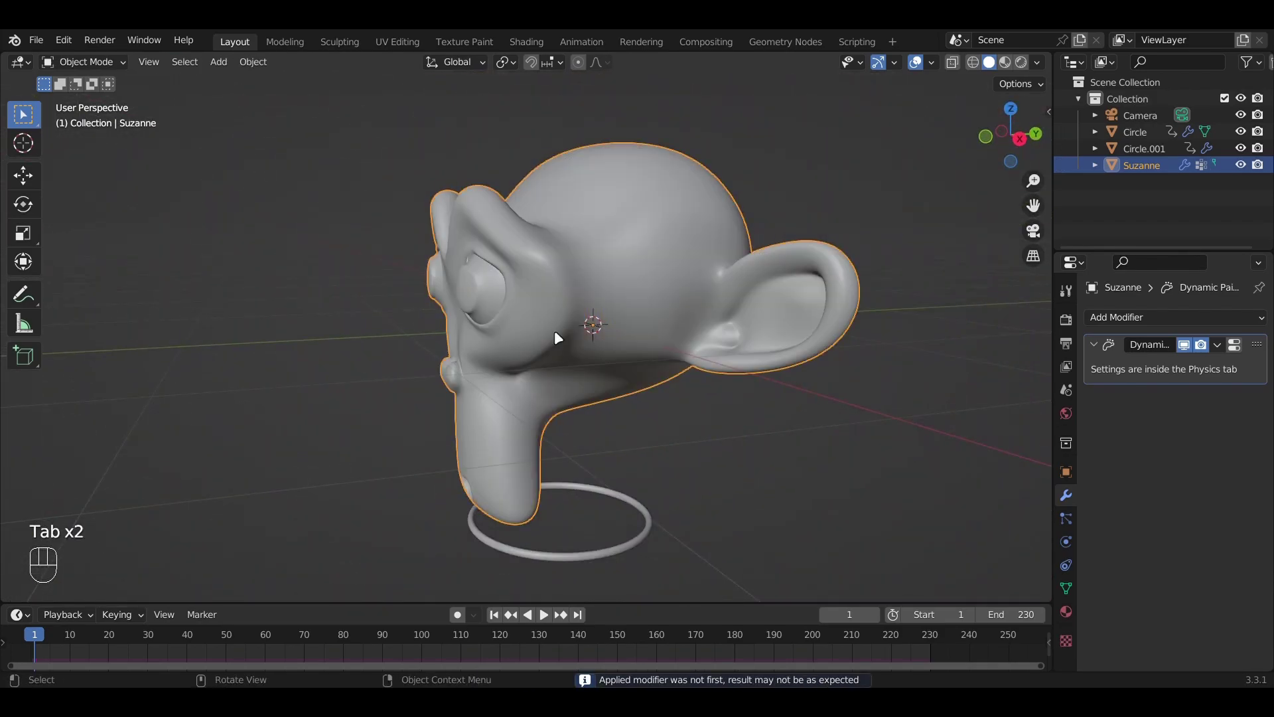
middle_drag(567, 324, 587, 328)
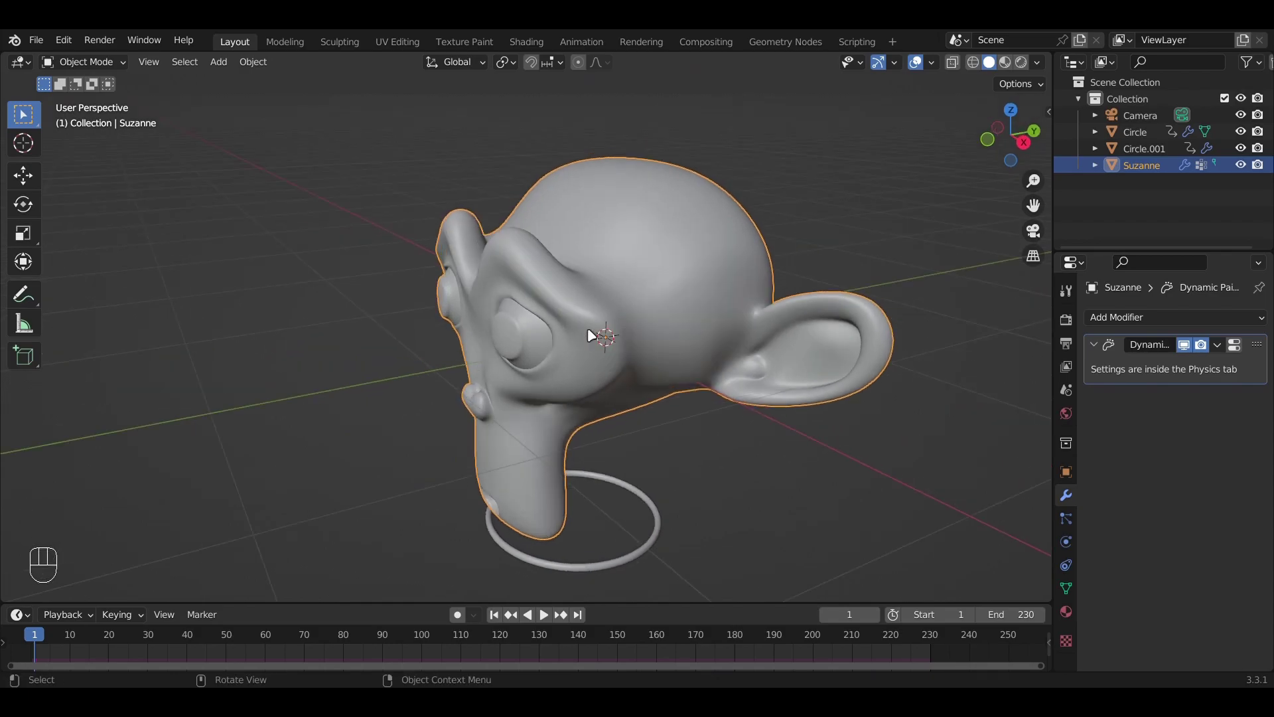
Preview the painting in Weight Paint mode up to frame 23, then return to Object Mode
key(ctrl+Tab)
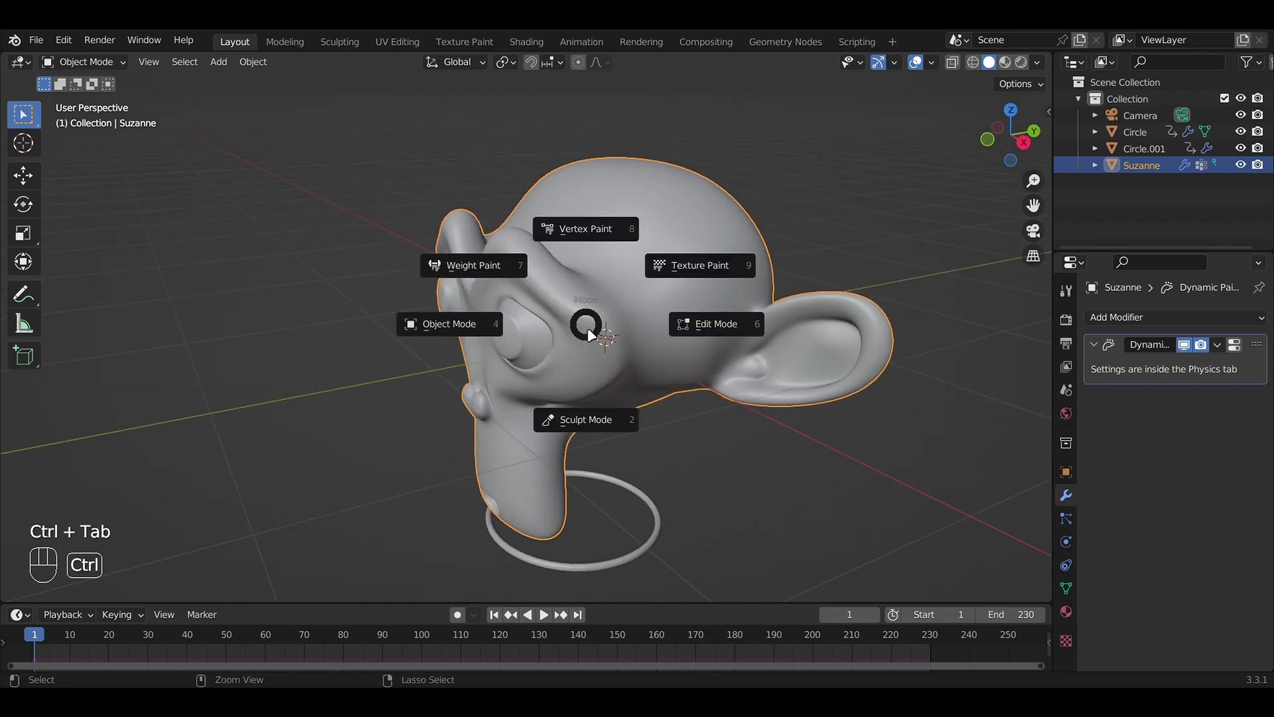
click(505, 290)
key(space)
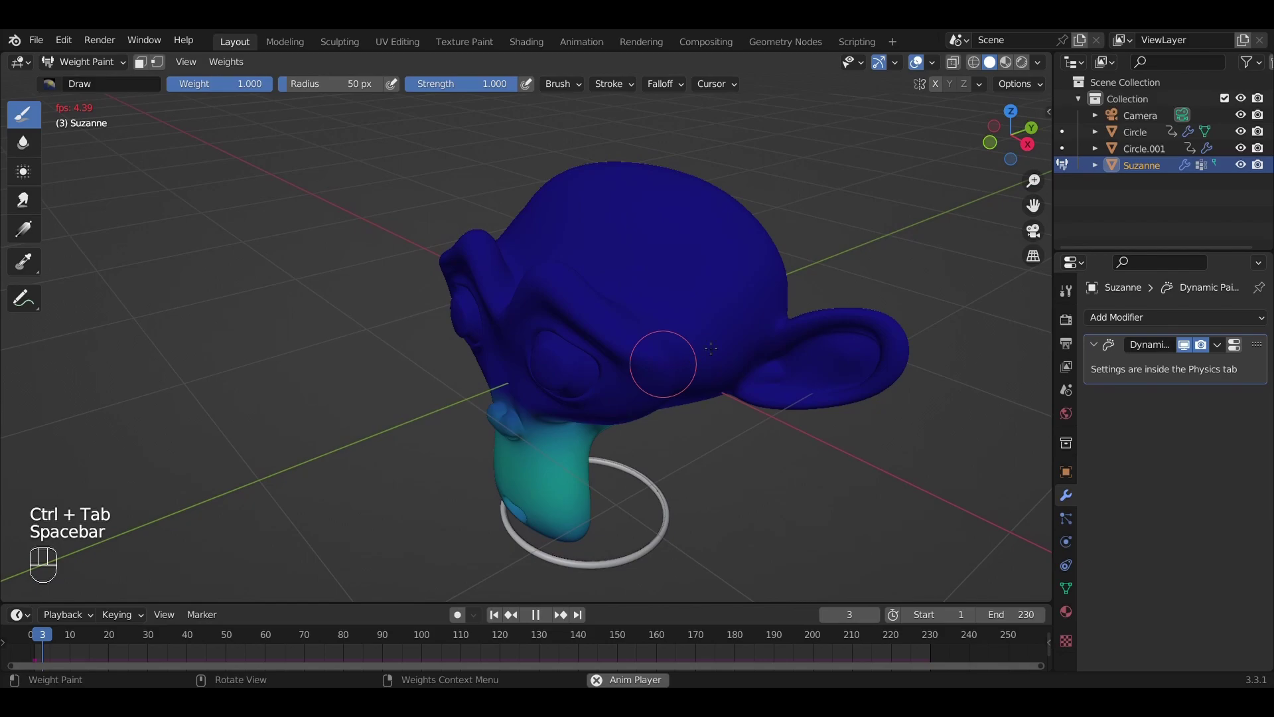
middle_drag(711, 348, 720, 344)
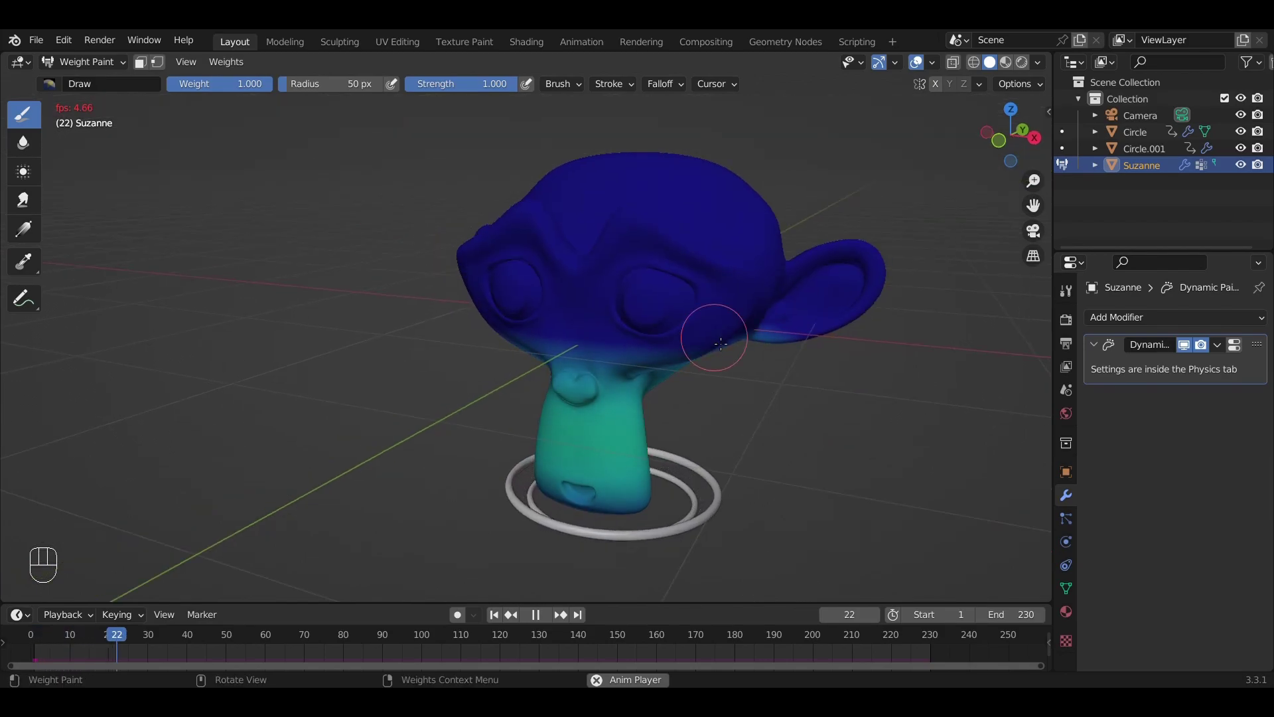
key(space)
key(ctrl+Tab)
click(554, 381)
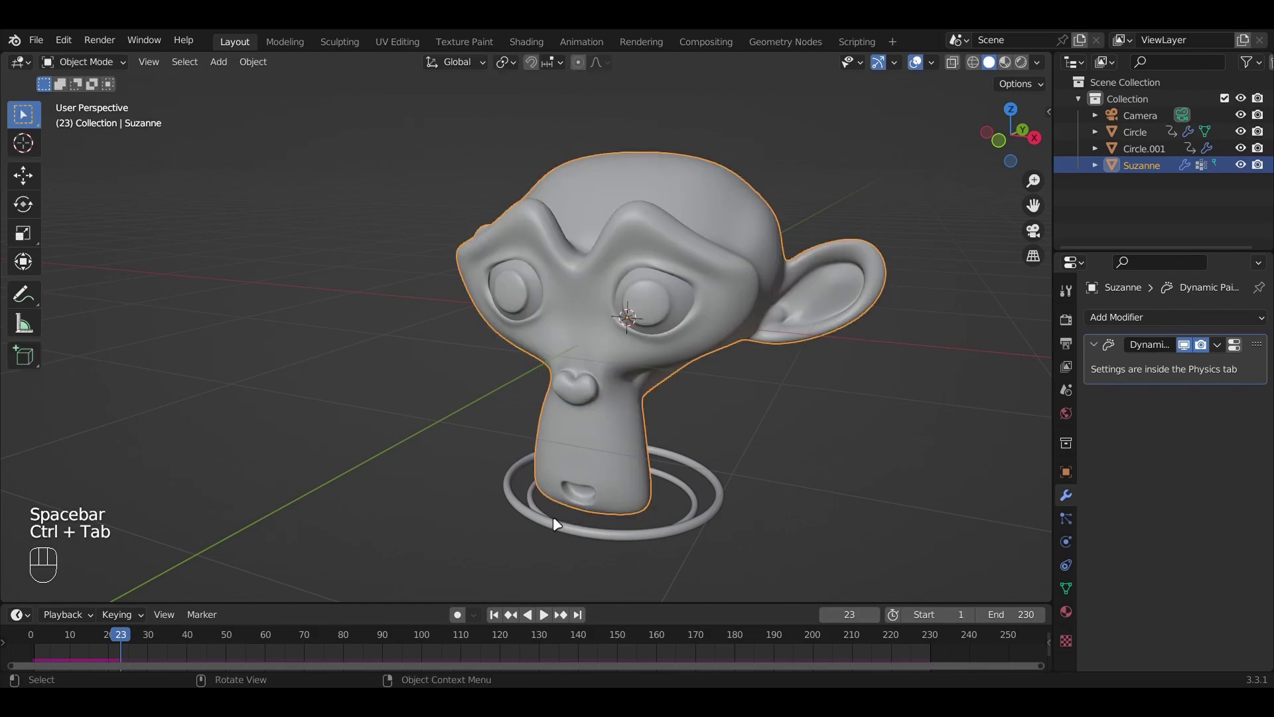
Select the Circle ring and start editing its Dynamic Paint brush Distance value
click(560, 512)
click(1065, 564)
click(1065, 542)
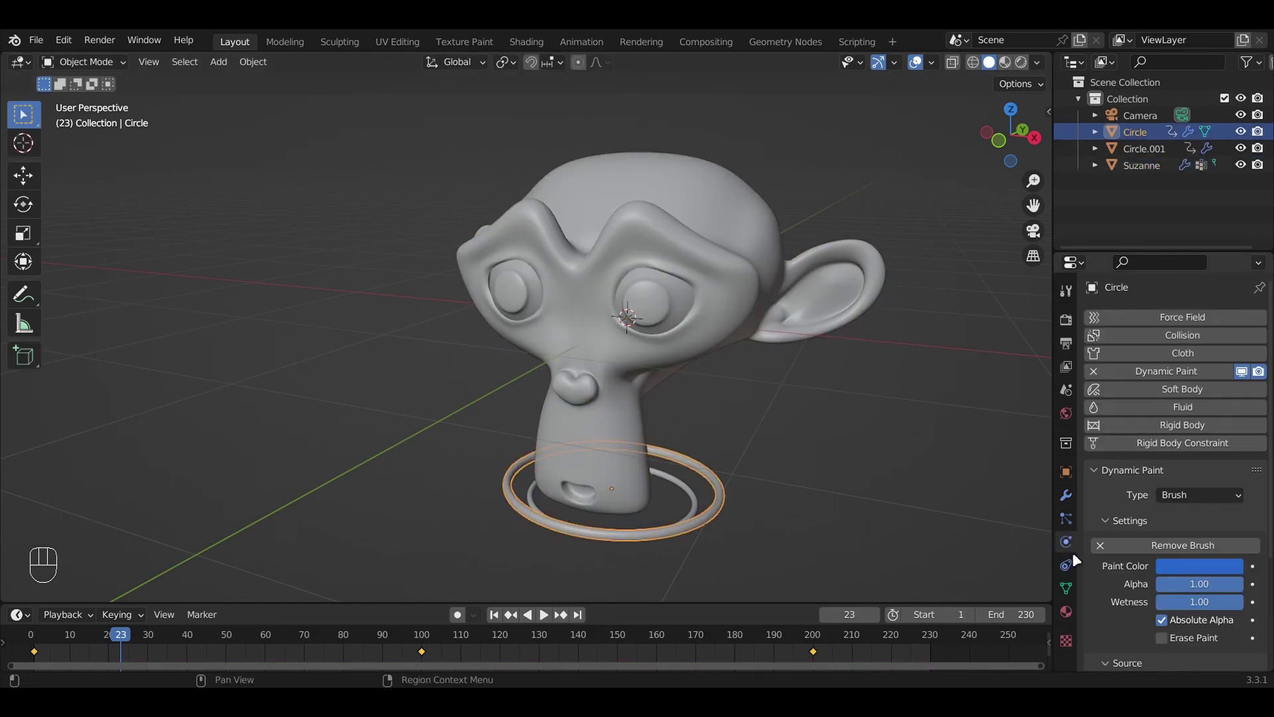
scroll(1197, 579, down, 5)
scroll(1213, 551, down, 3)
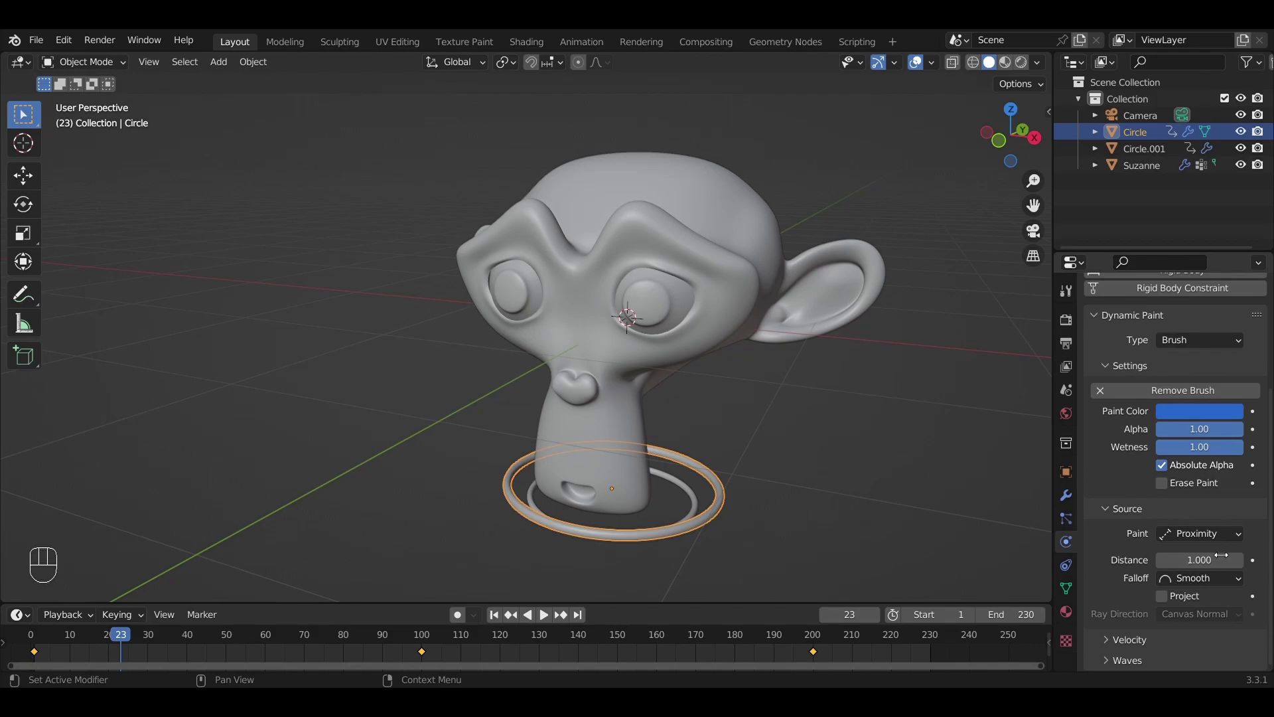
drag(1213, 559, 1168, 559)
click(1215, 560)
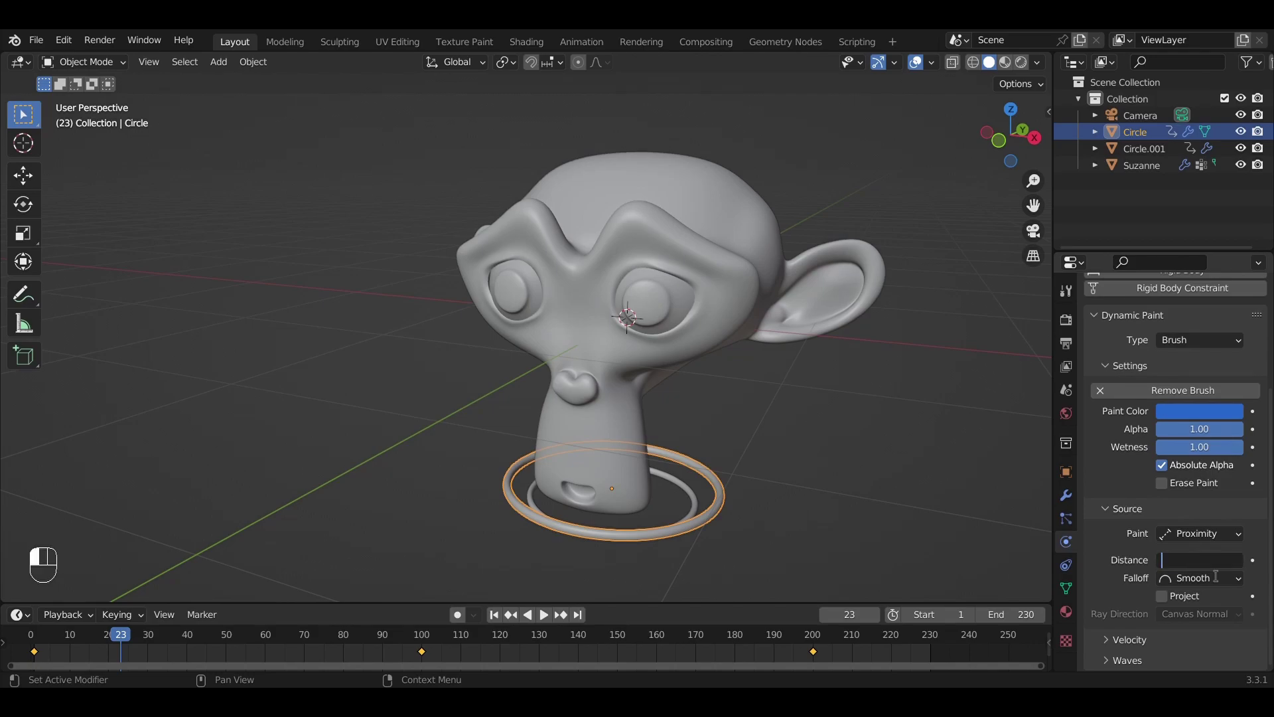
Set the Circle brush Distance to 0.6 and save the file
text(0.6)
key(Return)
click(744, 501)
key(ctrl+s)
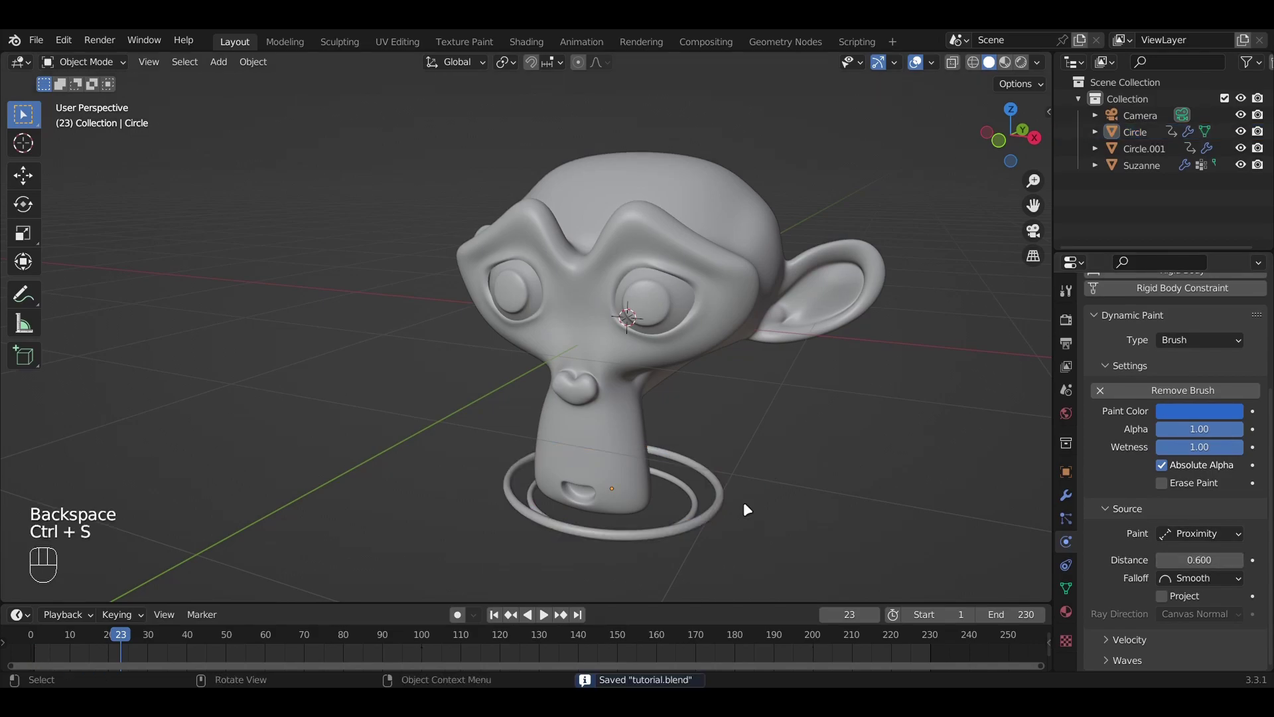
Put Suzanne in Weight Paint mode and replay the animation from frame 1
key(z)
click(859, 548)
click(703, 349)
key(ctrl+Tab)
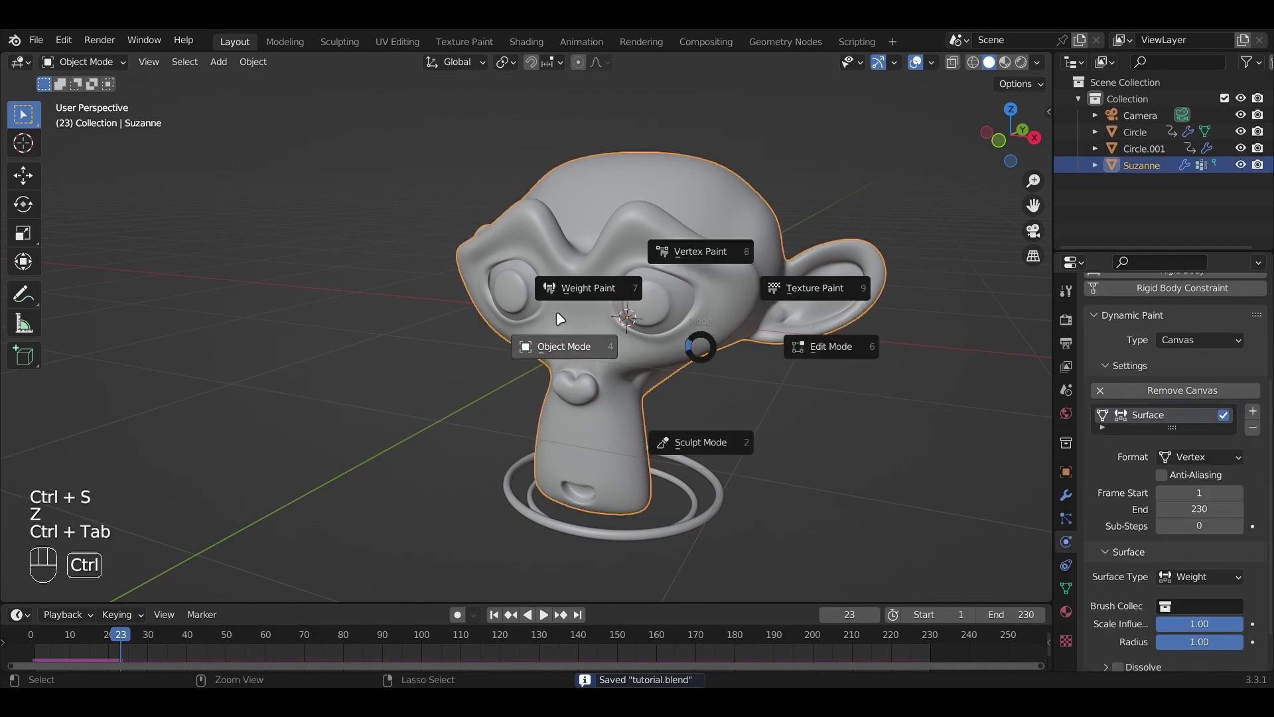
click(573, 290)
key(space)
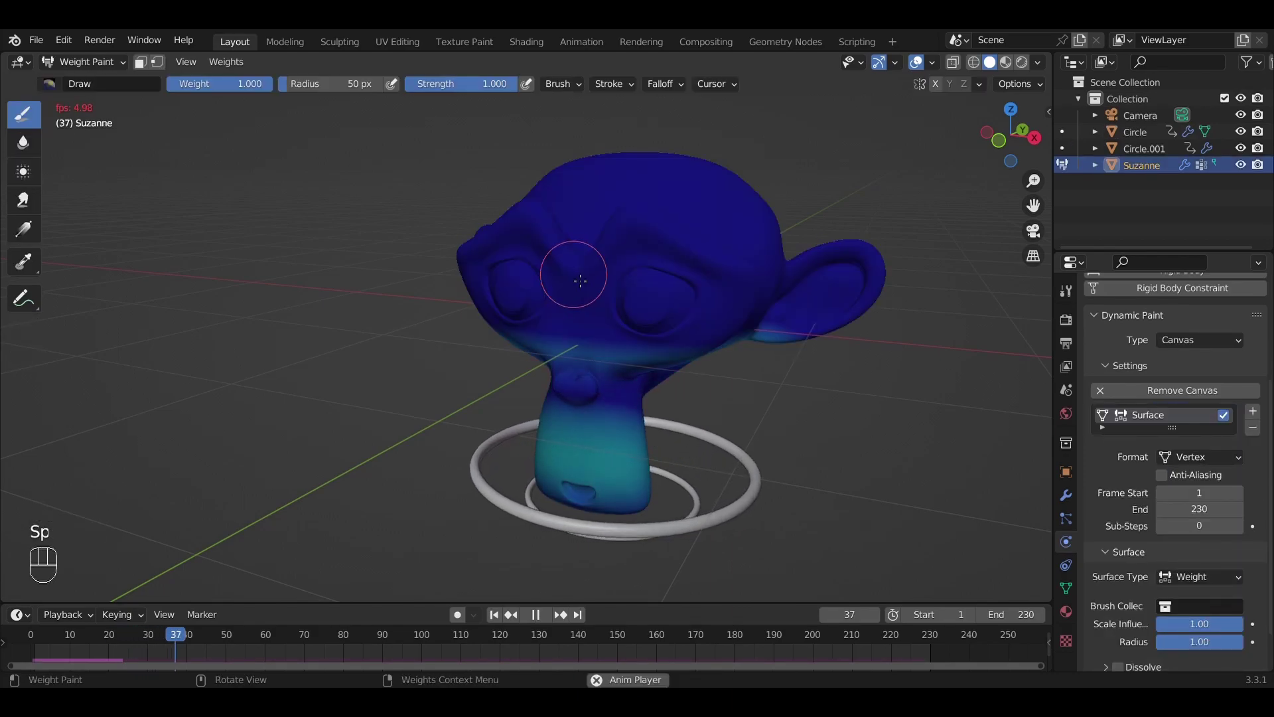
key(space)
click(494, 621)
key(space)
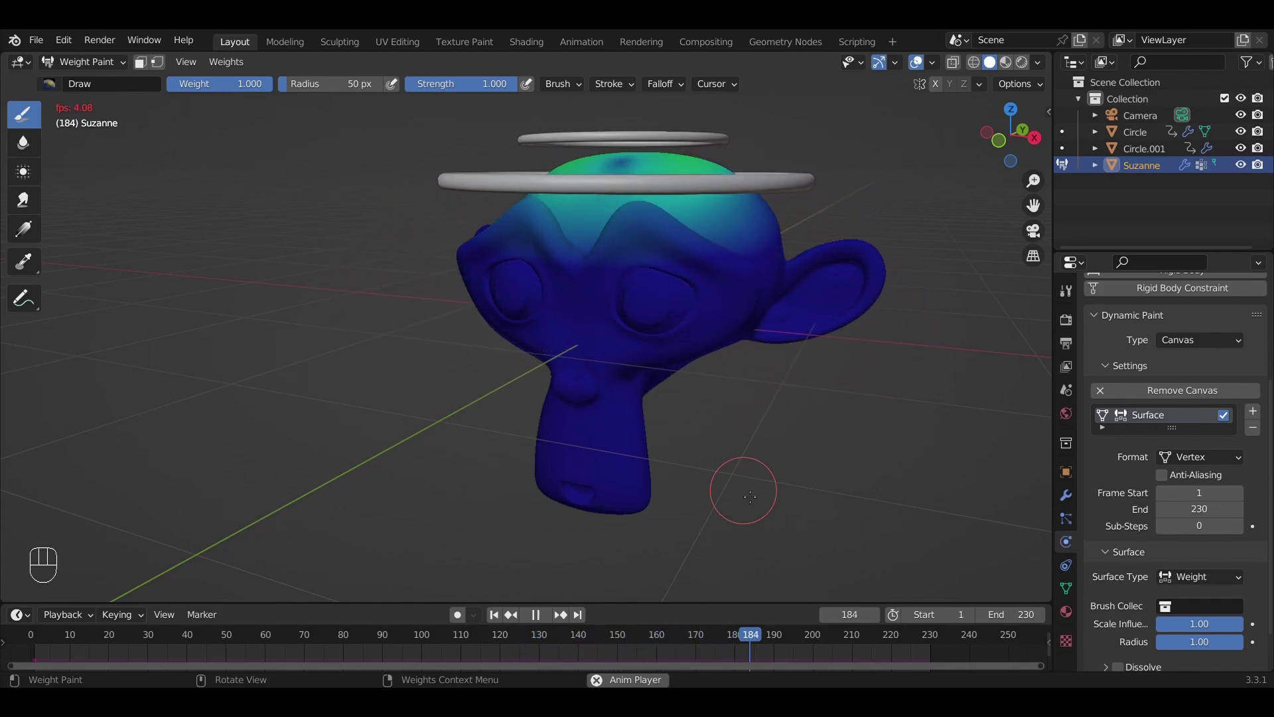
Stop playback at frame 214 and return Suzanne to Object Mode
key(space)
key(ctrl+Tab)
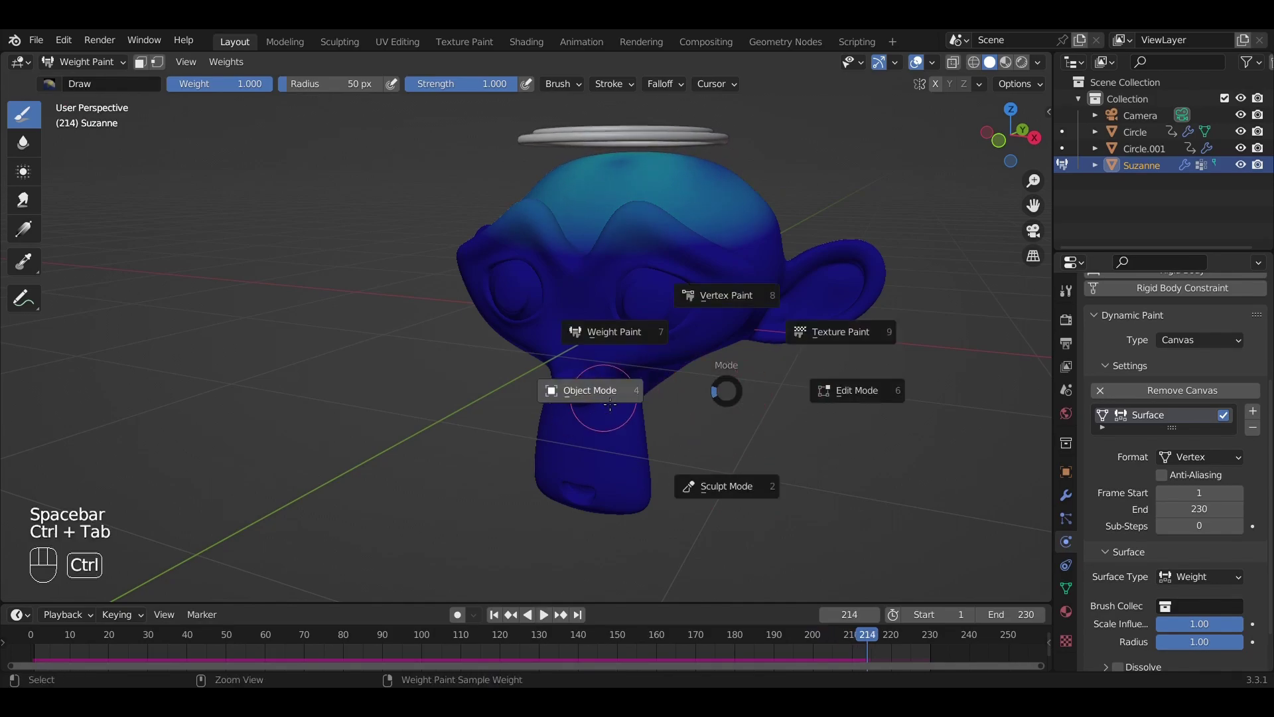
click(610, 405)
middle_drag(609, 405, 323, 336)
middle_drag(553, 468, 626, 338)
scroll(625, 338, up, 3)
Set Circle.001's brush Distance to 1.3 and save the file
click(589, 305)
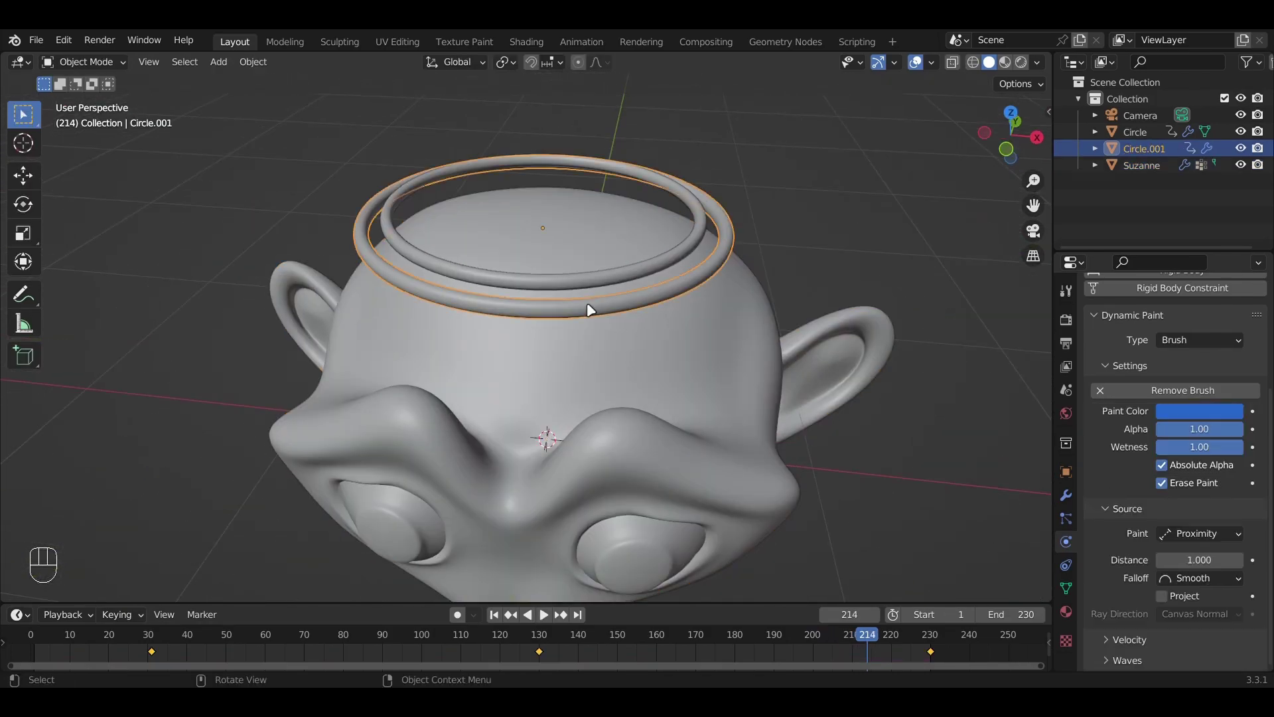
click(1216, 560)
key(BackSpace)
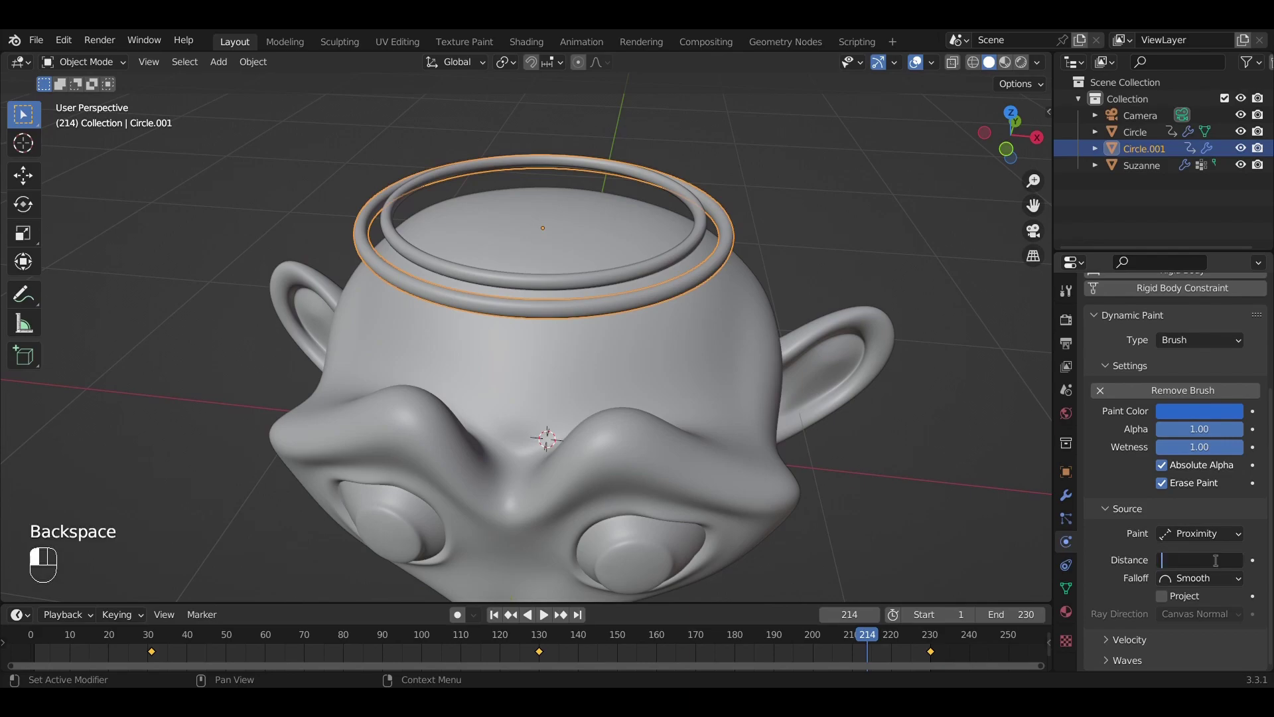
text(1.3)
click(886, 430)
key(ctrl+s)
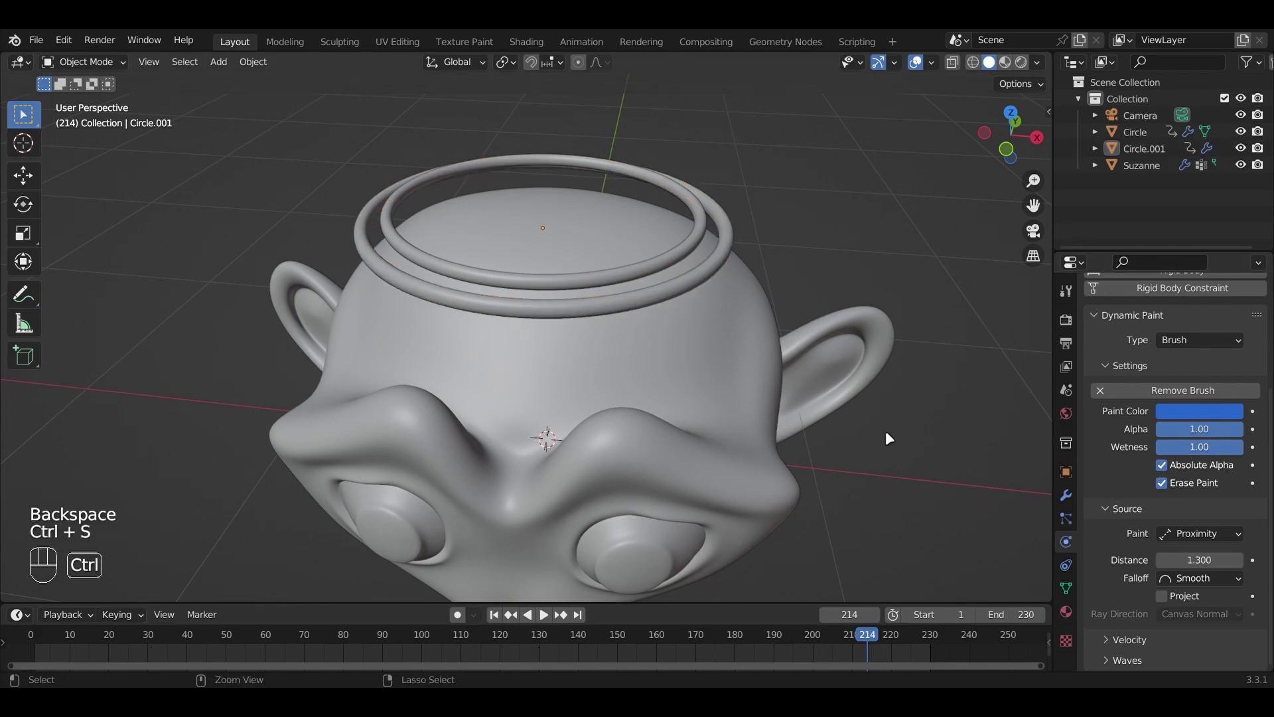
middle_drag(885, 430, 730, 409)
scroll(518, 420, down, 5)
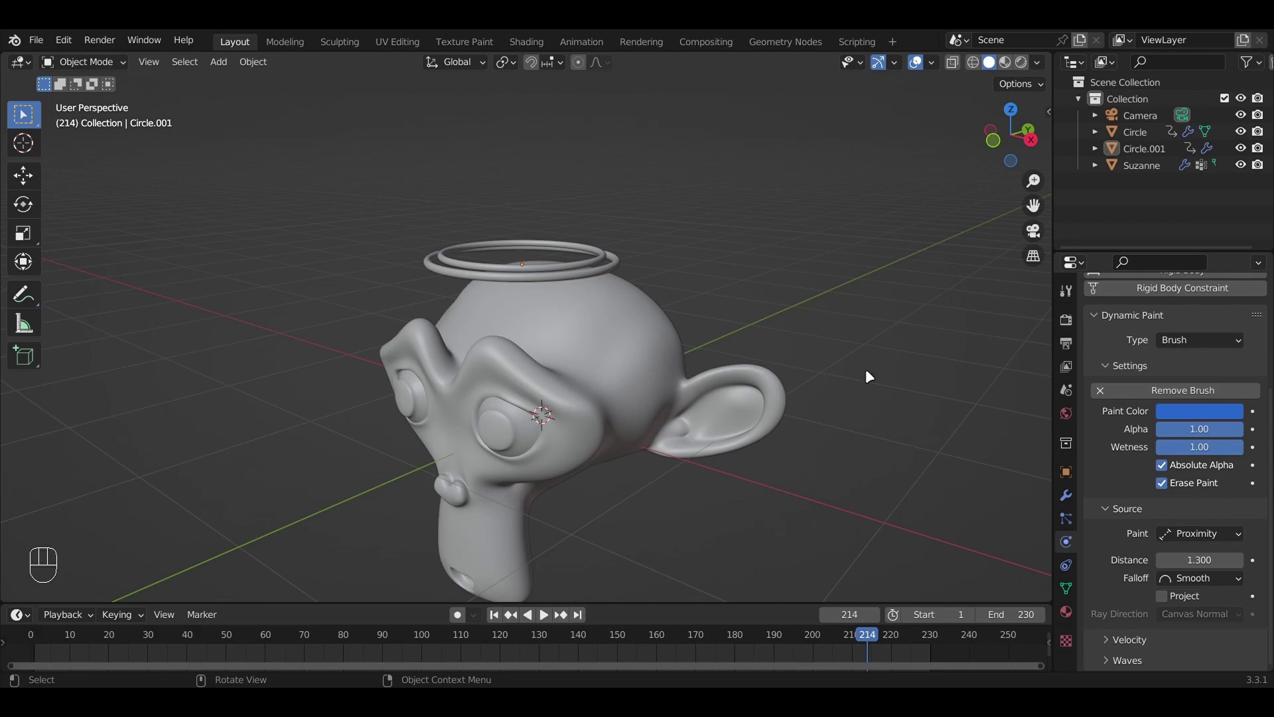
Add a Displace modifier to the ring, then undo it
click(1066, 495)
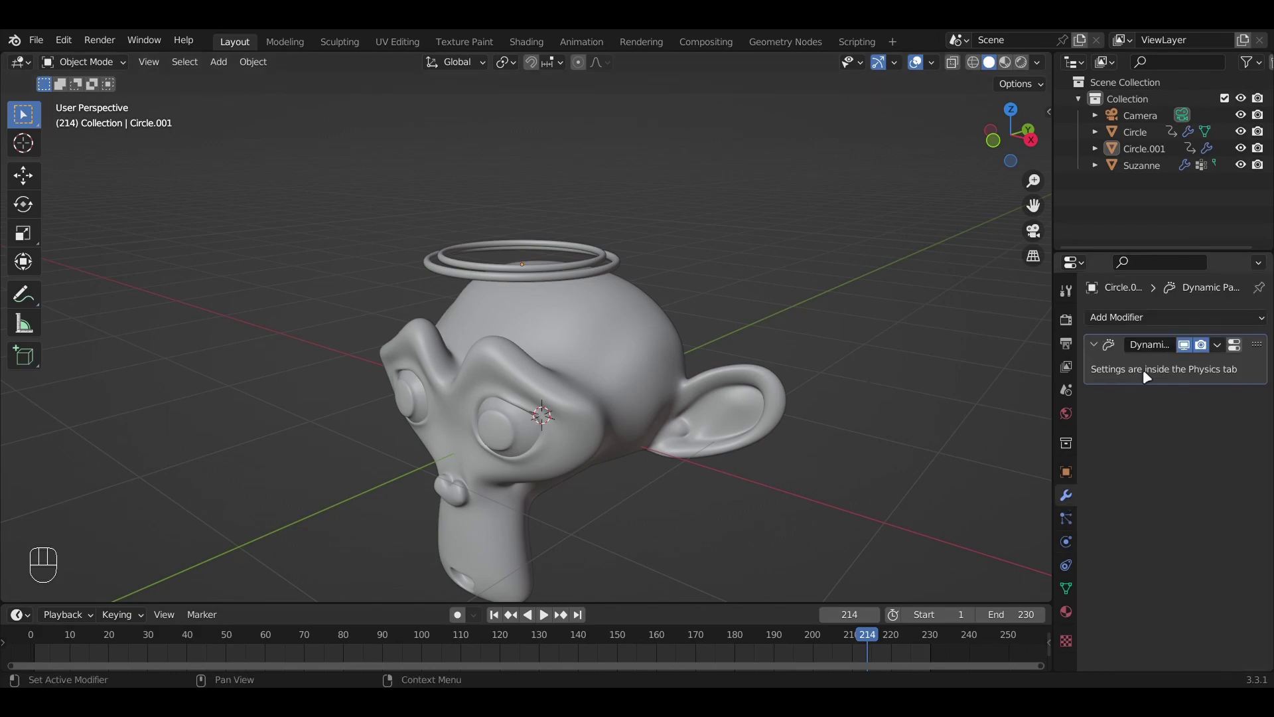
click(1167, 318)
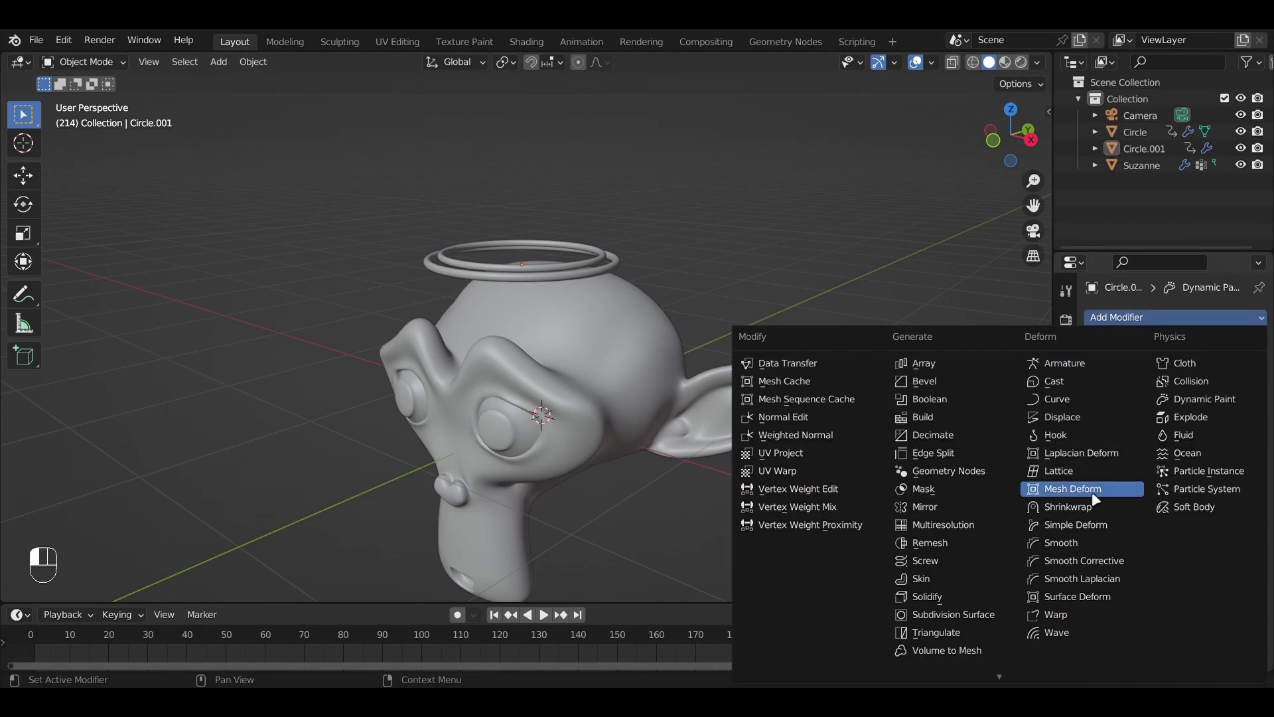
click(1064, 418)
key(ctrl+z)
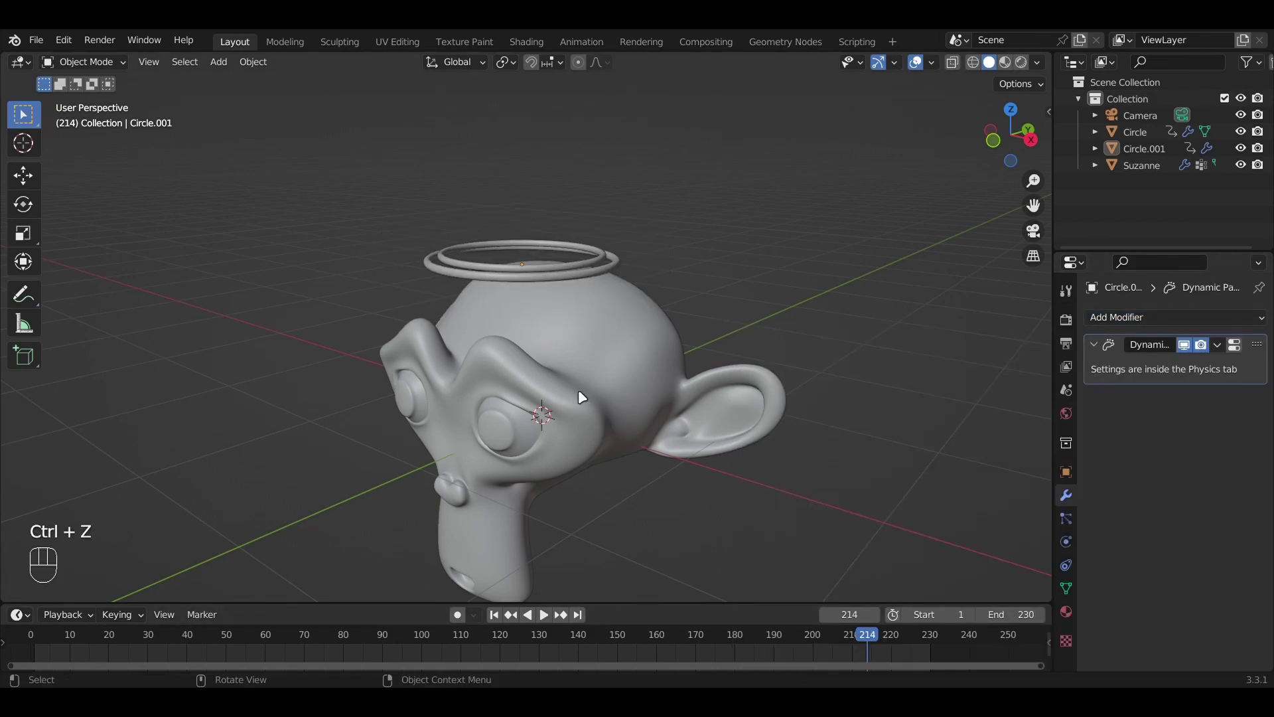
Give Suzanne a Displace modifier after Dynamic Paint, at strength 1.000 and midlevel 0.500
click(581, 393)
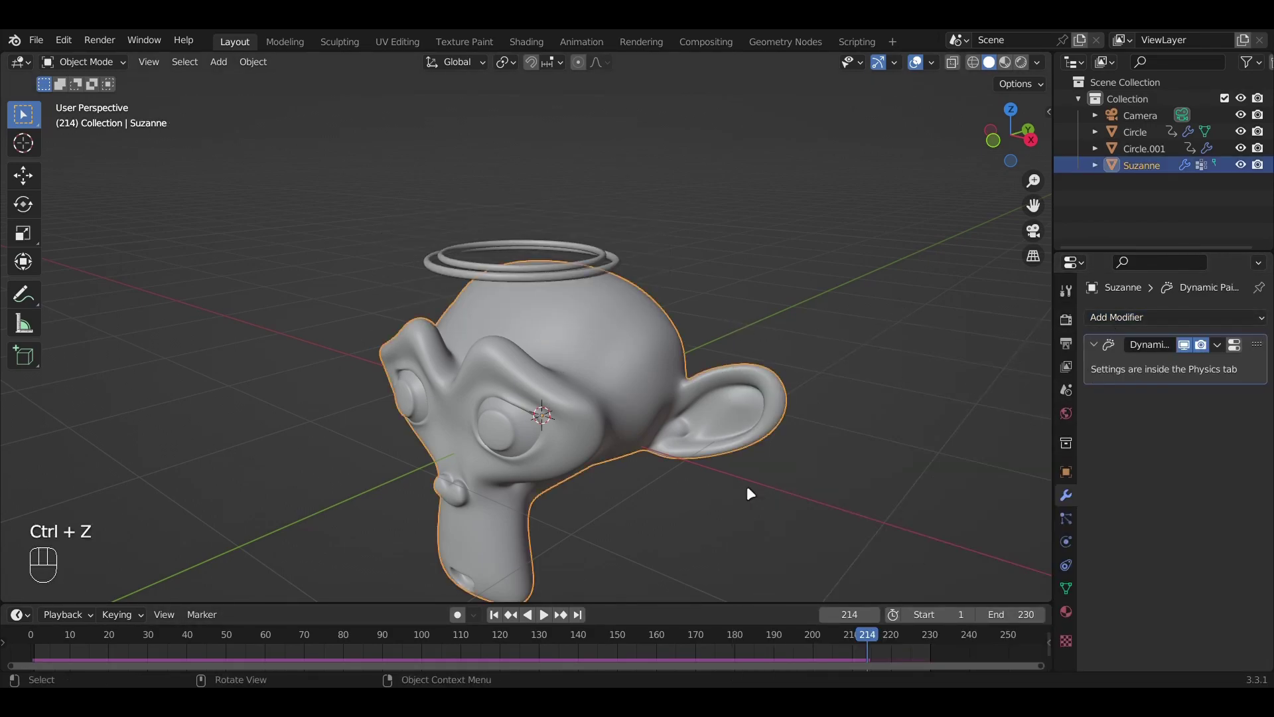
click(1151, 318)
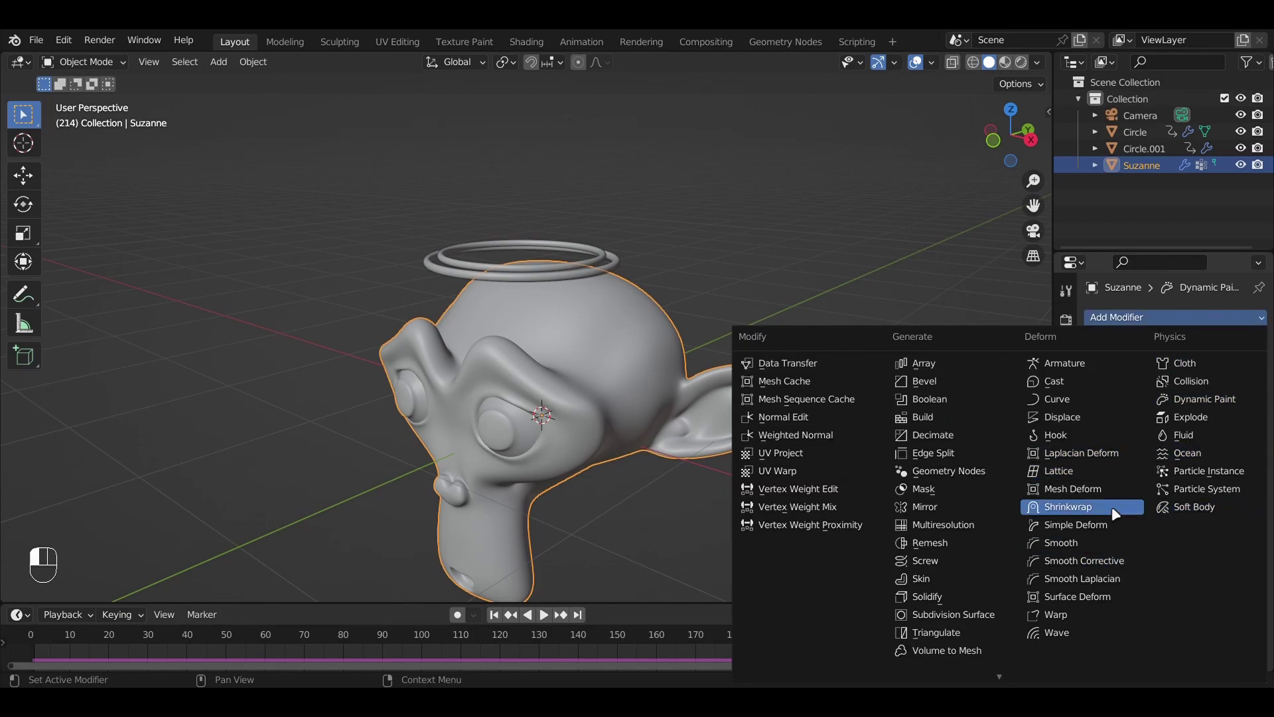
click(1105, 419)
middle_drag(619, 341, 595, 351)
scroll(594, 347, up, 2)
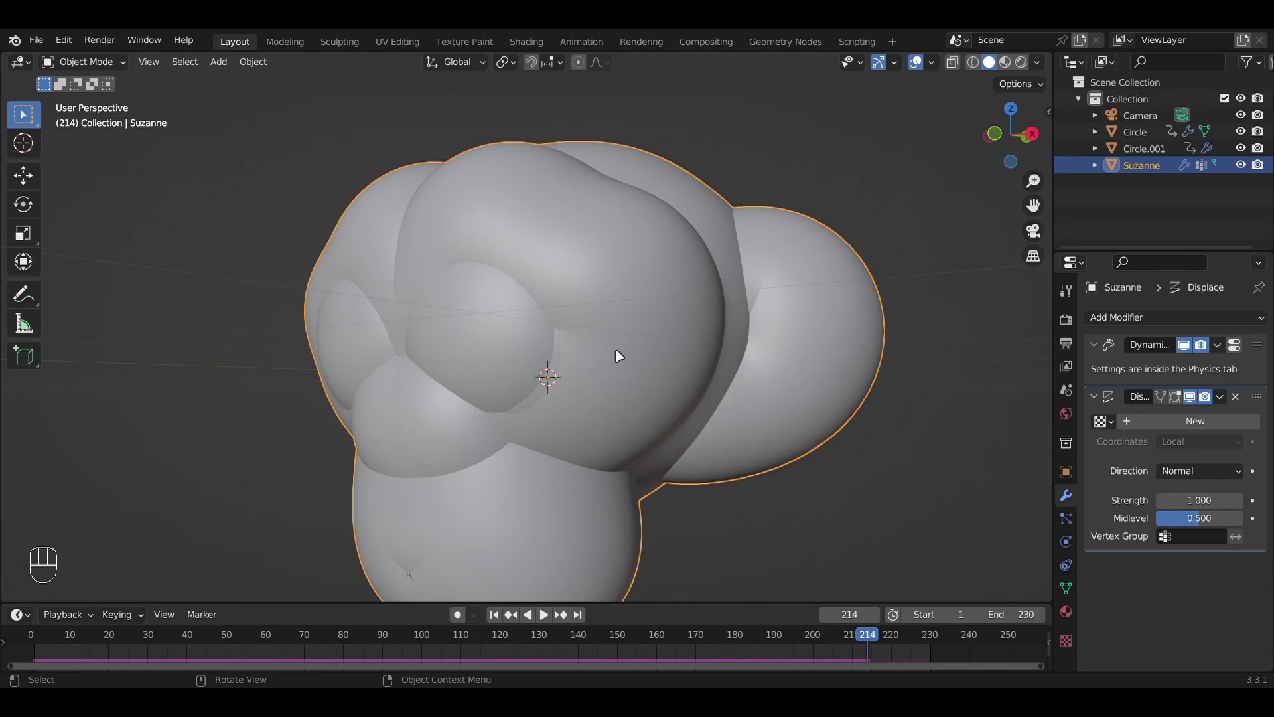
Create a new texture for Suzanne's Displace modifier and make it a Clouds texture
click(1155, 424)
click(1065, 639)
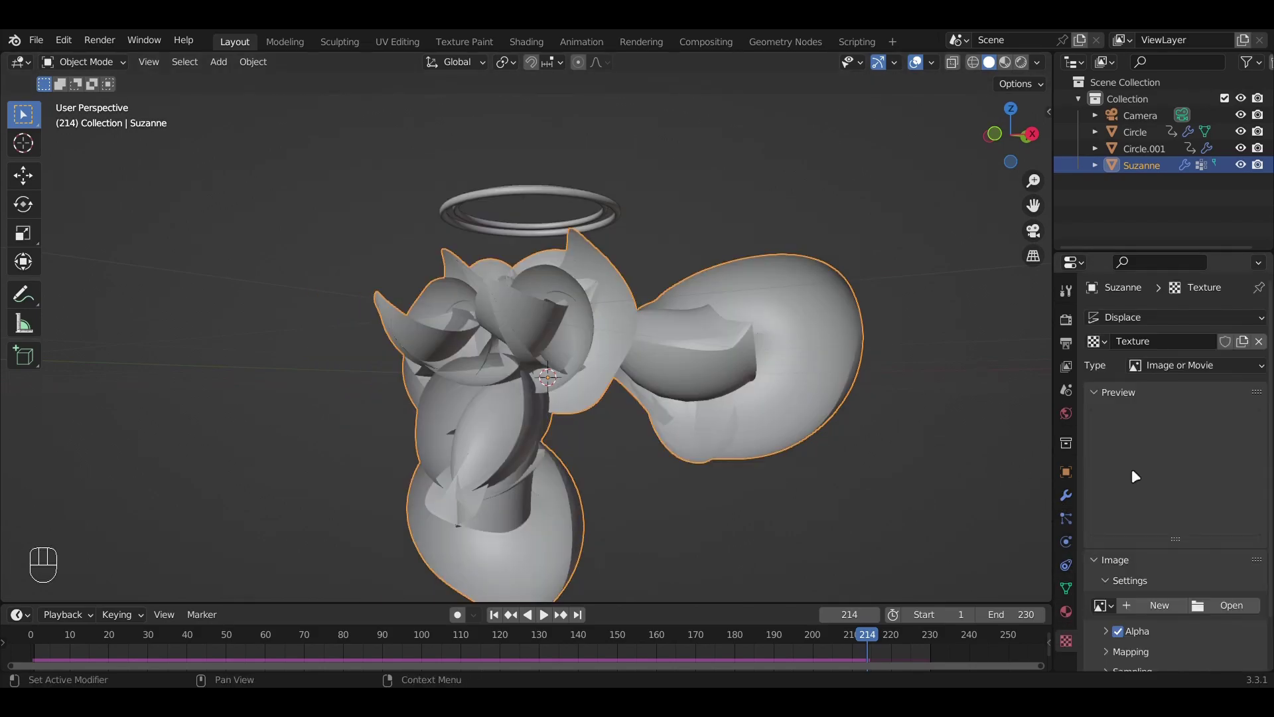
click(1189, 366)
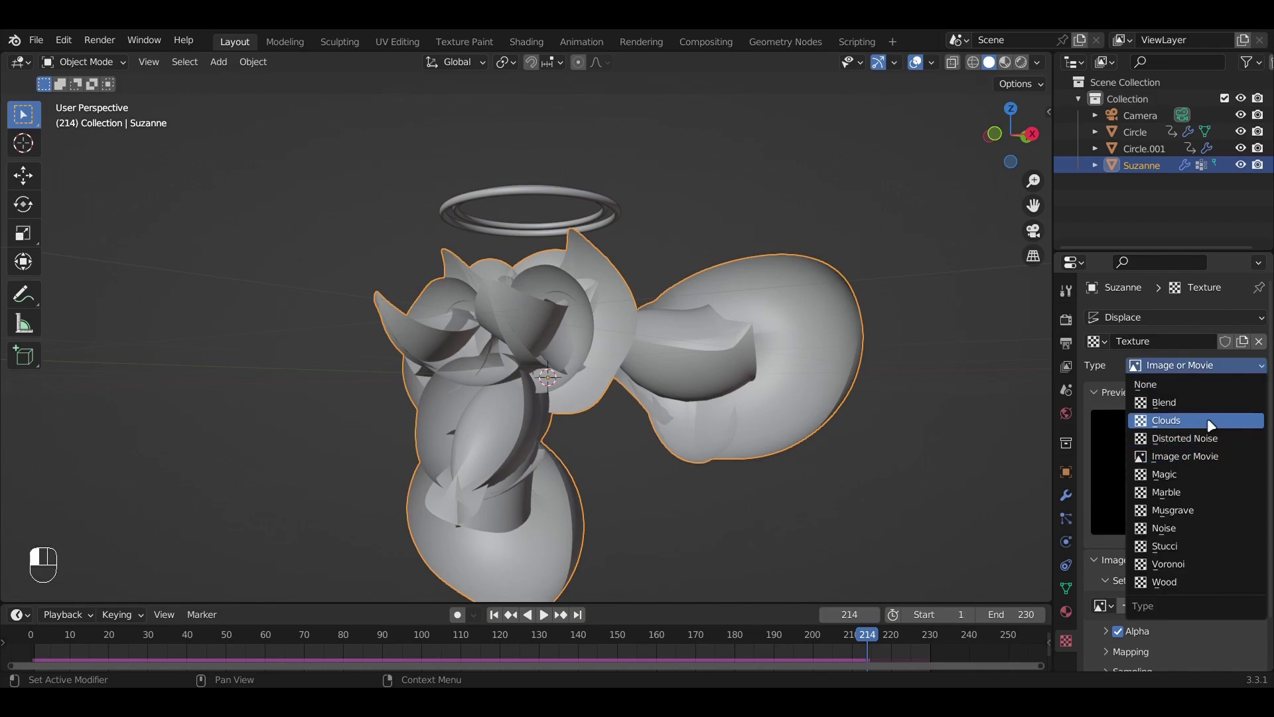
click(1208, 422)
Increase the Clouds texture size to 0.70, roughening Suzanne into a lumpy, rock-like surface
shift+middle_drag(745, 364, 756, 391)
scroll(1129, 531, down, 3)
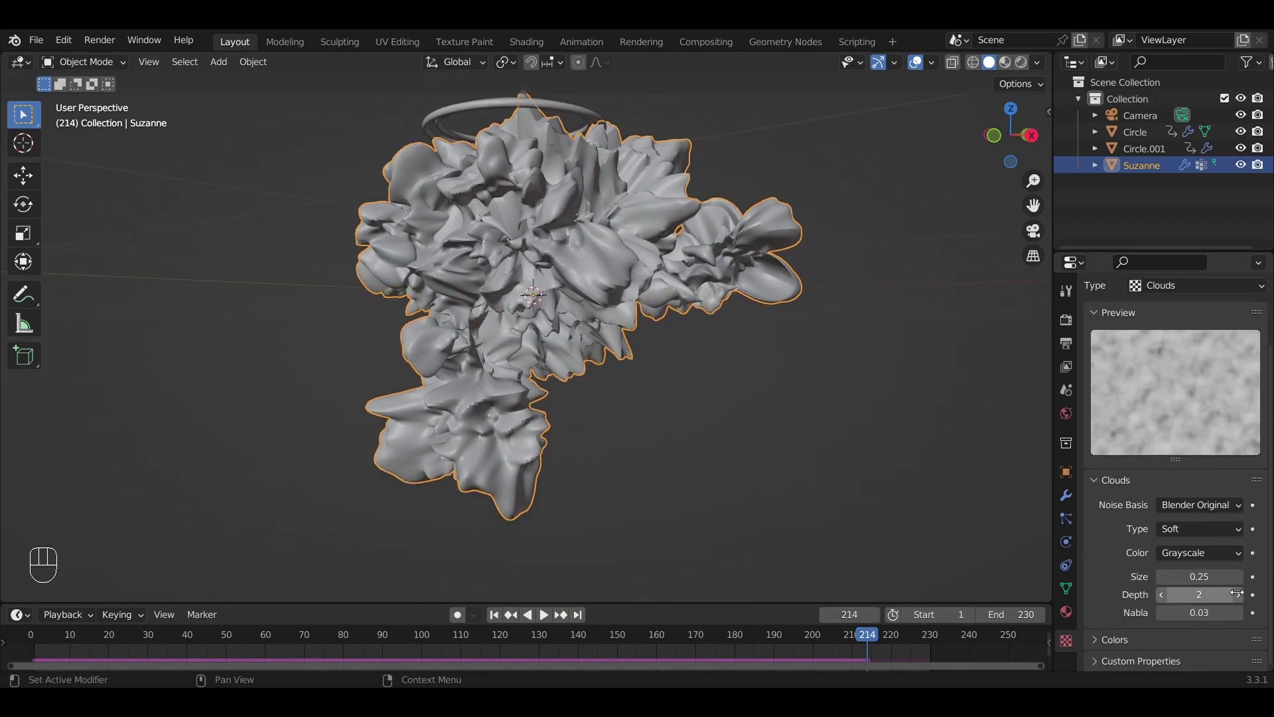
drag(1202, 583, 1134, 576)
middle_drag(638, 432, 159, 378)
middle_drag(407, 435, 426, 510)
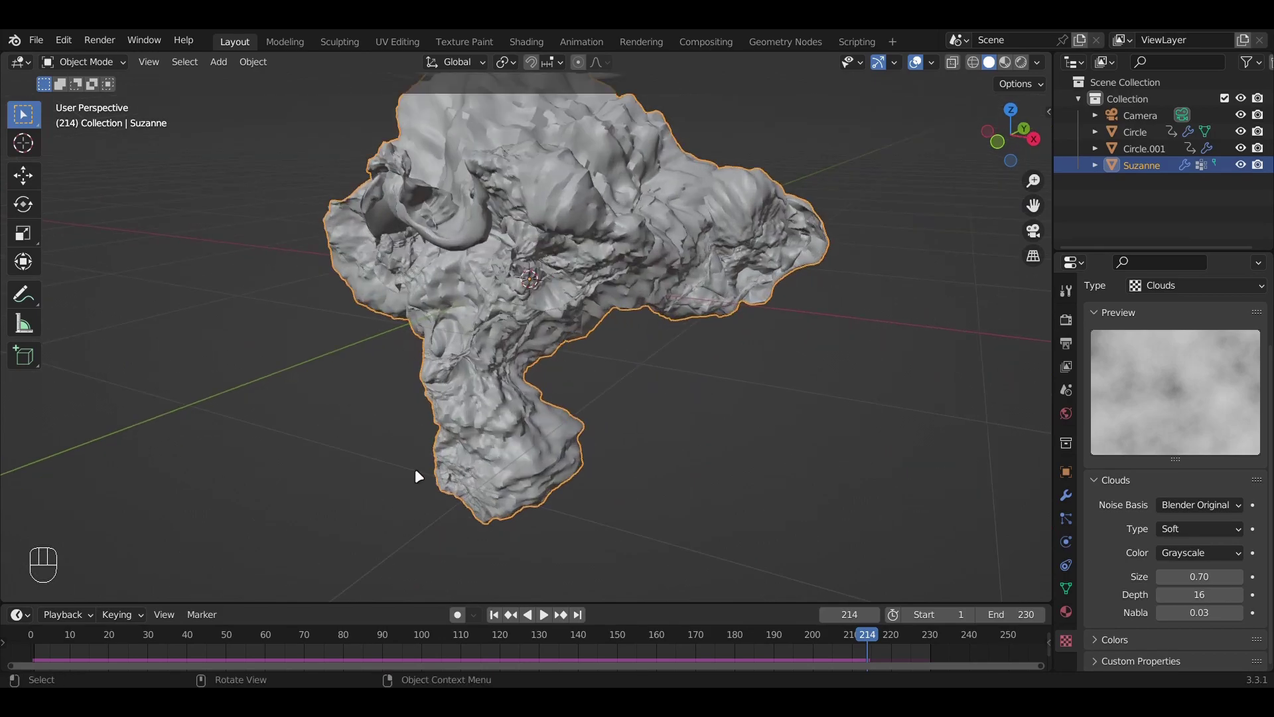
middle_drag(477, 416, 413, 263)
Limit Suzanne's Displace modifier to the dp_weight vertex group
click(1063, 494)
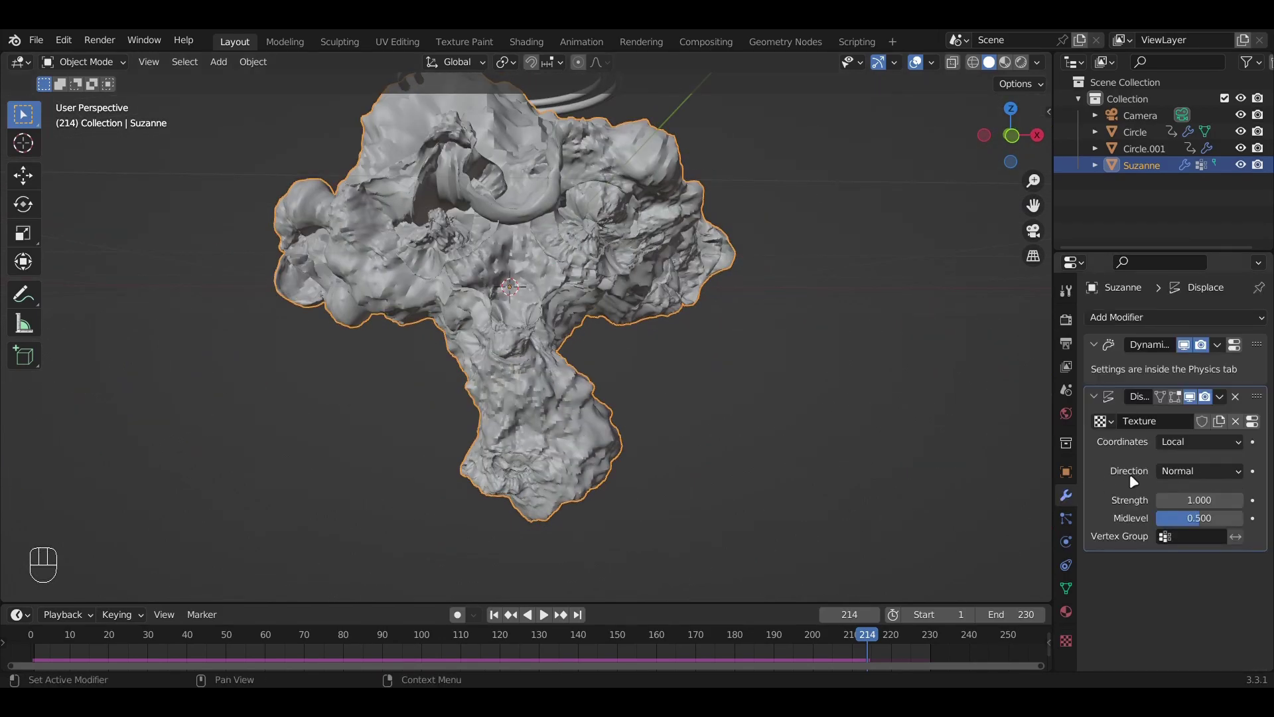
click(1184, 534)
click(1124, 366)
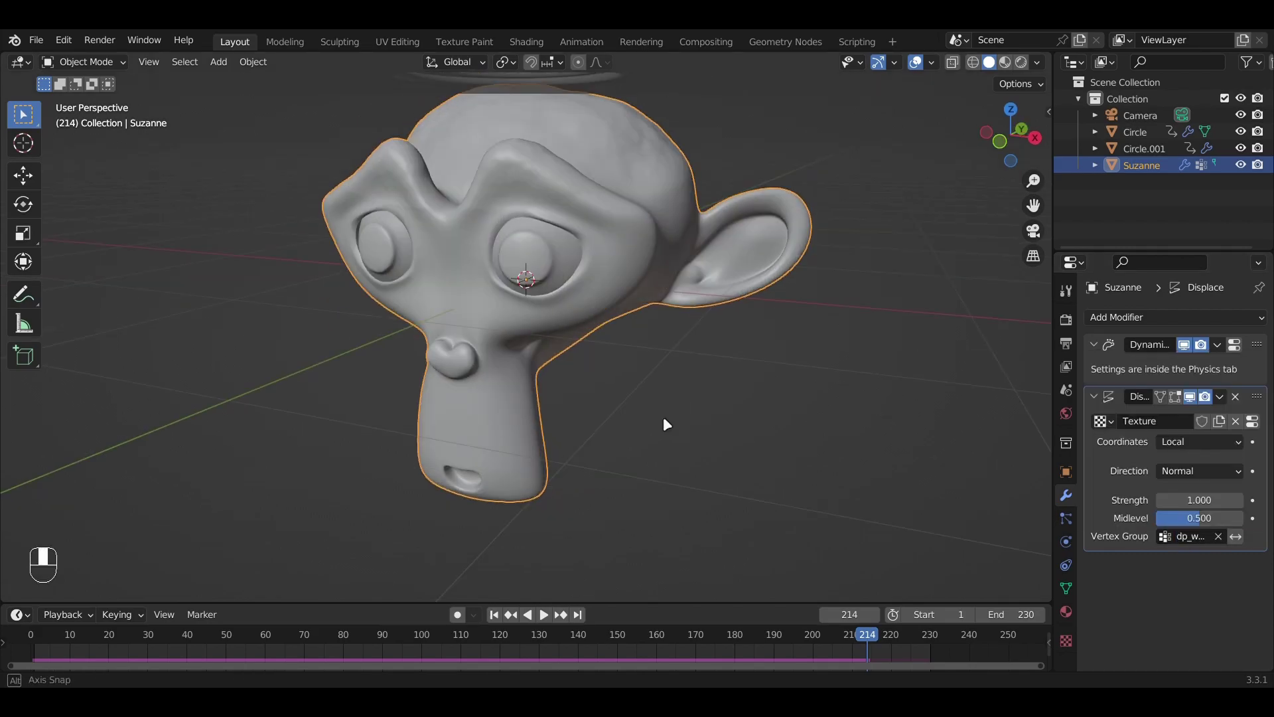
middle_drag(666, 418, 664, 504)
Play the animation from the start to watch the rings sweep, then stop playback
key(shift+Left)
key(space)
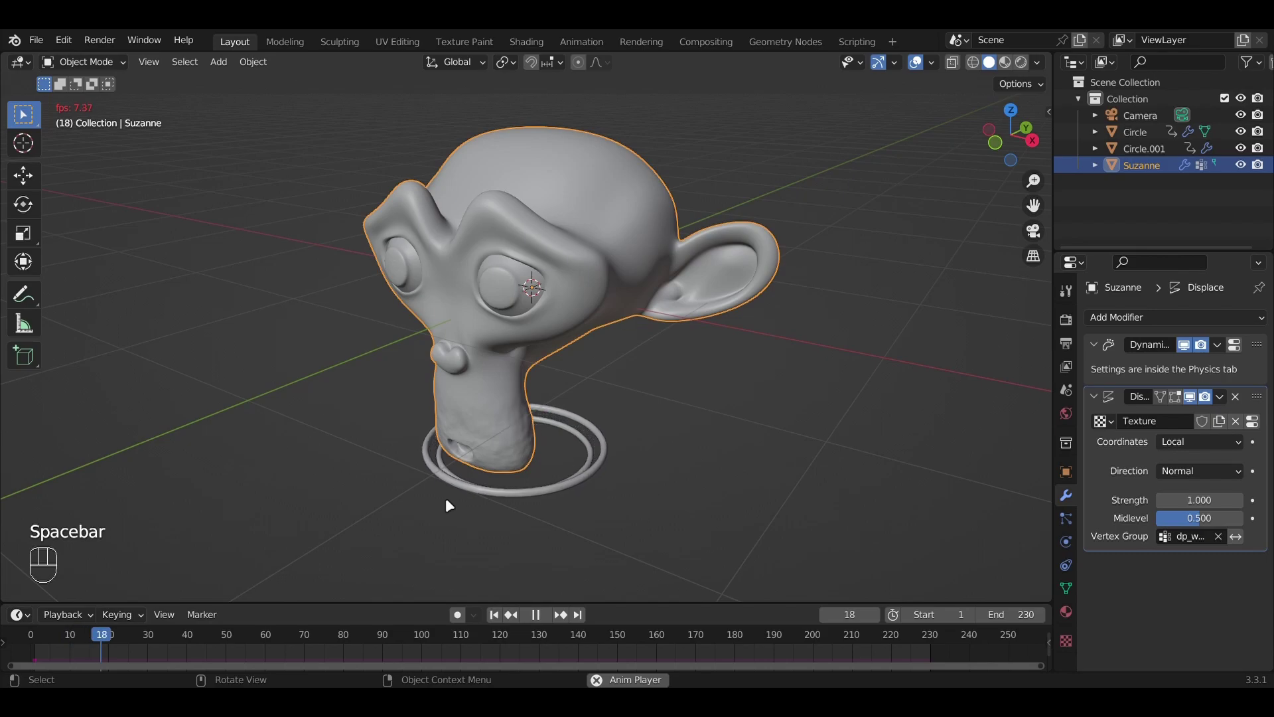
mouse_move(553, 412)
middle_down()
mouse_move(579, 393)
mouse_move(551, 408)
middle_up()
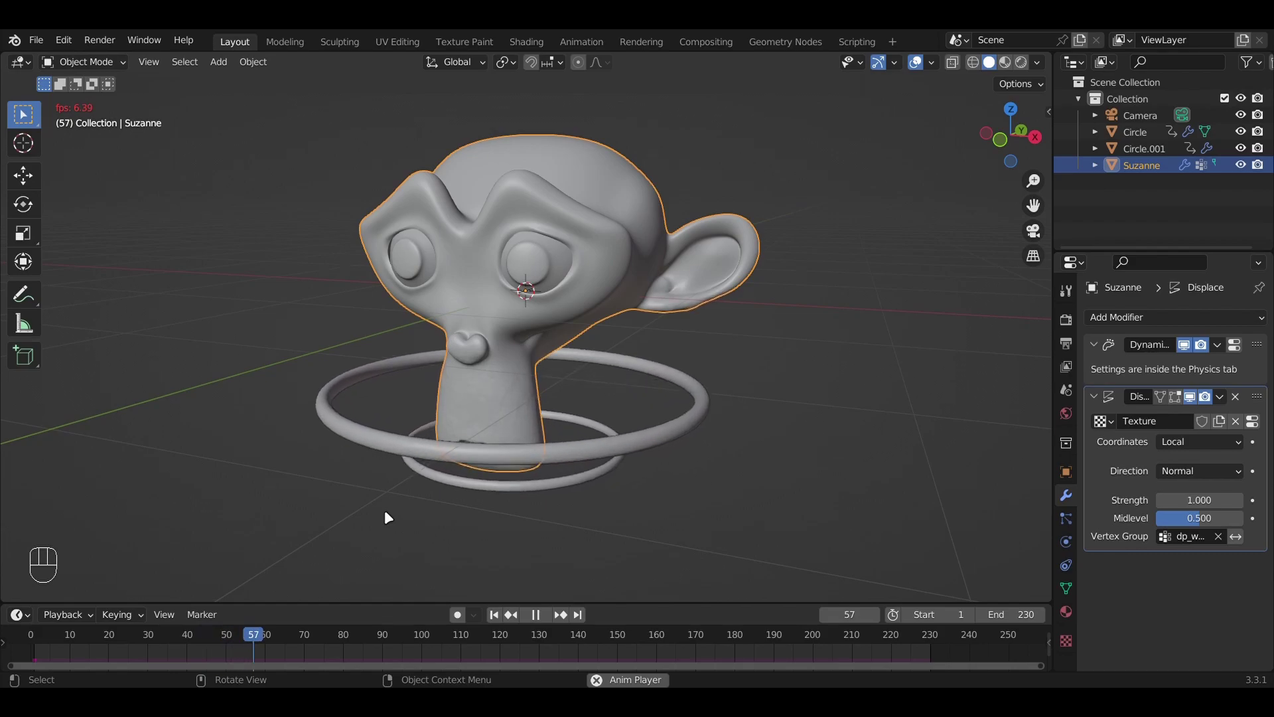
click(679, 432)
key(space)
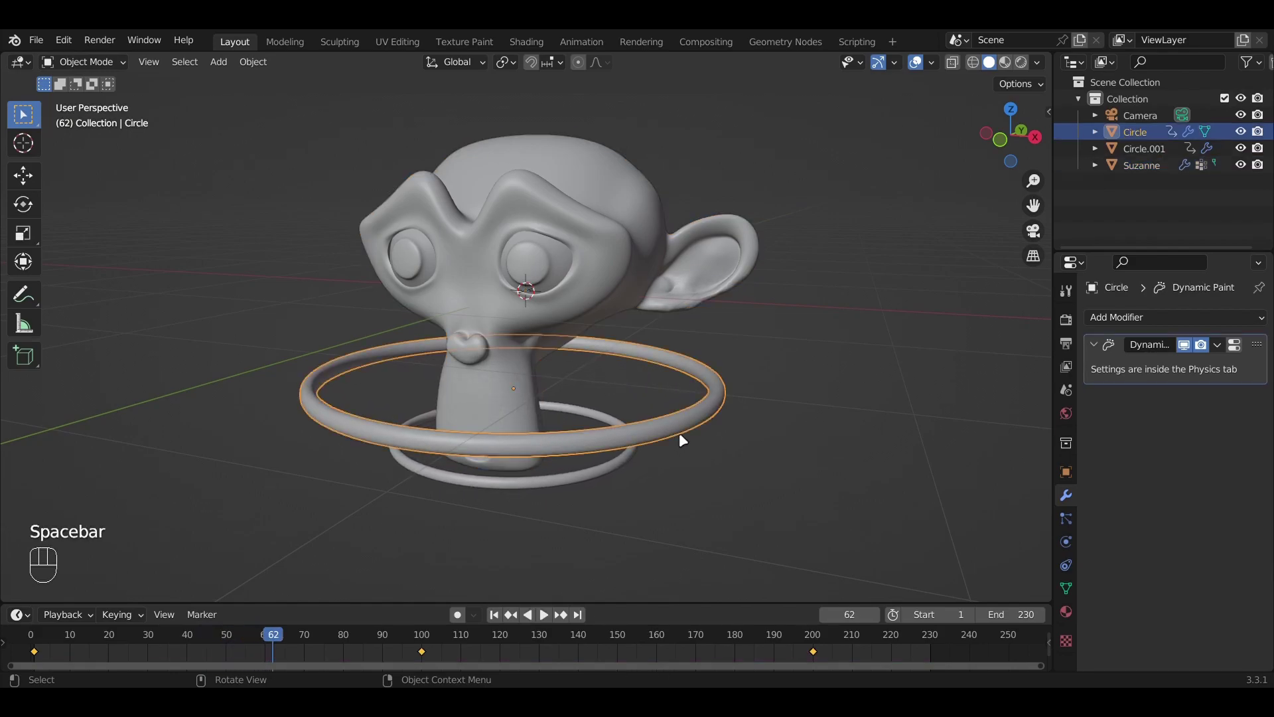
Set Suzanne's displacement strength to 2, save, and play the animation to check it
click(497, 369)
double_click(1168, 500)
key(BackSpace)
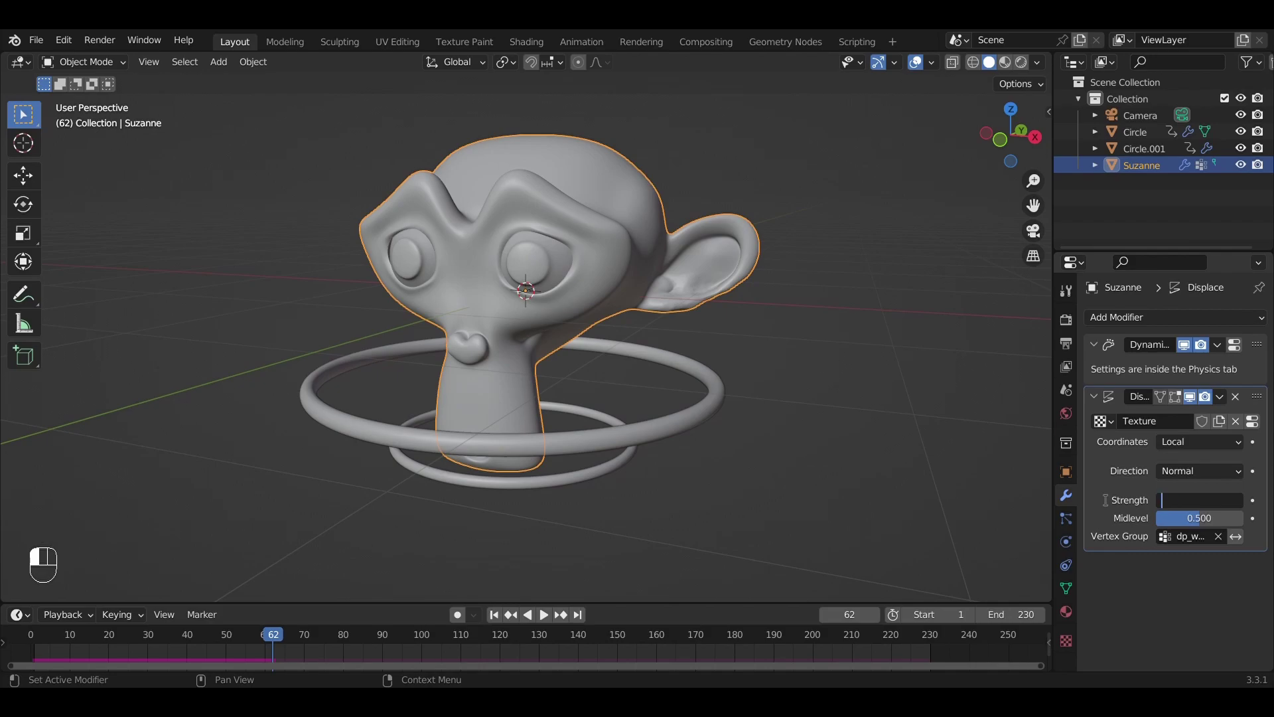
text(2)
click(1098, 495)
key(ctrl+s)
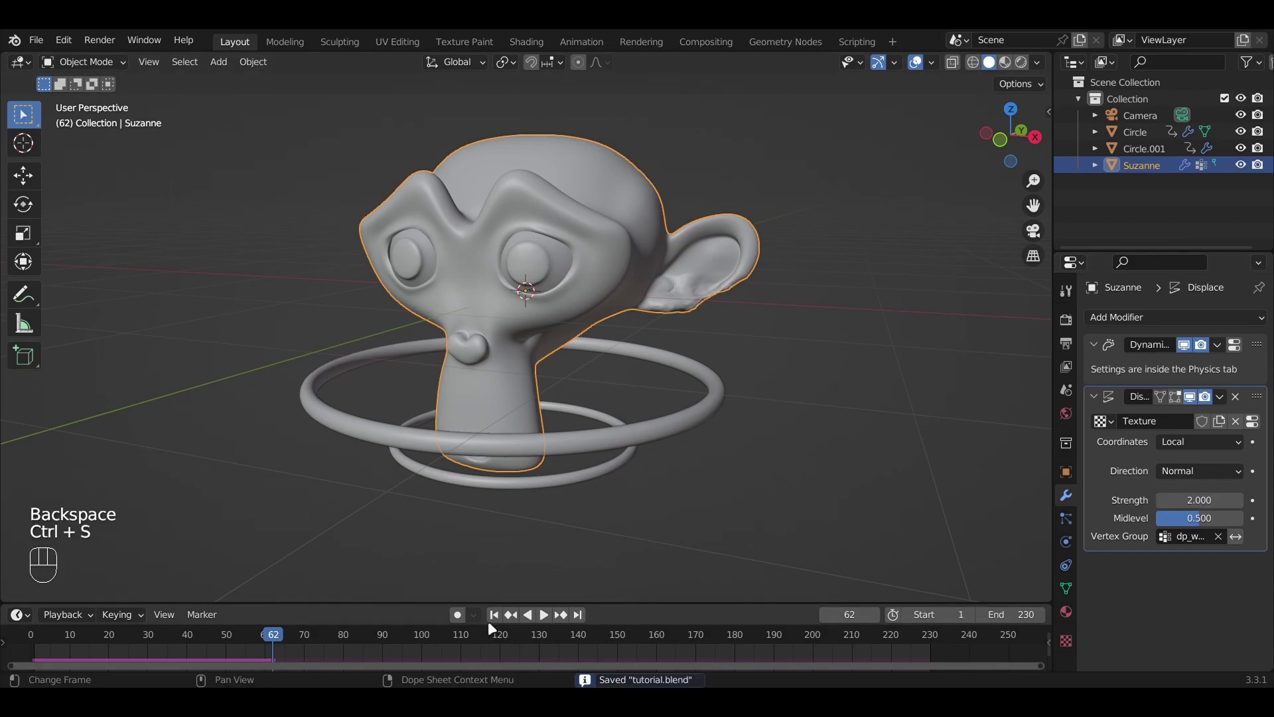
key(space)
key(space)
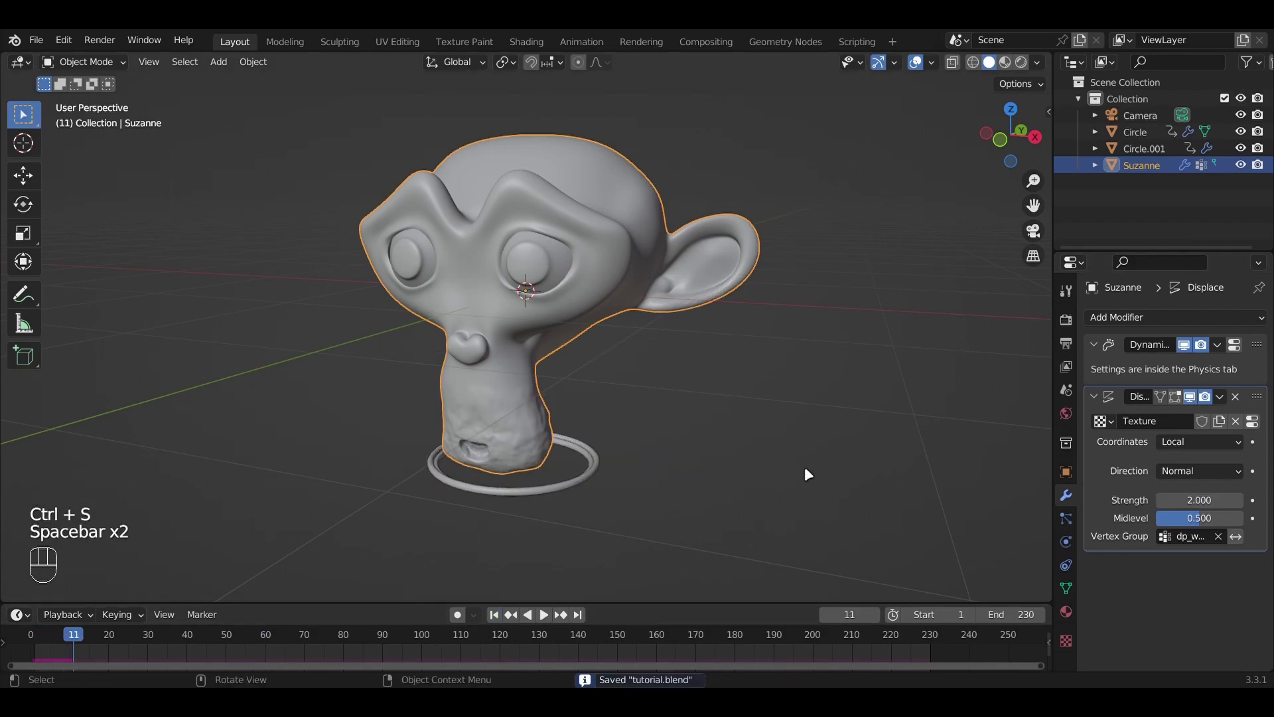
Raise the displacement strength to 2.5, deselect Suzanne, and save tutorial.blend
click(1217, 500)
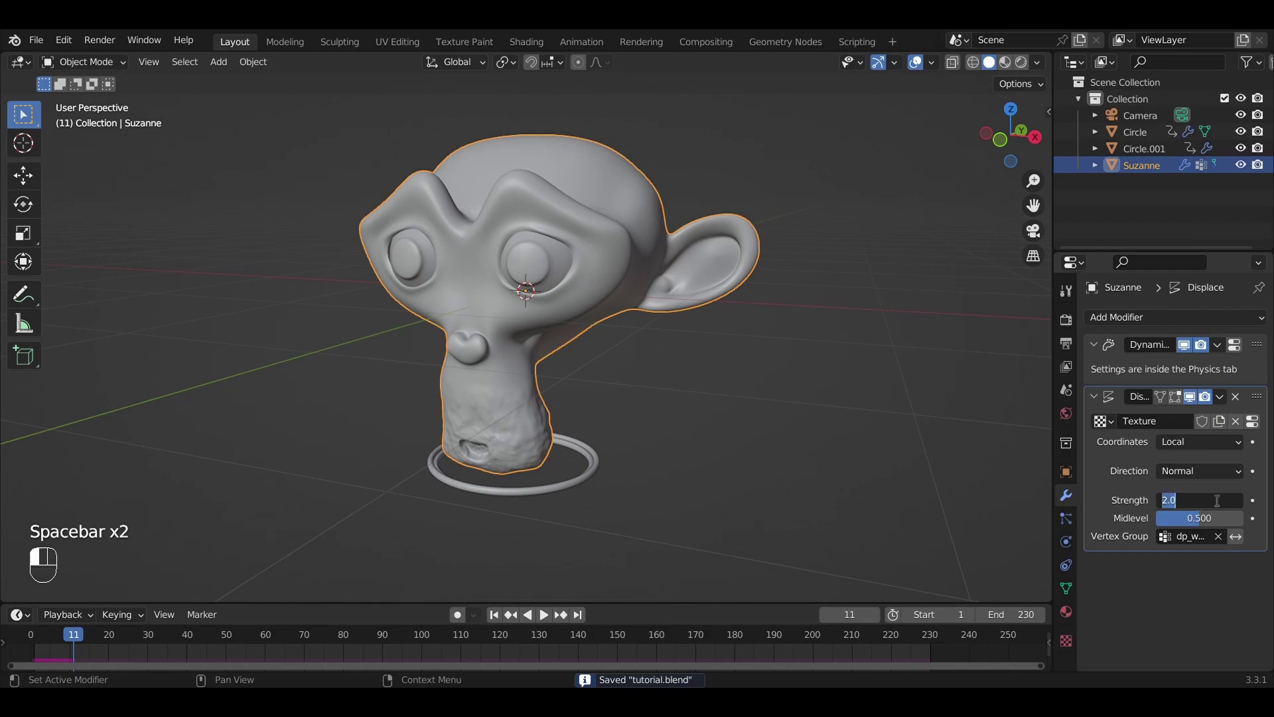
key(BackSpace)
key(BackSpace)
text(2.5)
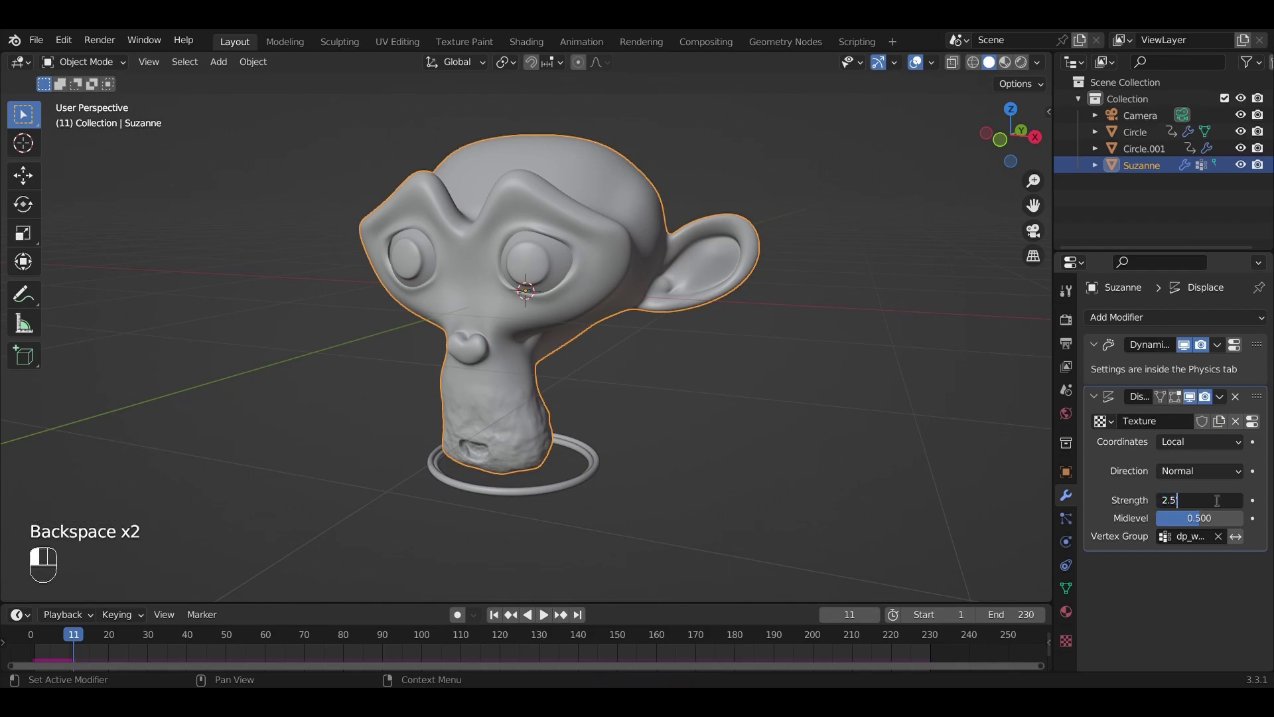
click(812, 455)
click(811, 453)
key(ctrl+s)
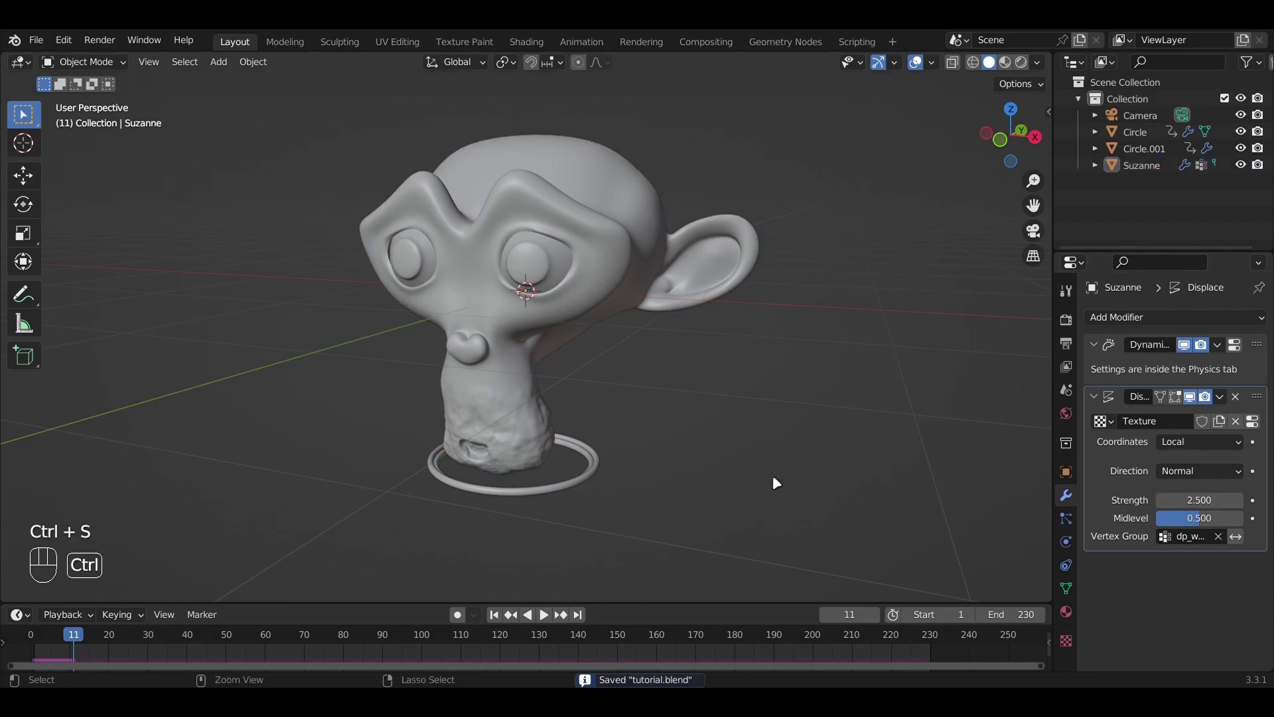
click(494, 614)
key(space)
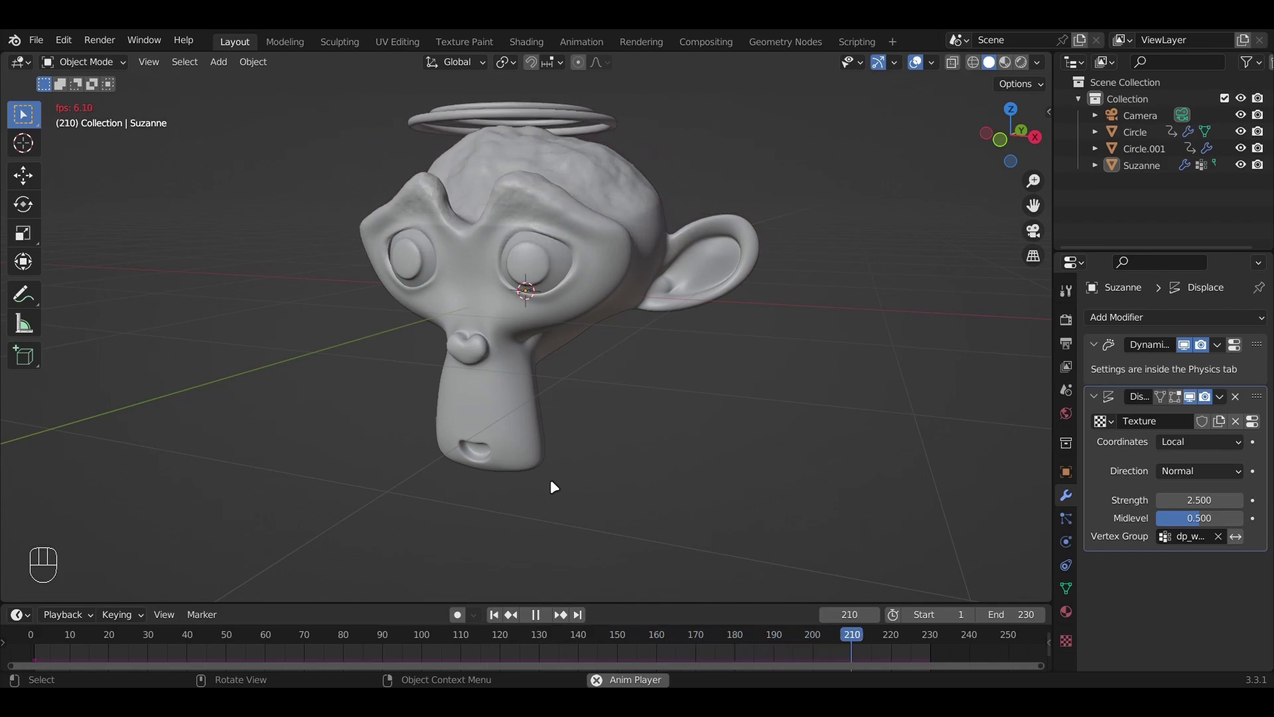
key(space)
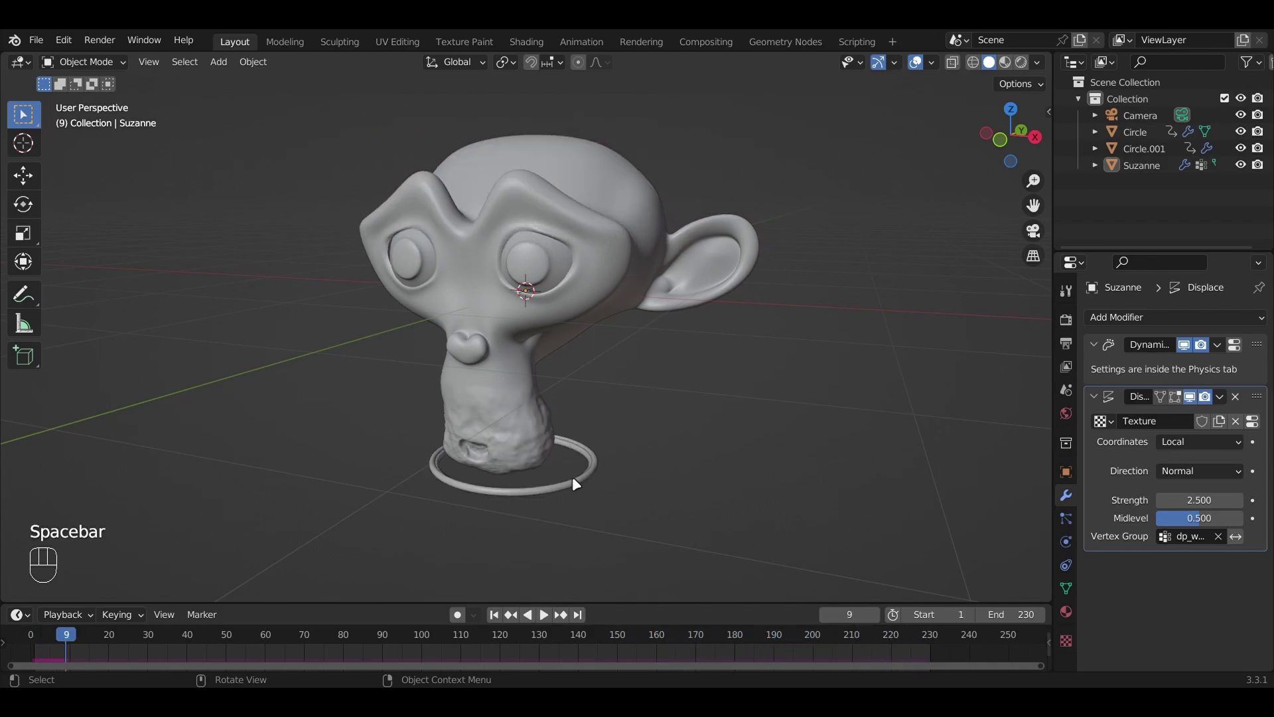
mouse_move(604, 455)
middle_down()
mouse_move(562, 475)
mouse_move(597, 433)
middle_up()
key(space)
key(space)
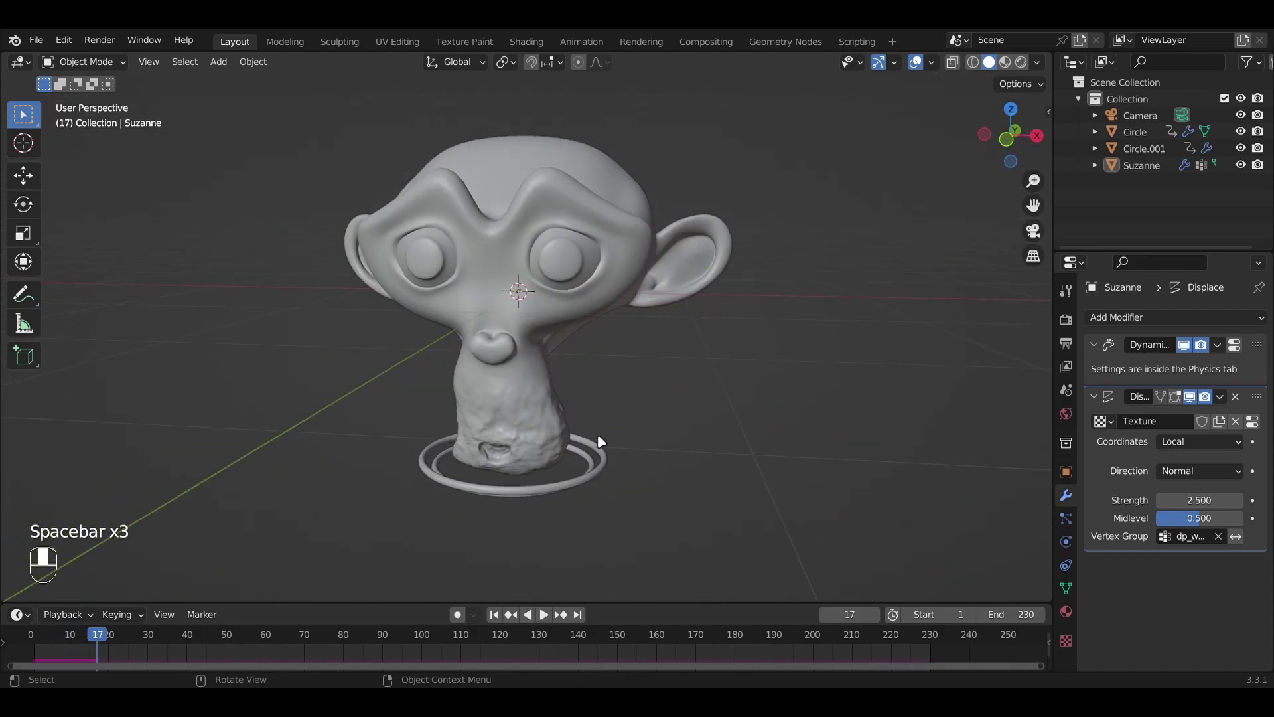
click(495, 616)
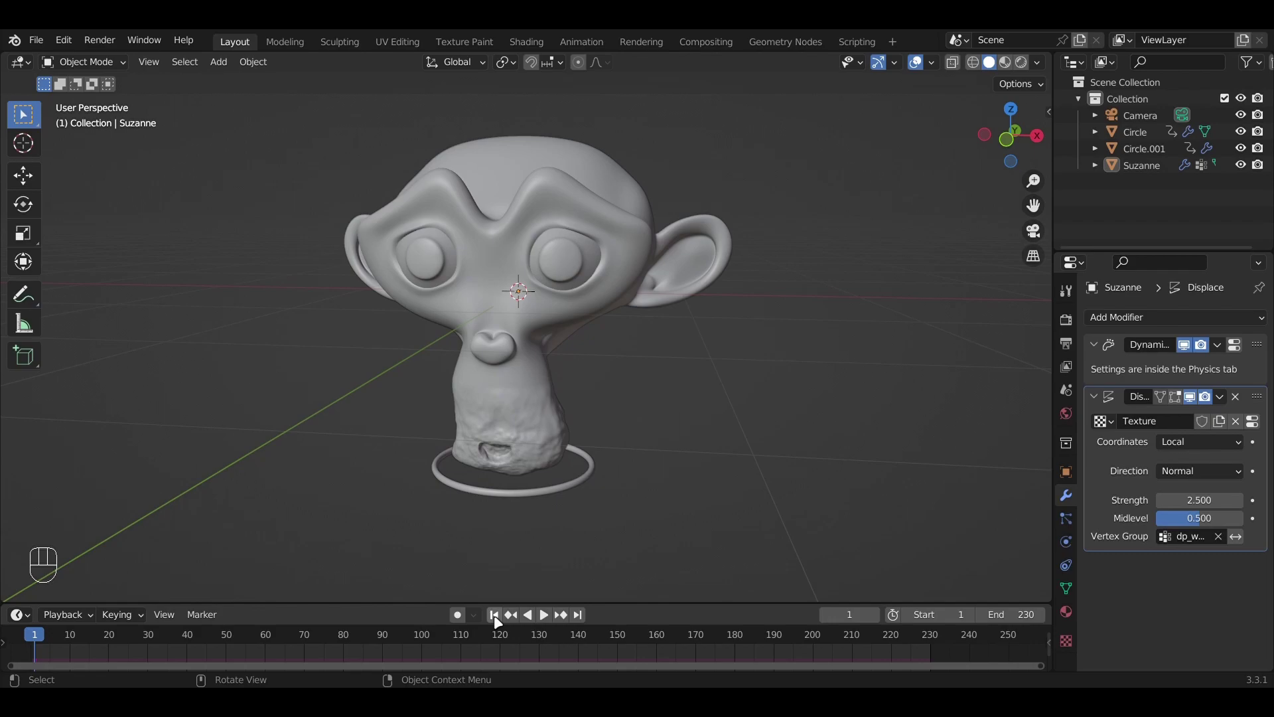
middle_drag(618, 475, 595, 466)
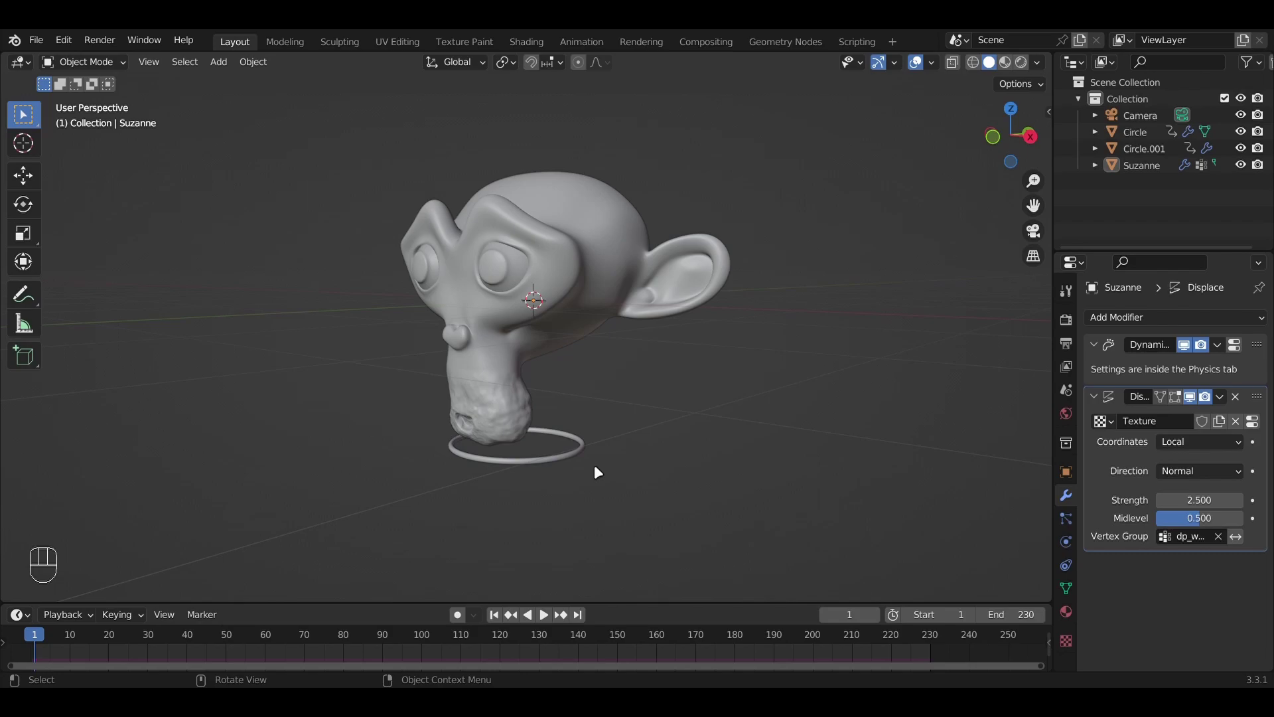
middle_drag(597, 472, 469, 433)
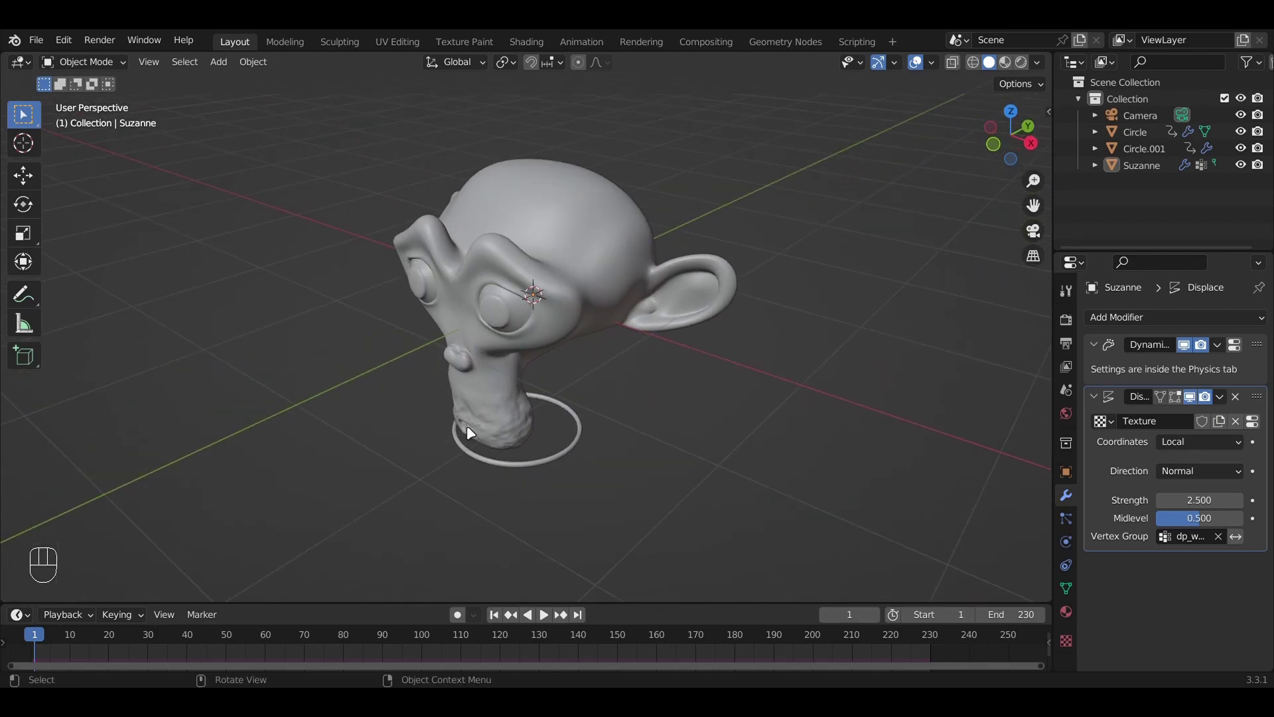